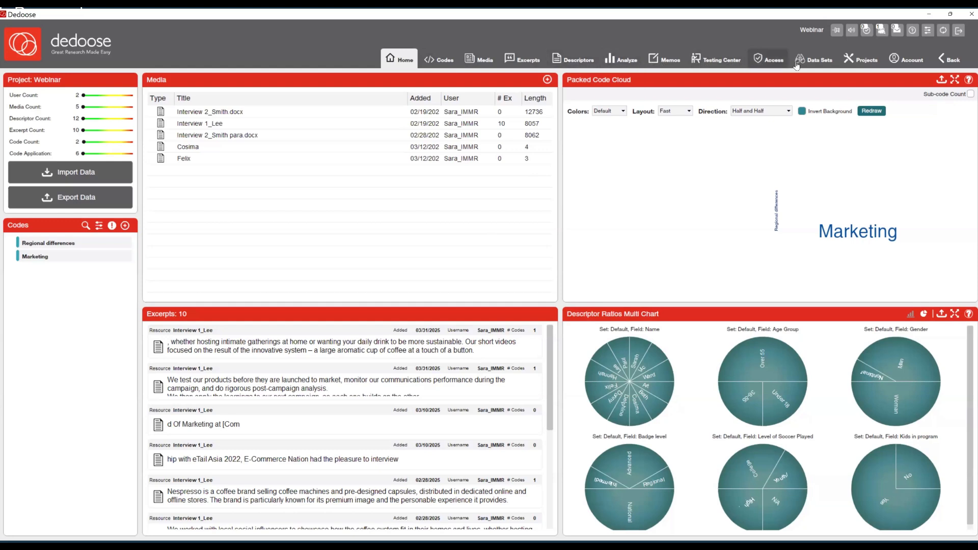
click(860, 62)
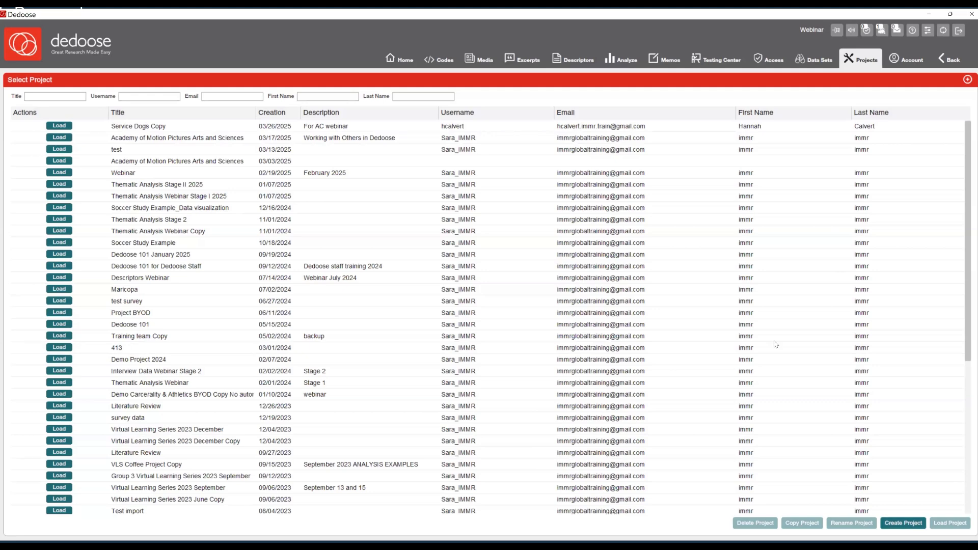
click(967, 80)
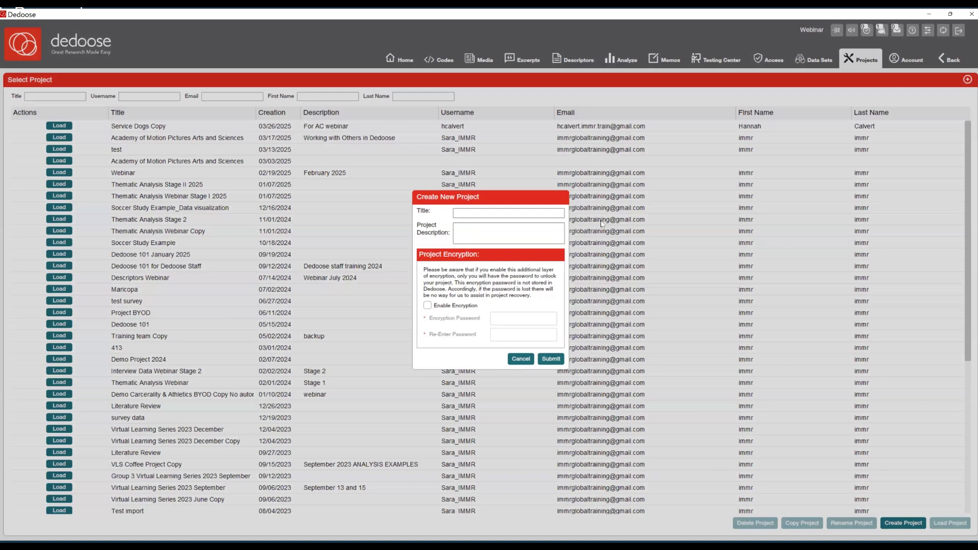
click(460, 214)
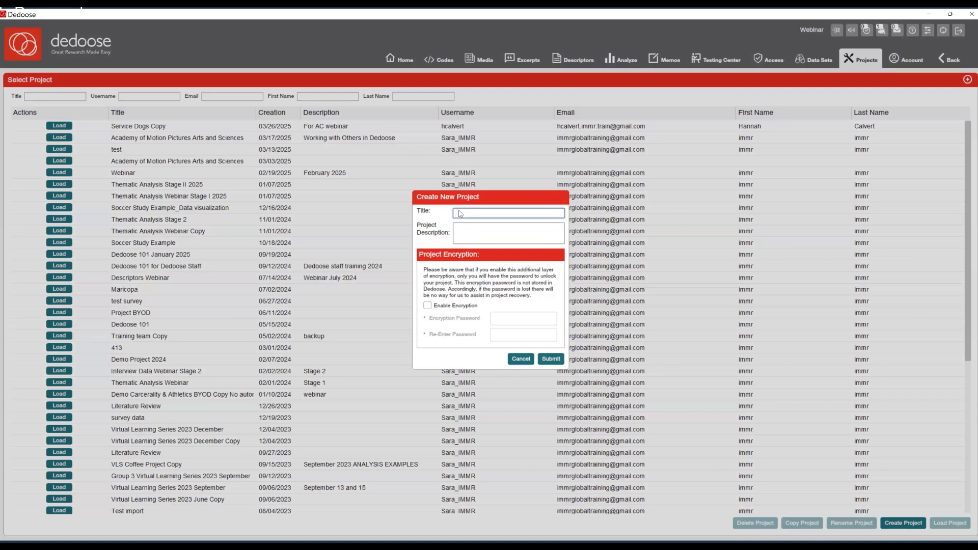
click(492, 230)
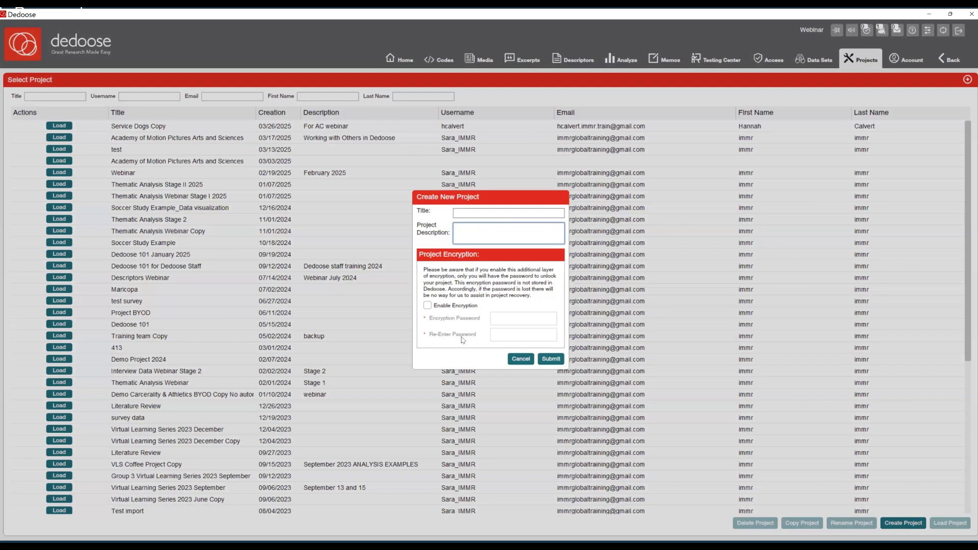
click(427, 306)
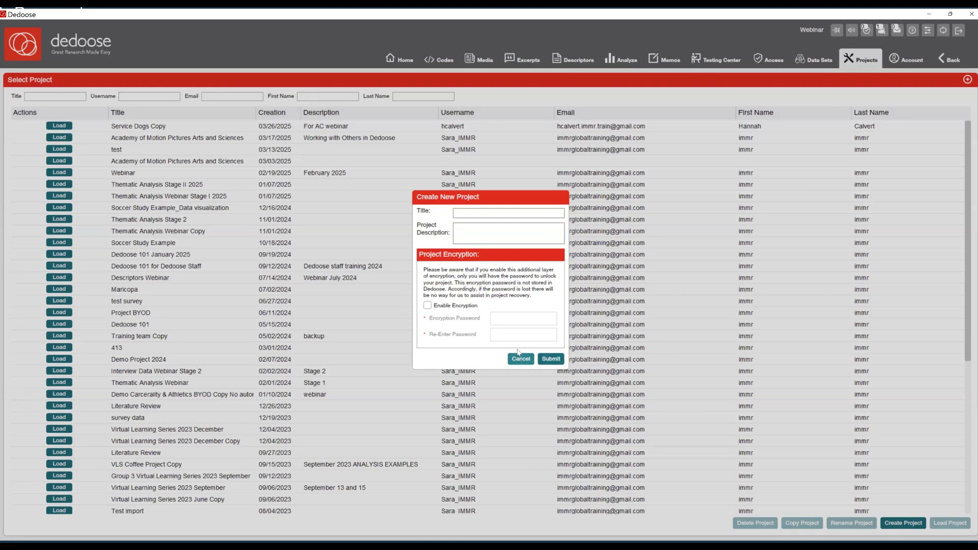
click(520, 360)
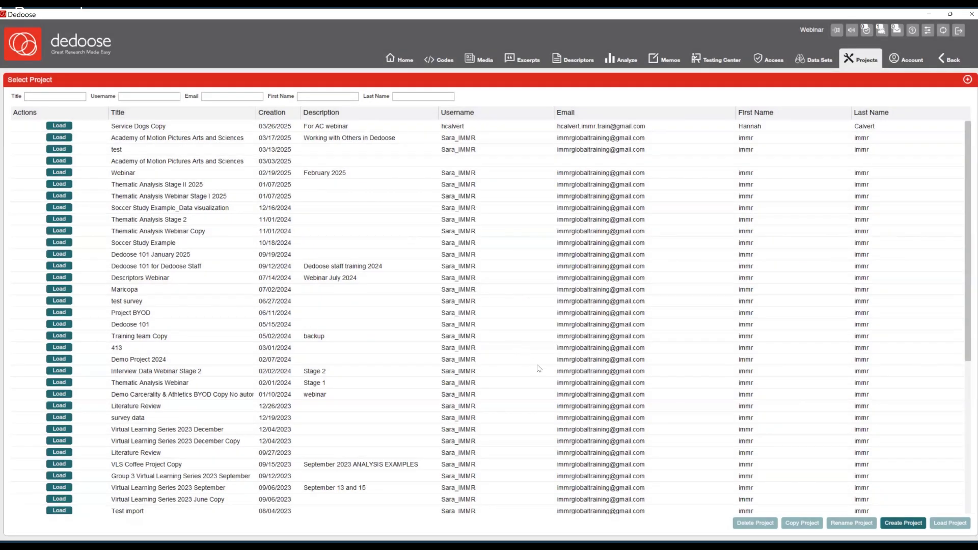
Load the Webinar project and set the default font size to 19 in the app settings.
click(65, 176)
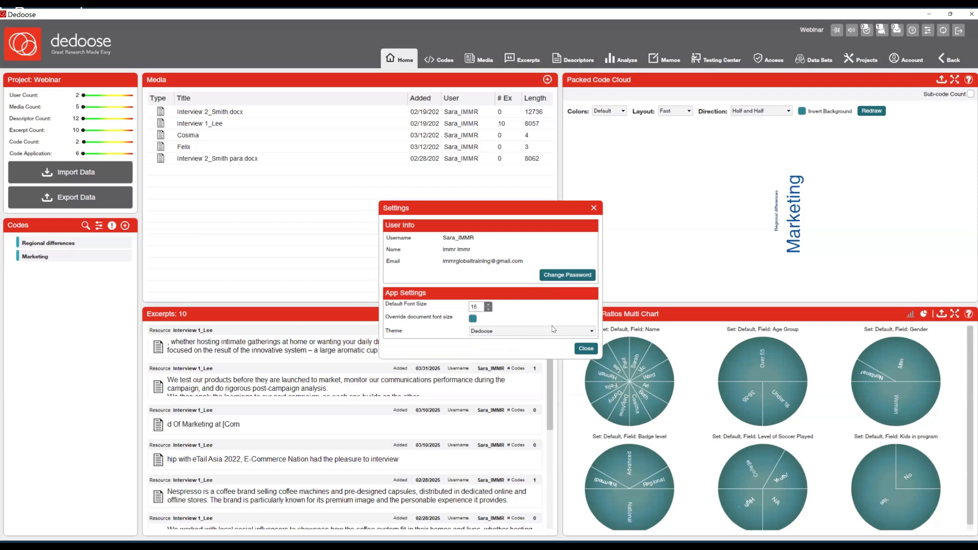
double_click(488, 306)
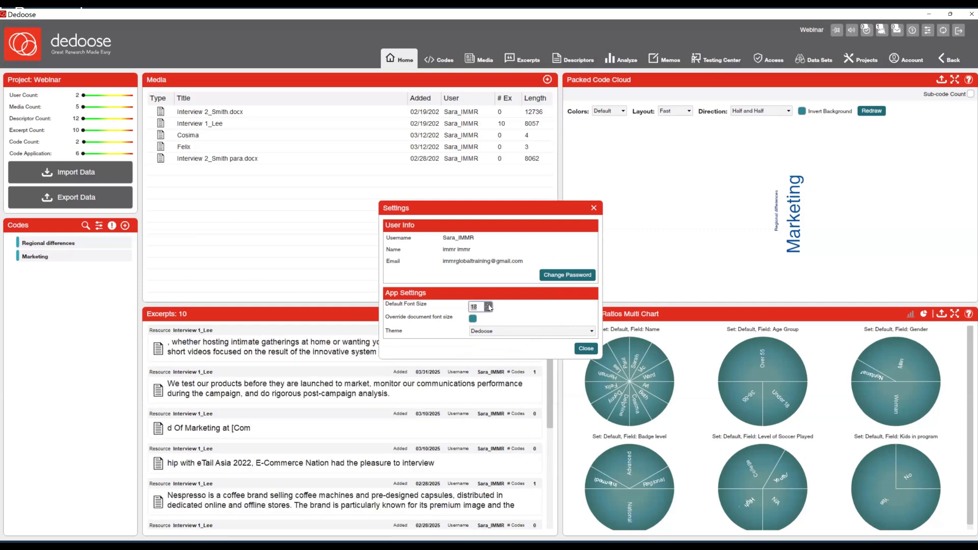
click(489, 306)
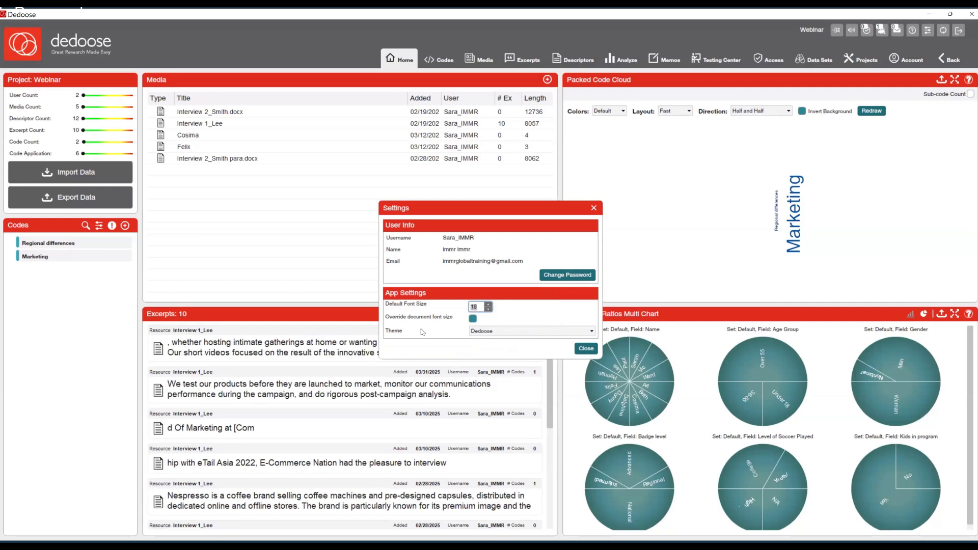
Try the Dedoose Classic, Dark Mode and High Contrast themes, then restore the Dedoose theme and close the settings.
click(518, 331)
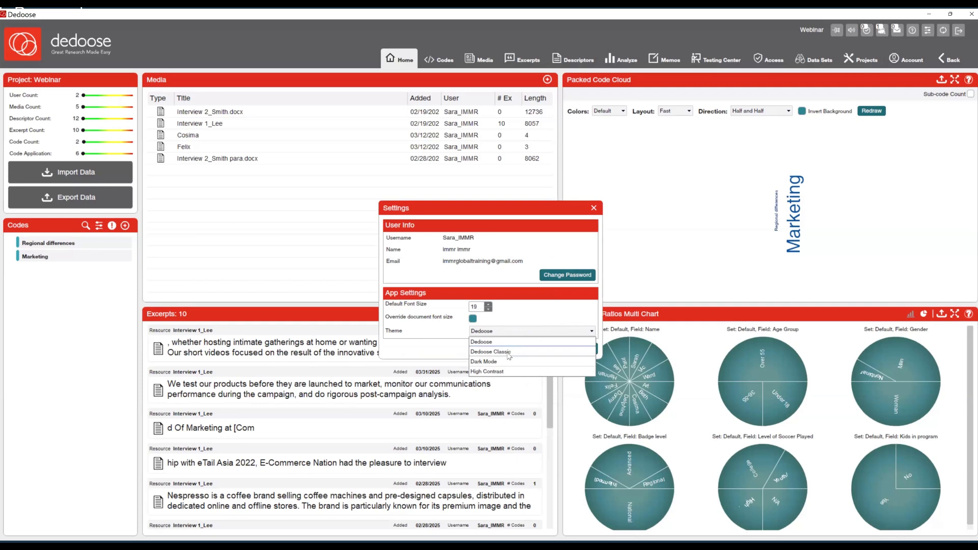
click(508, 352)
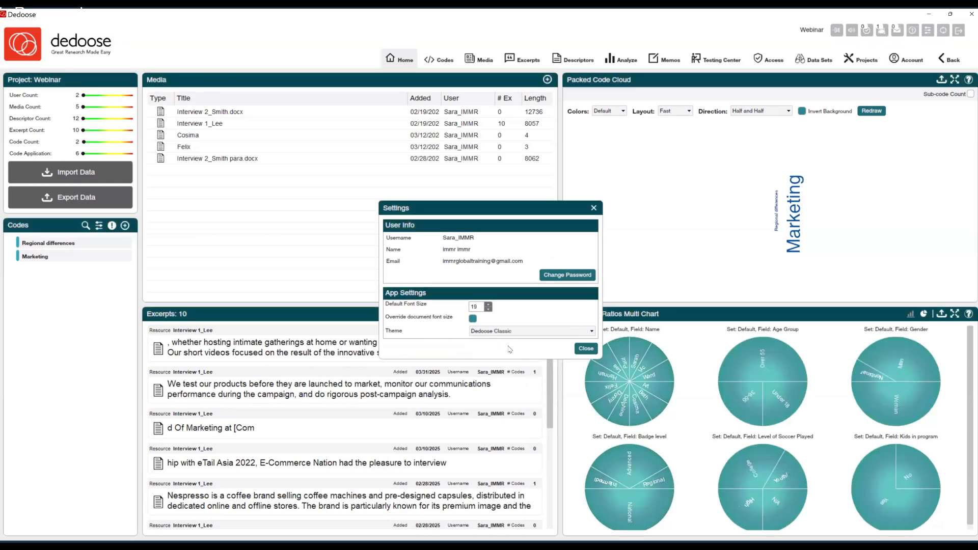
click(513, 332)
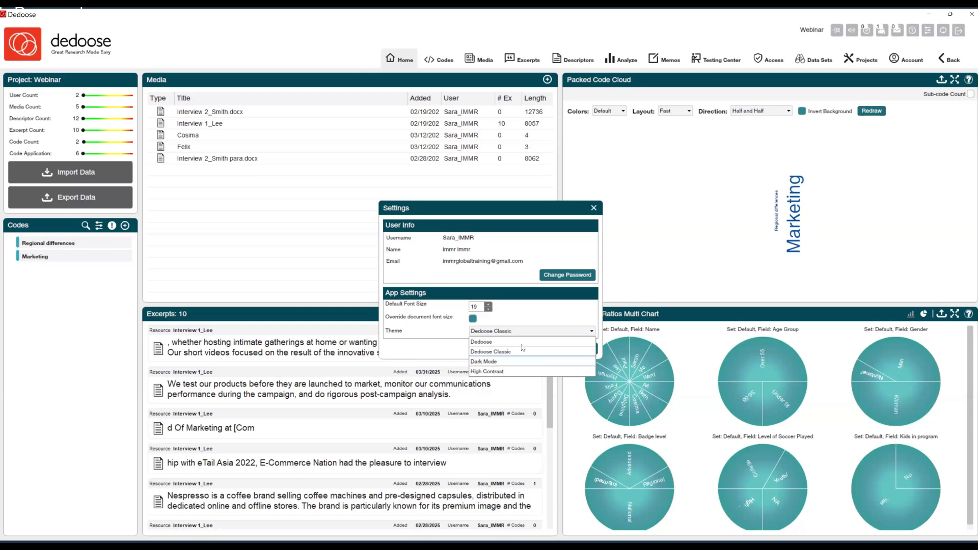
click(520, 361)
click(523, 332)
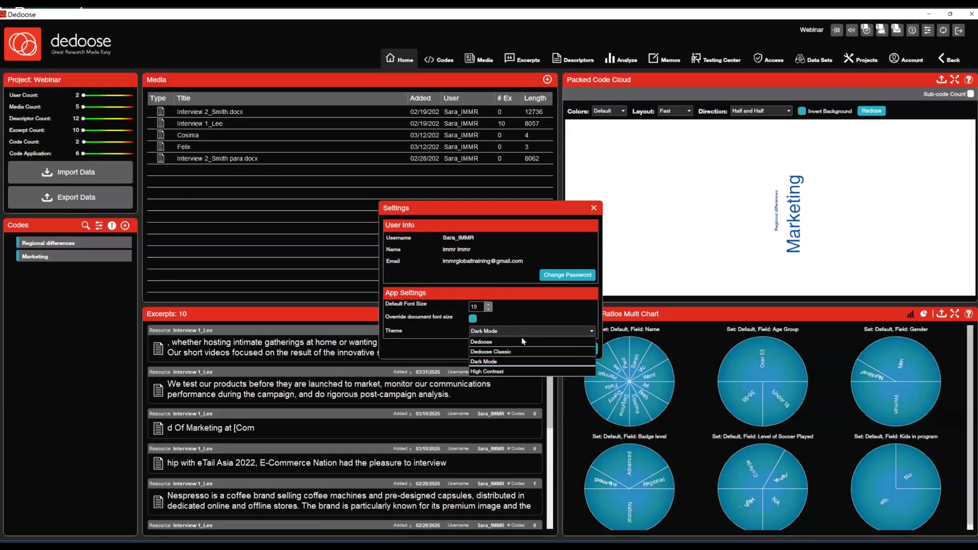
click(515, 371)
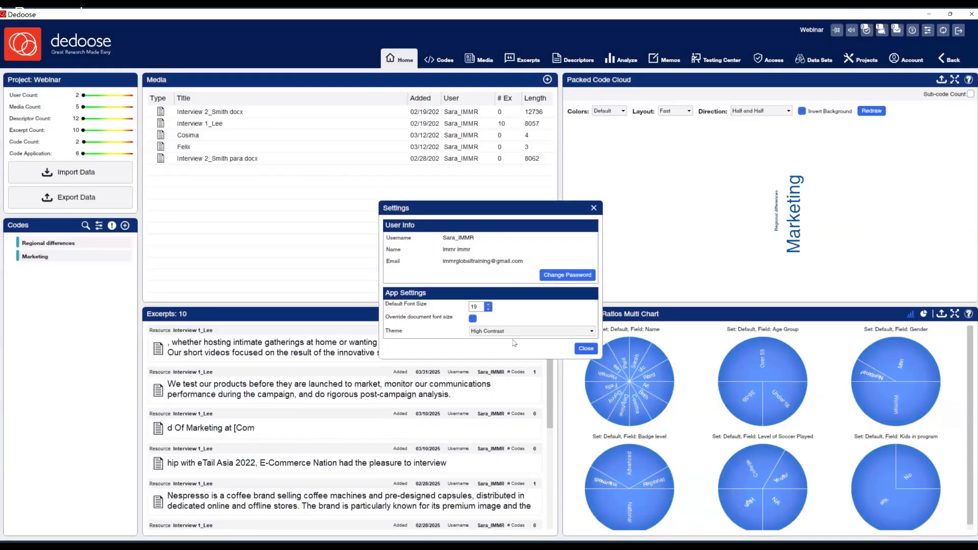
click(518, 332)
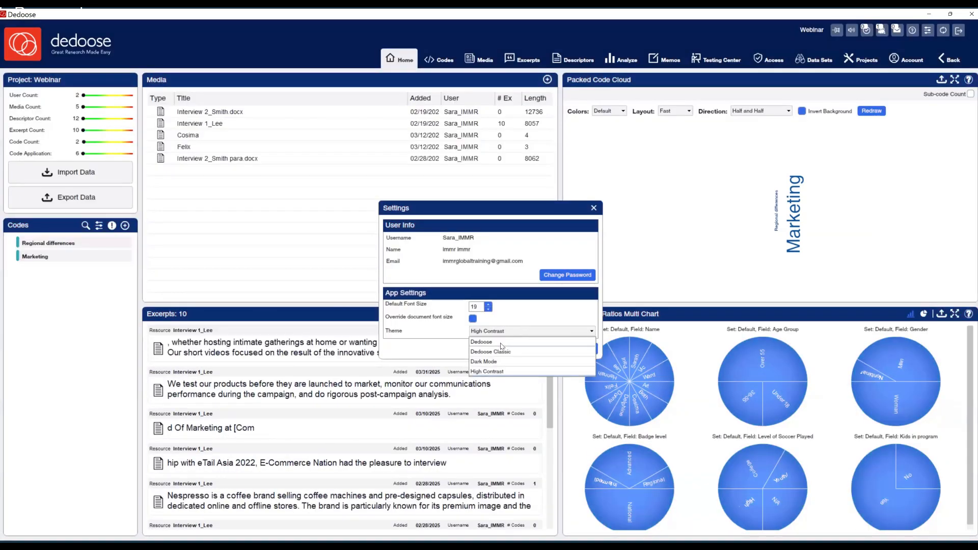
click(522, 347)
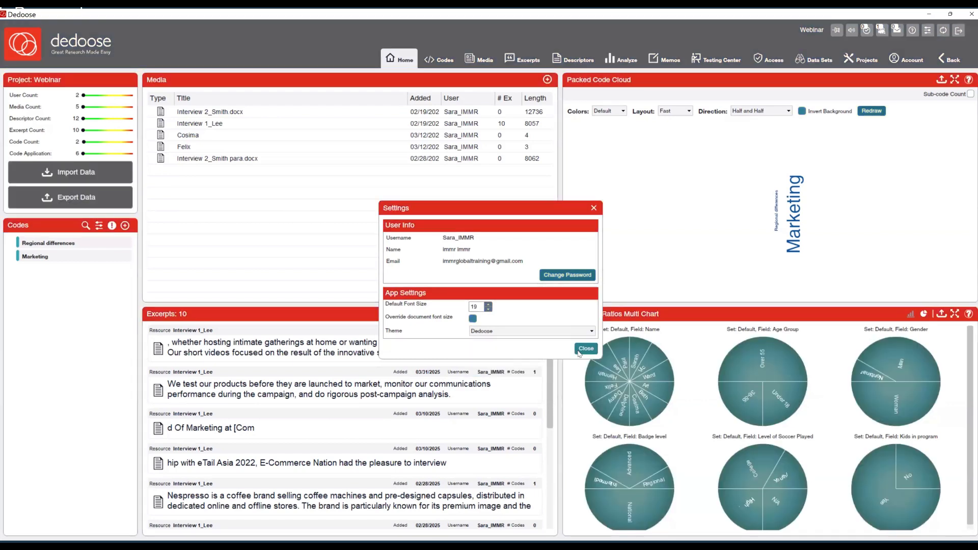
click(585, 349)
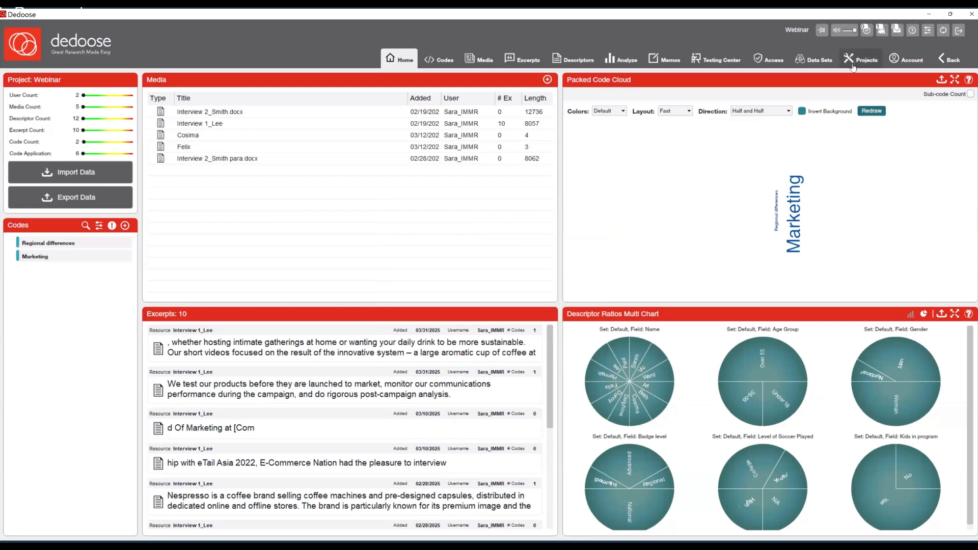
click(767, 62)
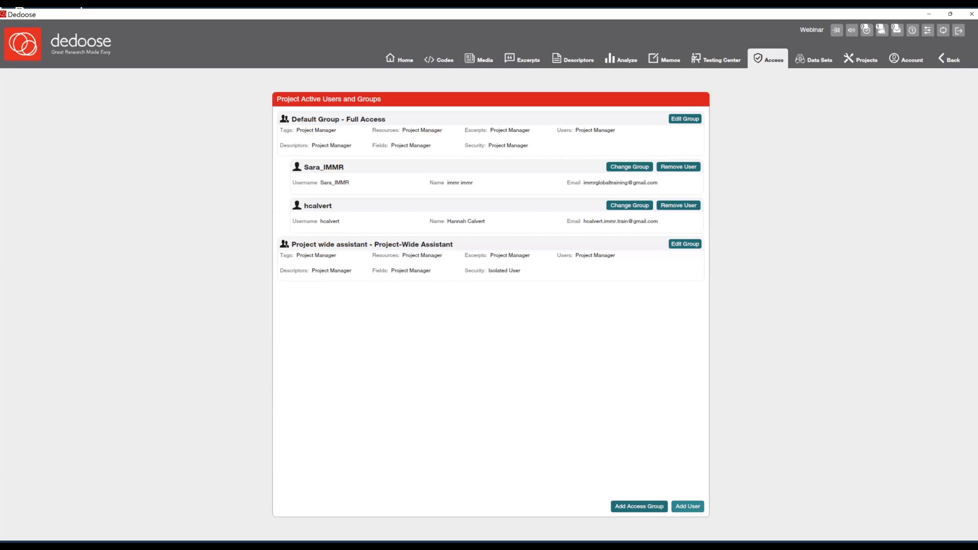
click(688, 506)
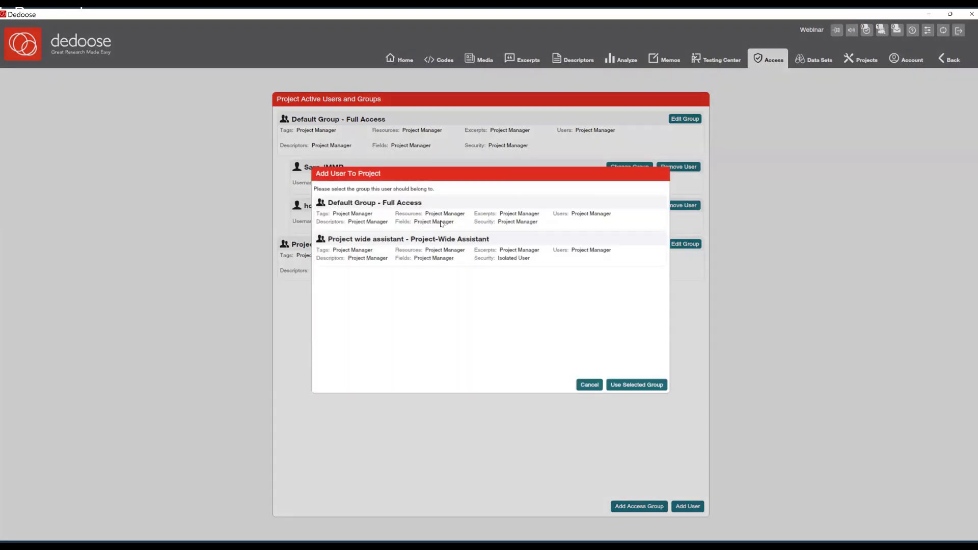
click(463, 214)
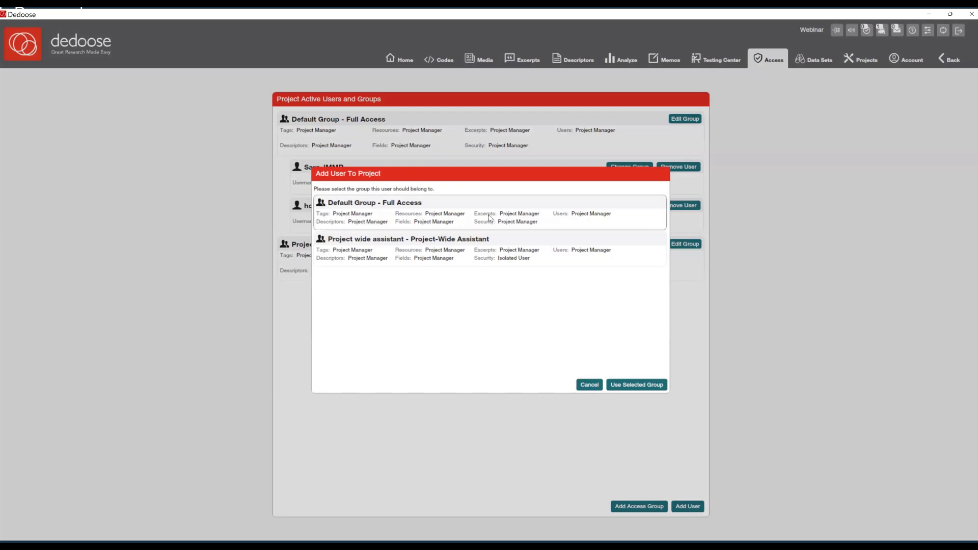
click(625, 387)
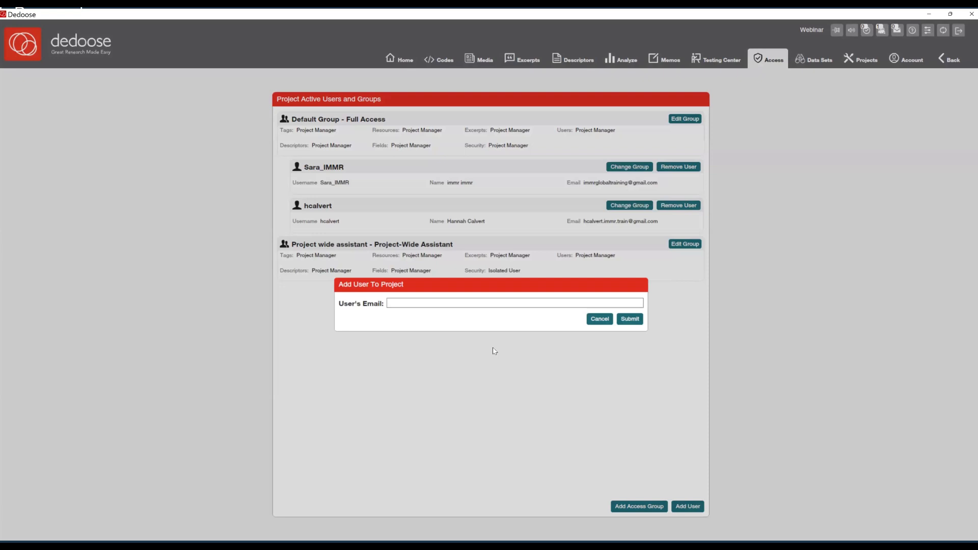
click(451, 304)
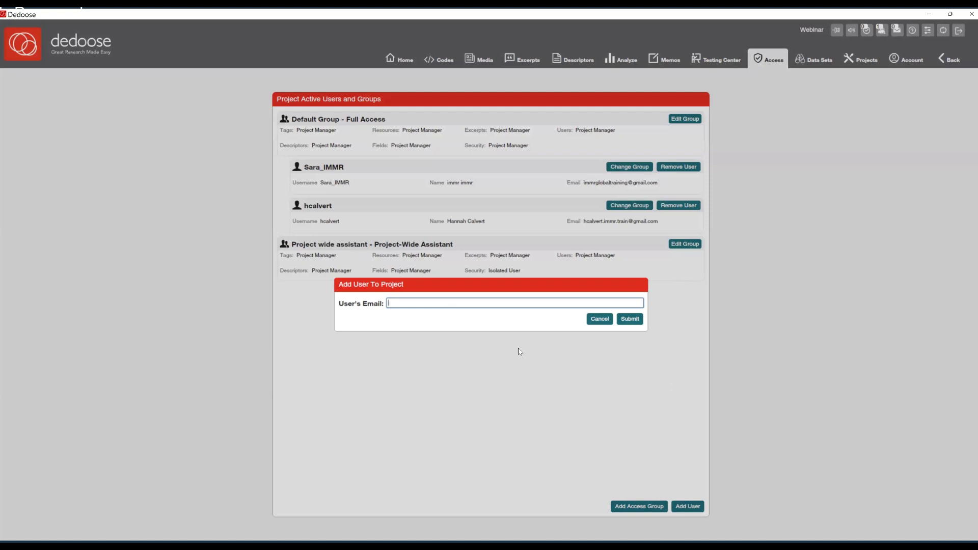
click(600, 320)
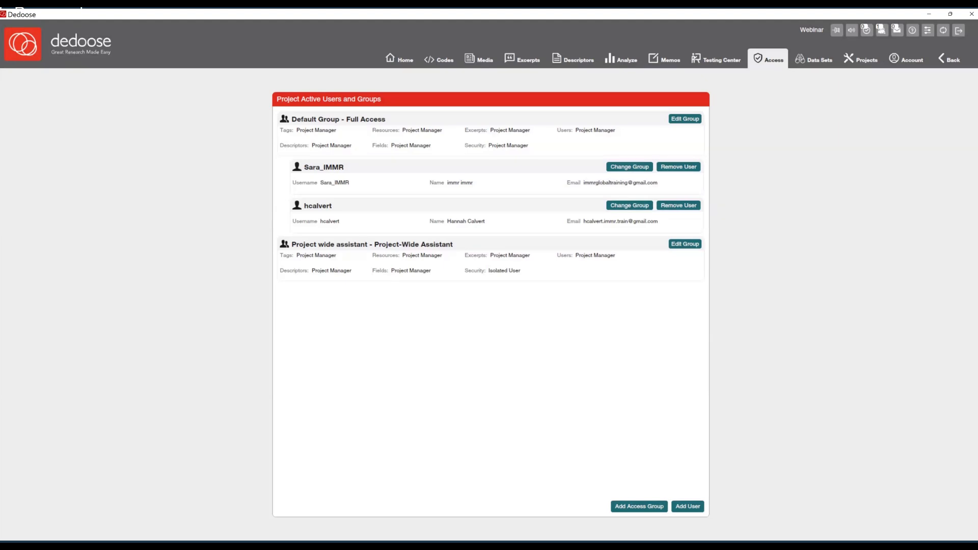
Examine the predefined access levels and their permissions offered for a new user group, and leave without adding one.
click(639, 506)
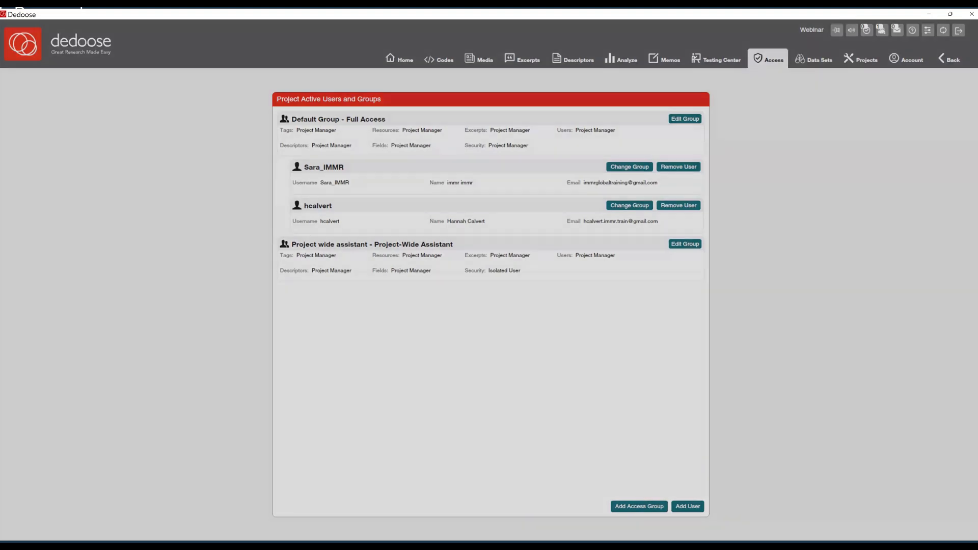
click(577, 297)
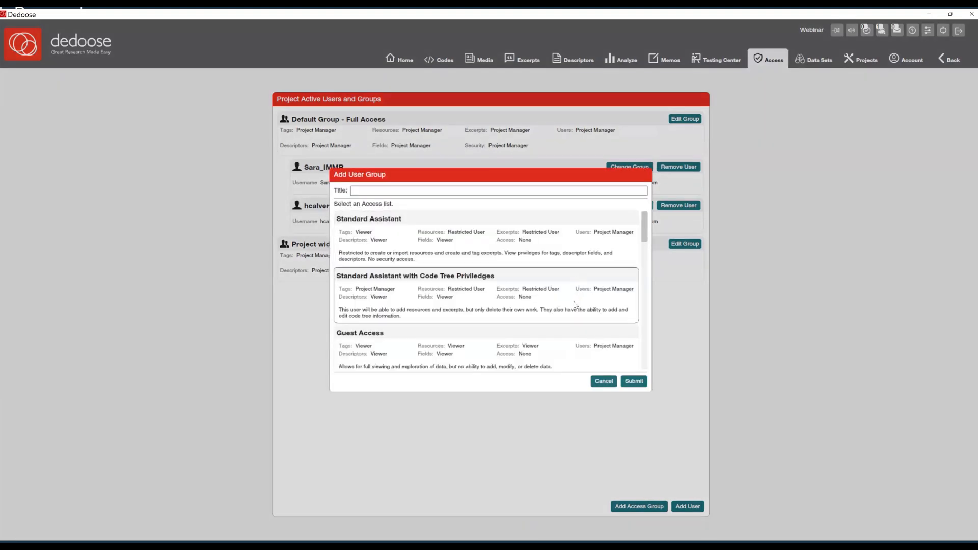
scroll(574, 304, down, 1)
click(529, 332)
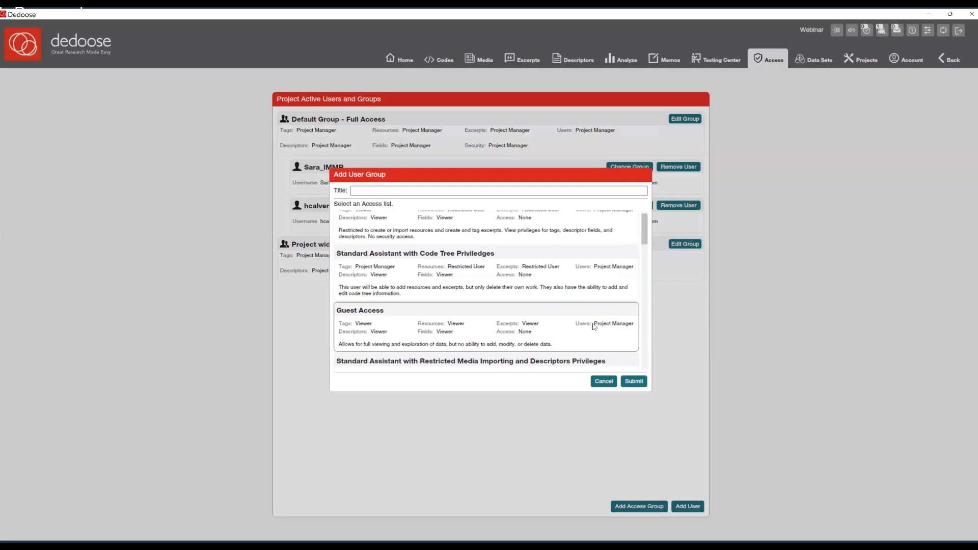
scroll(591, 326, down, 2)
scroll(564, 301, down, 7)
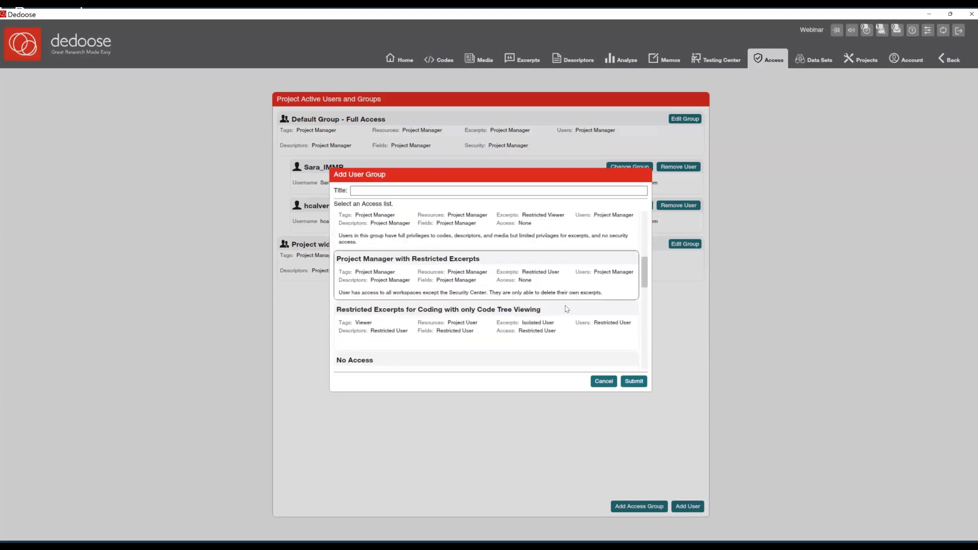
scroll(564, 304, down, 5)
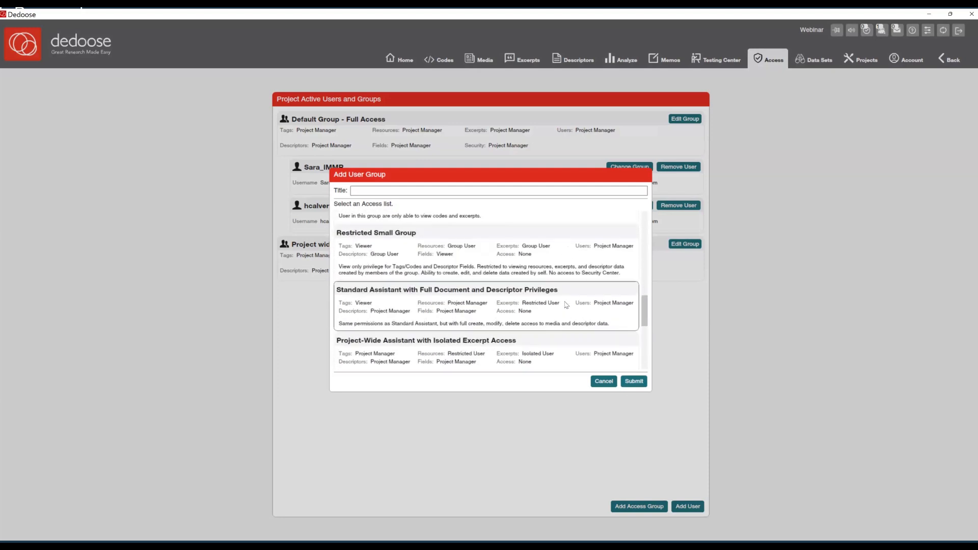
scroll(562, 303, down, 3)
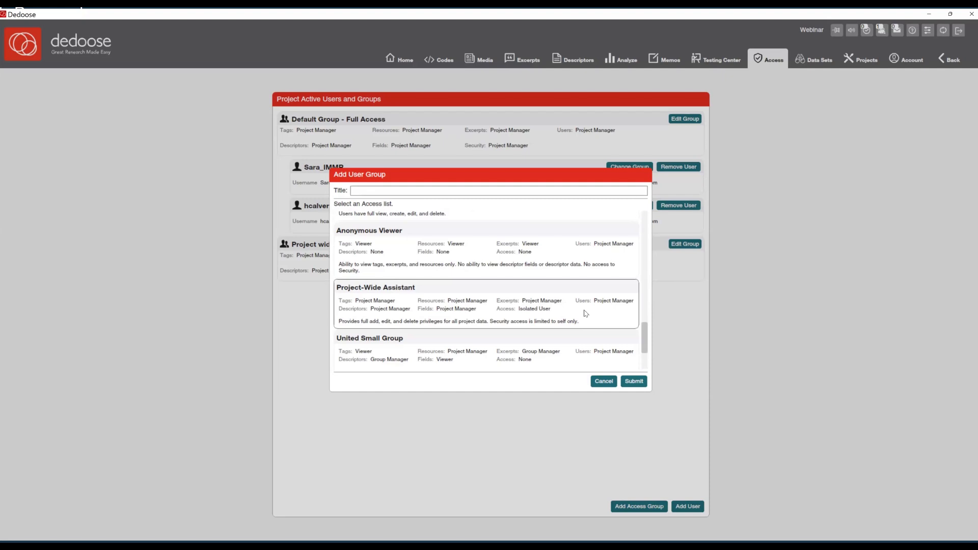
click(601, 383)
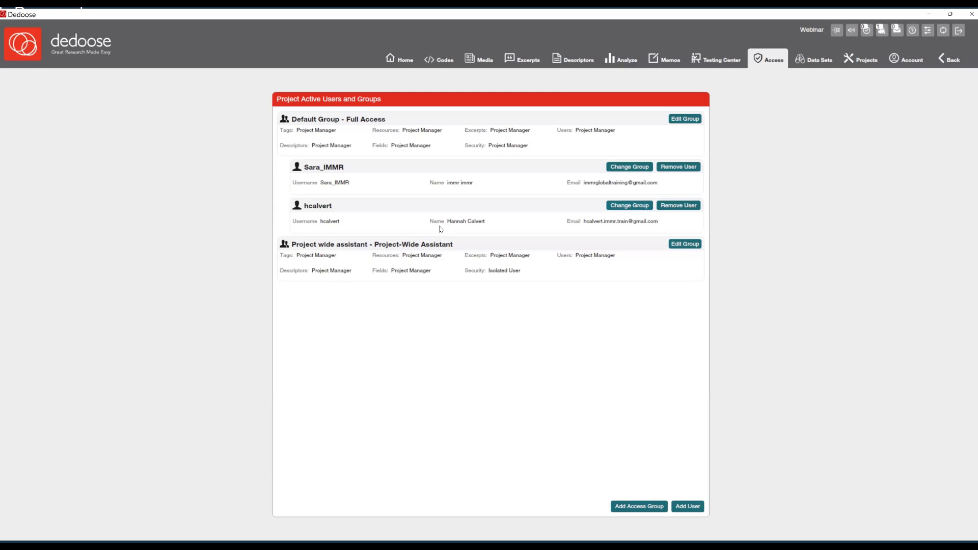
Move the second user listed under the Default Group to the Project wide assistant access group.
click(623, 208)
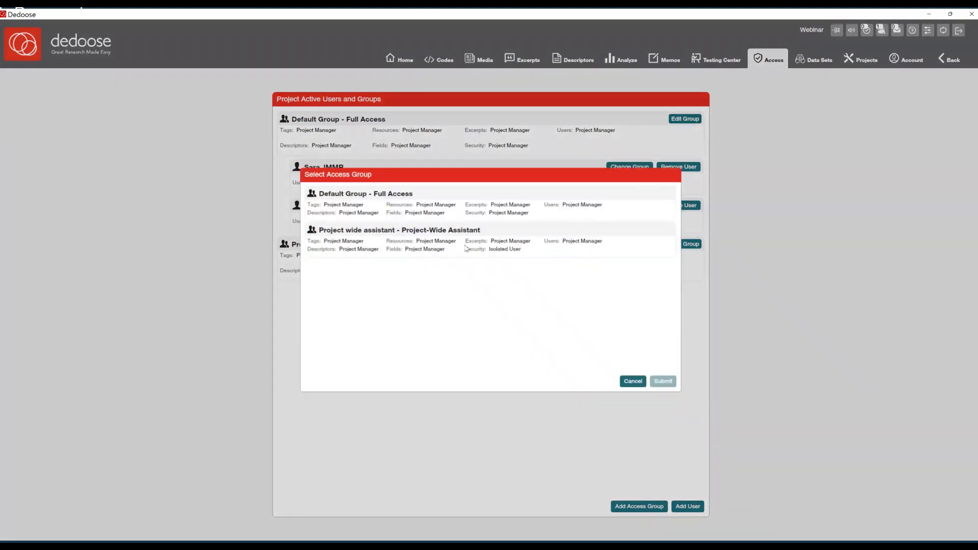
click(467, 249)
click(663, 381)
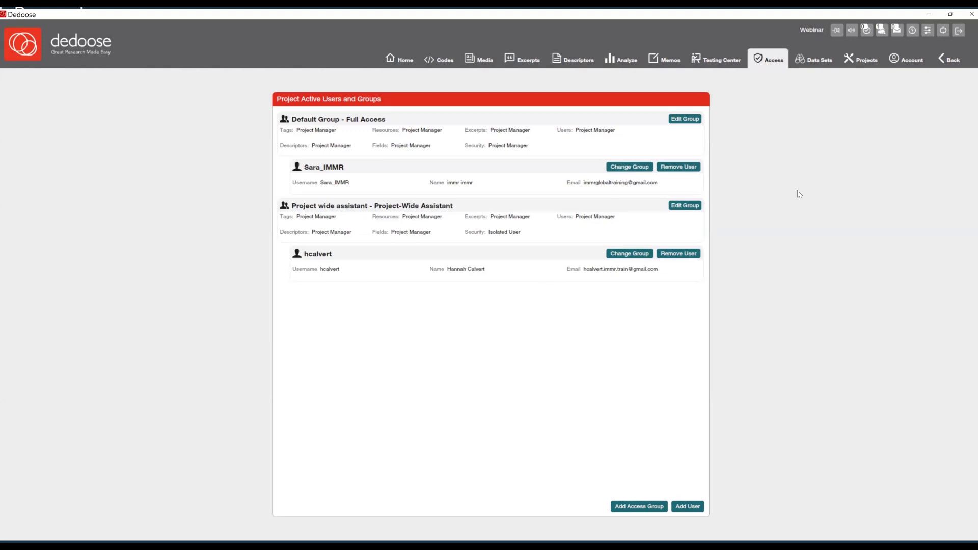
Import the Wayne text document from the Descriptor Webinar folder into the project's media and close the import windows.
click(395, 62)
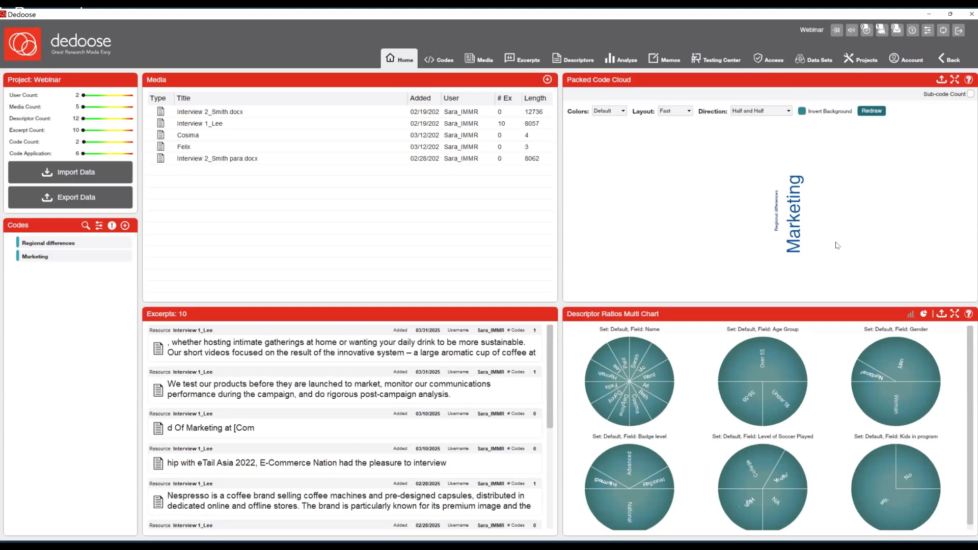
mouse_move(775, 231)
mouse_move(53, 113)
mouse_move(79, 159)
click(69, 174)
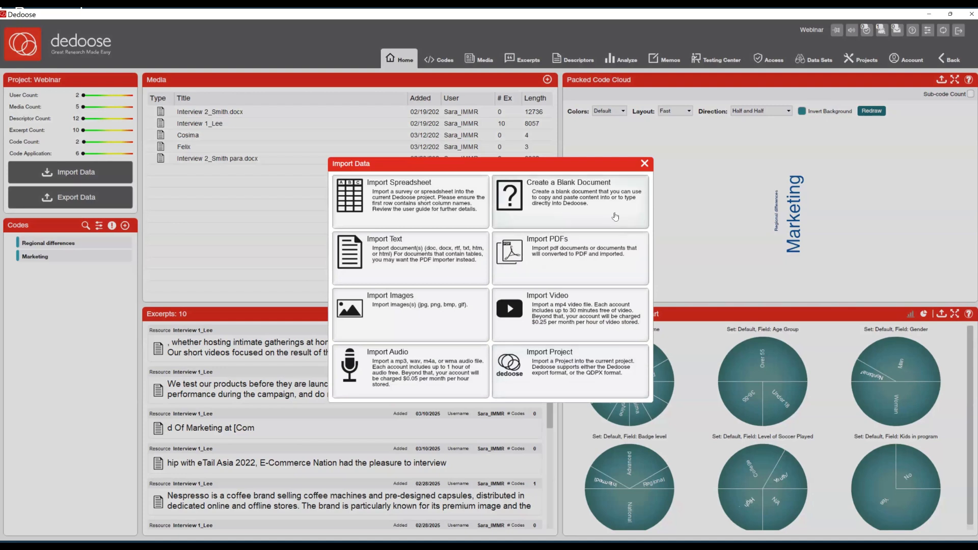
click(586, 214)
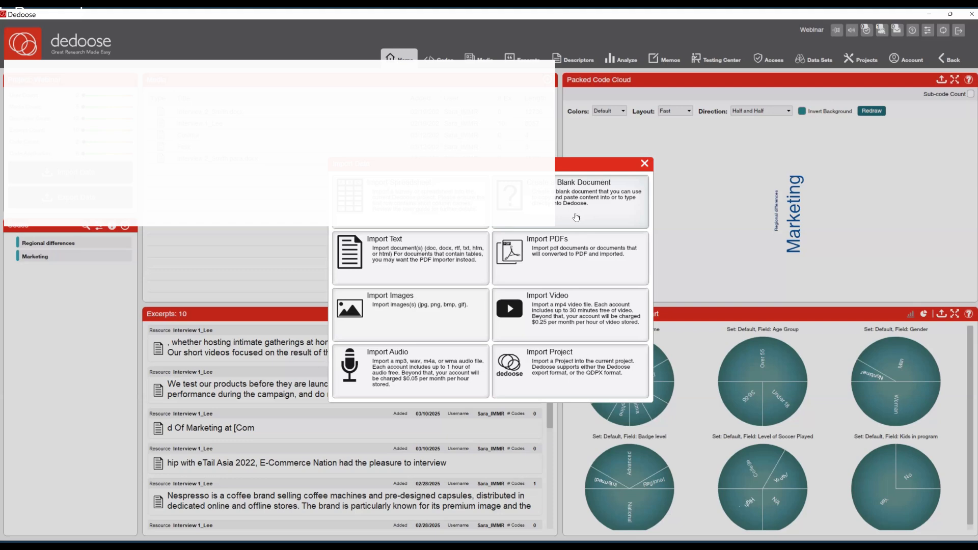
click(404, 264)
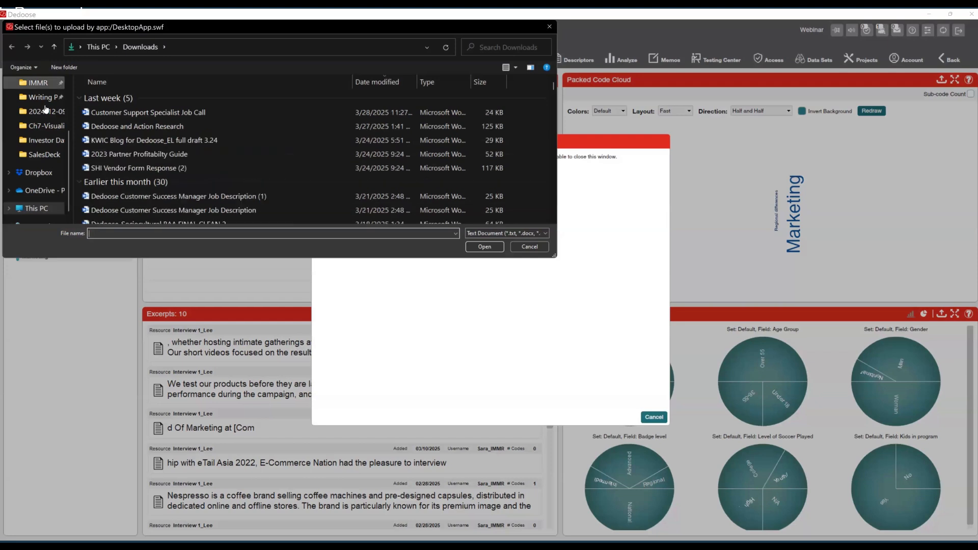
scroll(43, 140, up, 3)
click(44, 102)
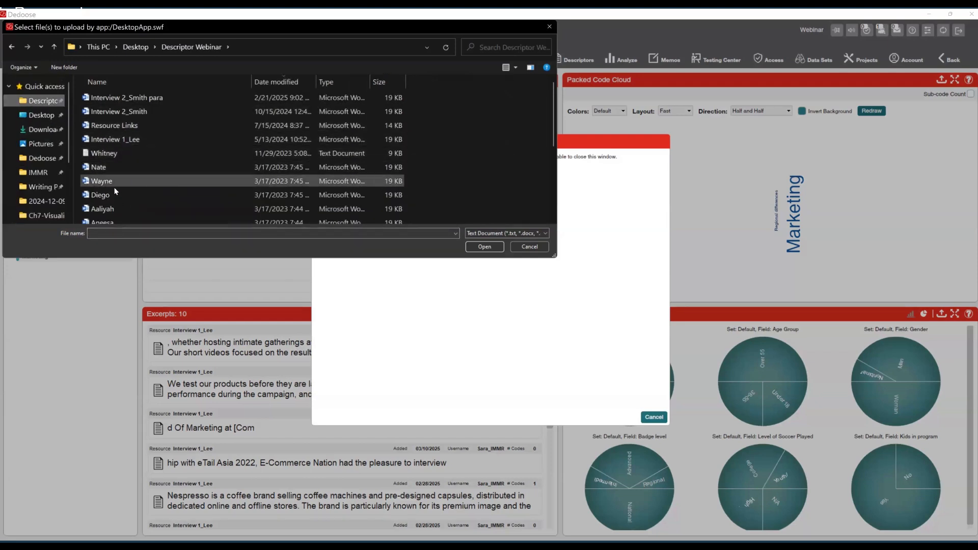
double_click(101, 181)
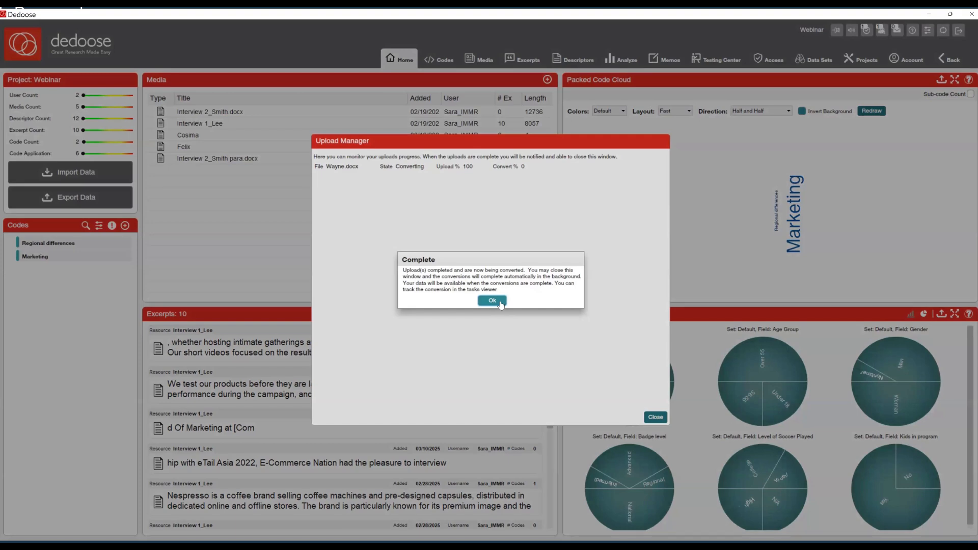
click(492, 301)
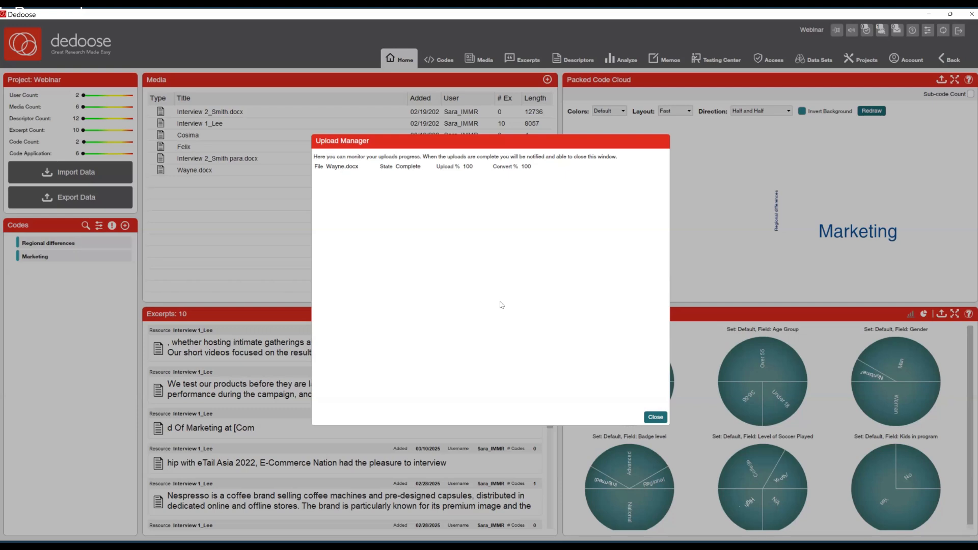
click(655, 417)
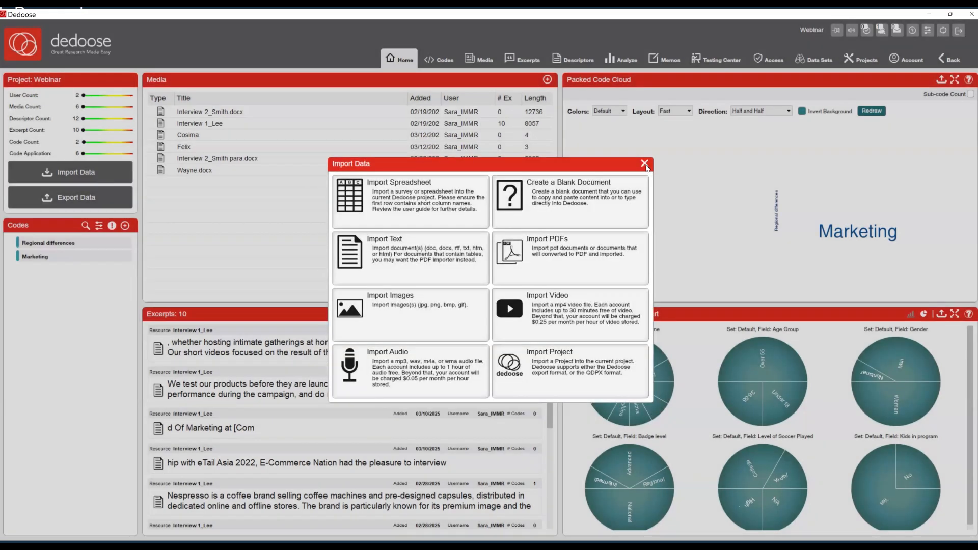
click(644, 164)
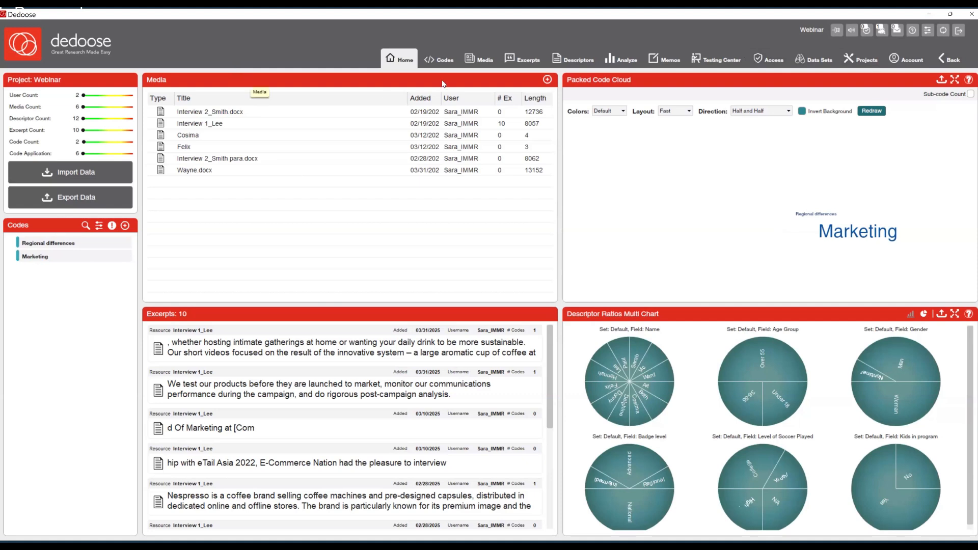
Search the contents of the project's media documents for "coffee".
click(477, 62)
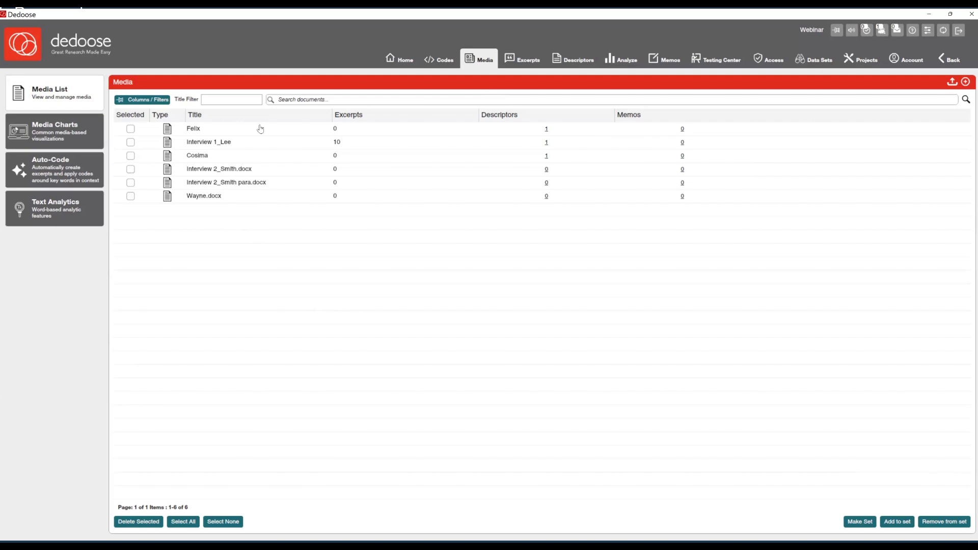
click(315, 95)
text(coffee)
key(Return)
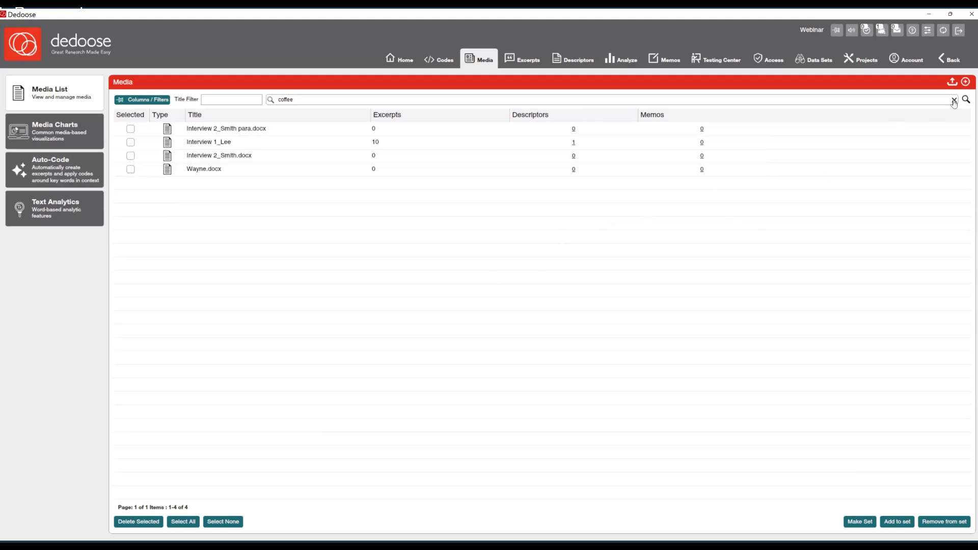
Add the User and Date/Time columns to the media list.
click(226, 101)
click(147, 101)
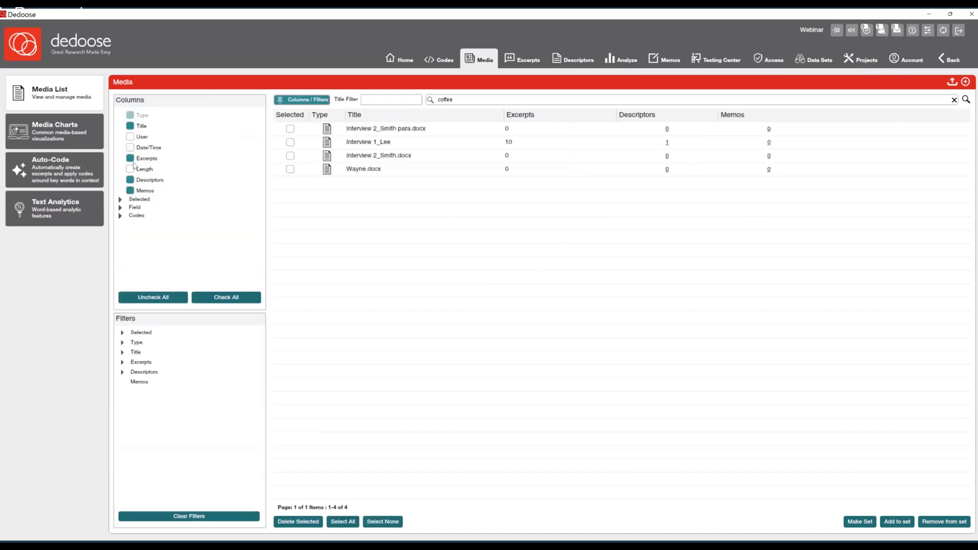
click(130, 136)
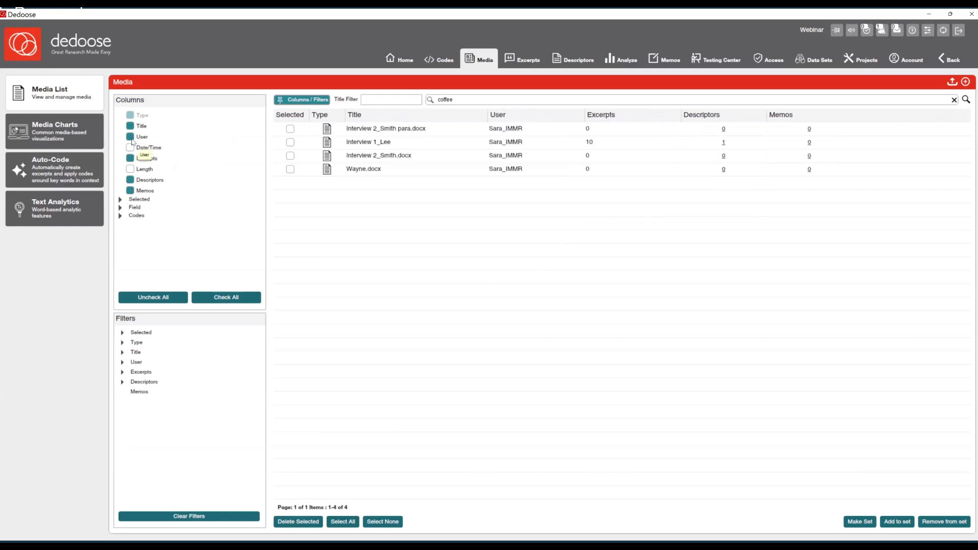
click(130, 147)
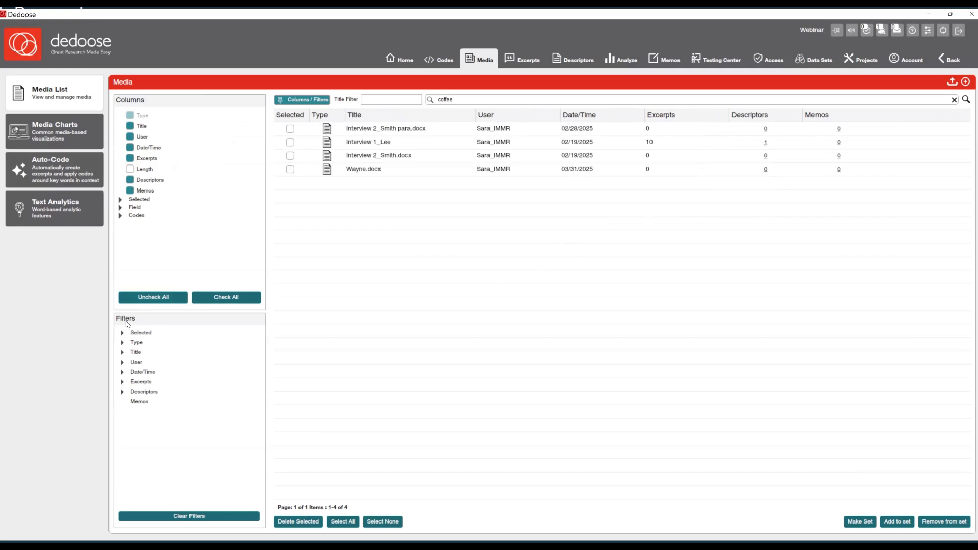
Filter the media list to the Text type, check the Descriptors filter choices, and hide the column and filter options.
click(123, 342)
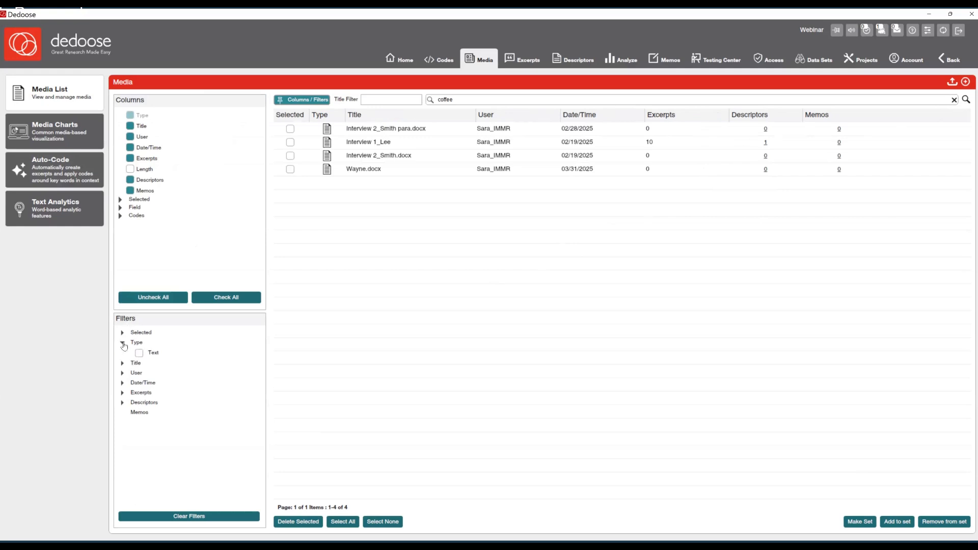
click(139, 353)
click(122, 402)
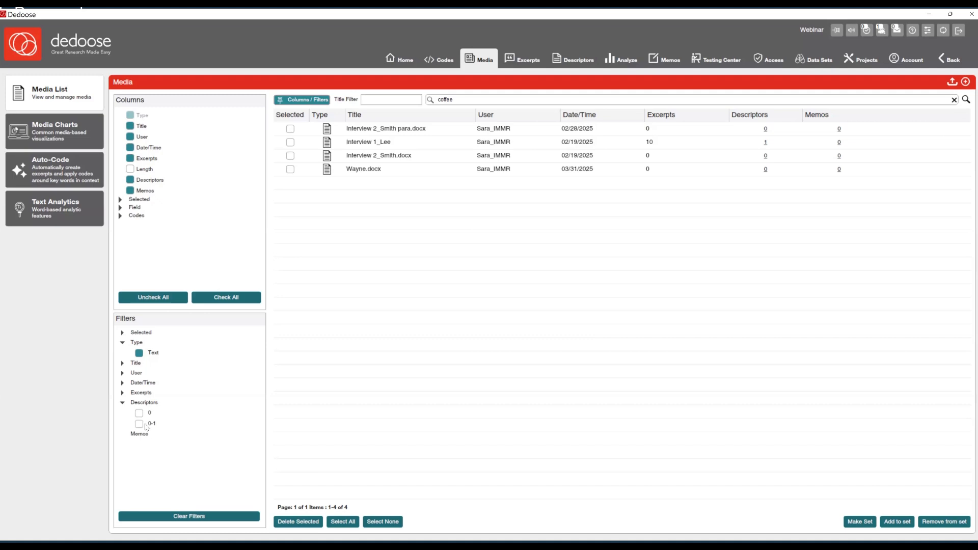
click(123, 403)
click(294, 99)
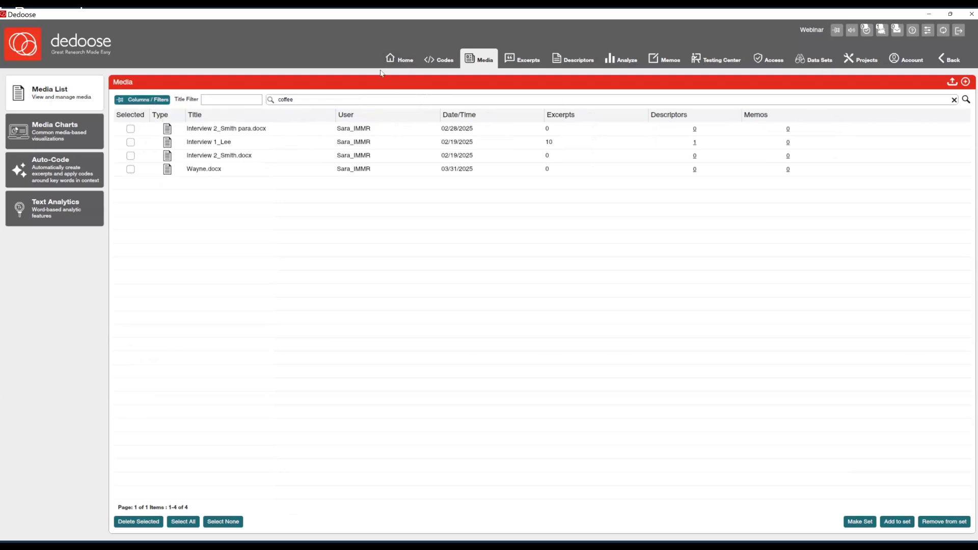
Open Interview 2_Smith para.docx and raise the default font size to 23 in the app settings.
click(229, 132)
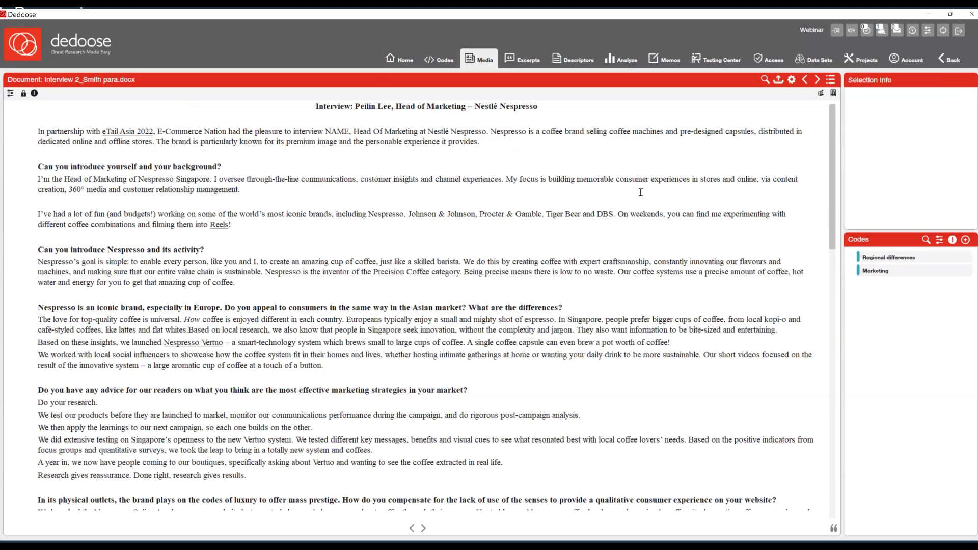
click(927, 32)
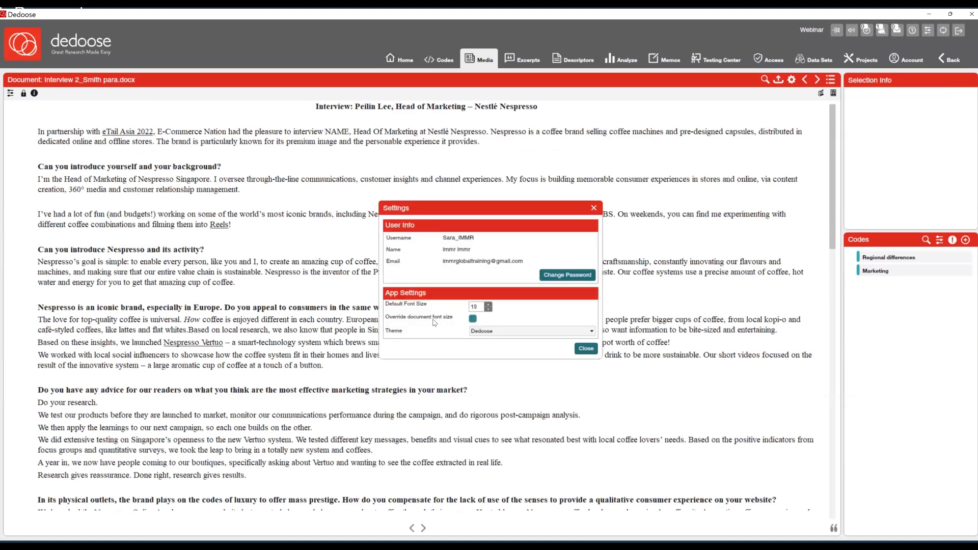
click(490, 305)
click(490, 305)
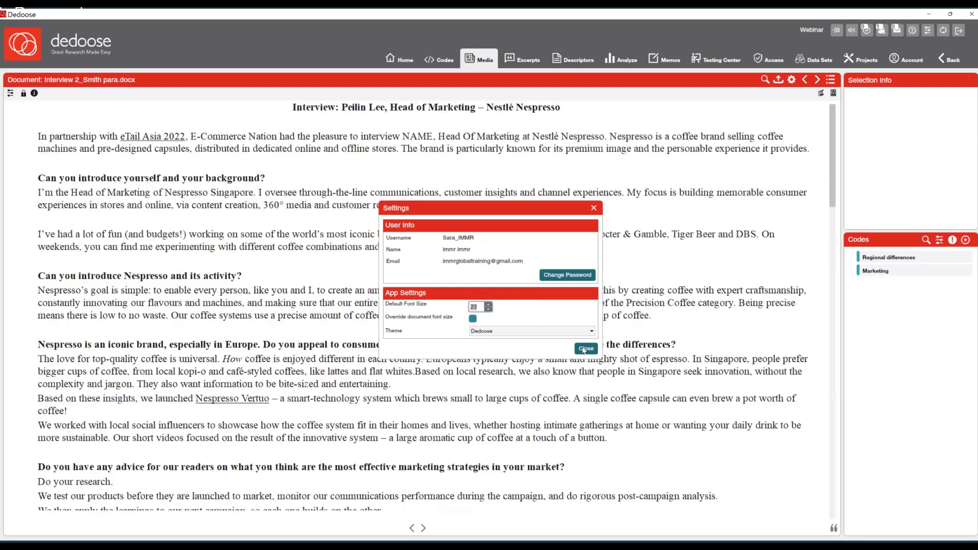
click(586, 349)
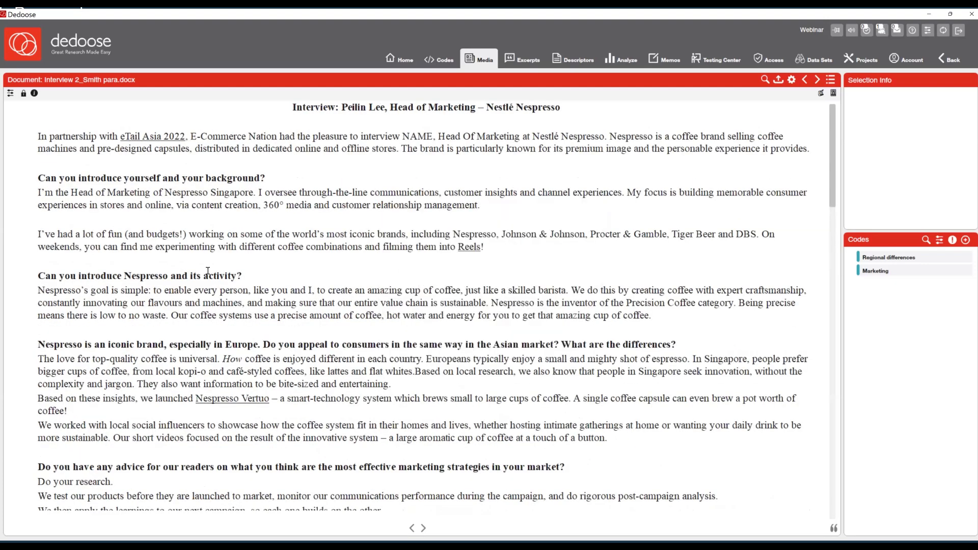
View the font size settings reached from the document's display options, and close them.
click(11, 97)
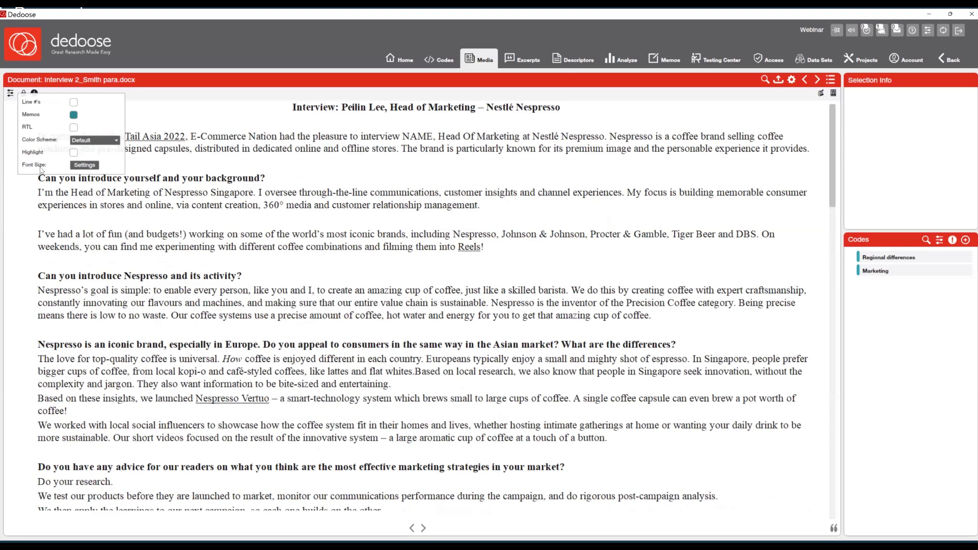
click(85, 165)
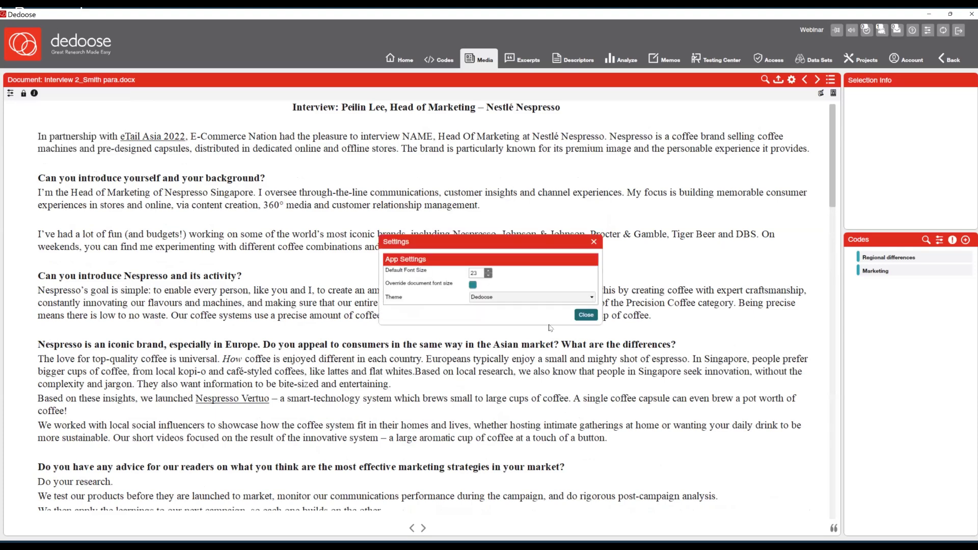
click(585, 315)
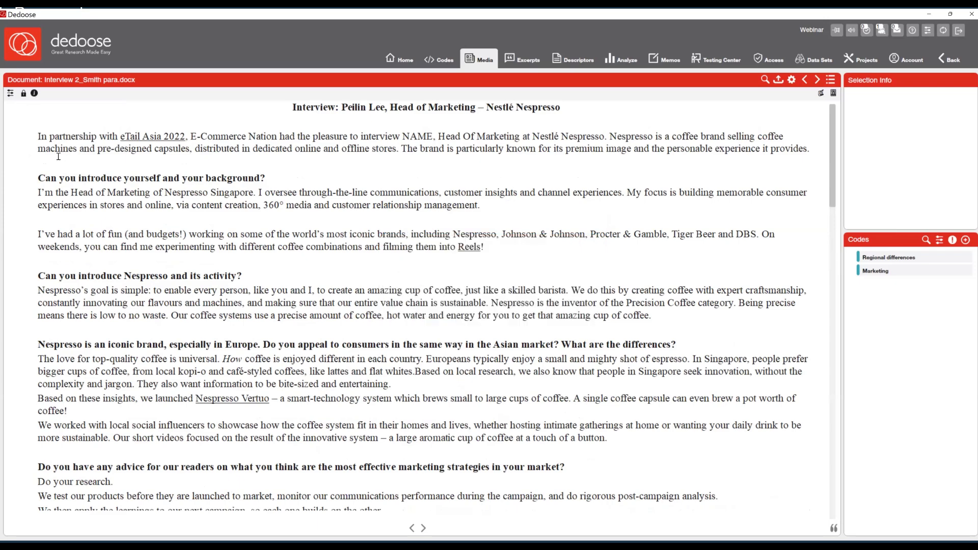
Try line numbers on the document, turn them off again, and look through the color schemes, keeping Default.
click(10, 93)
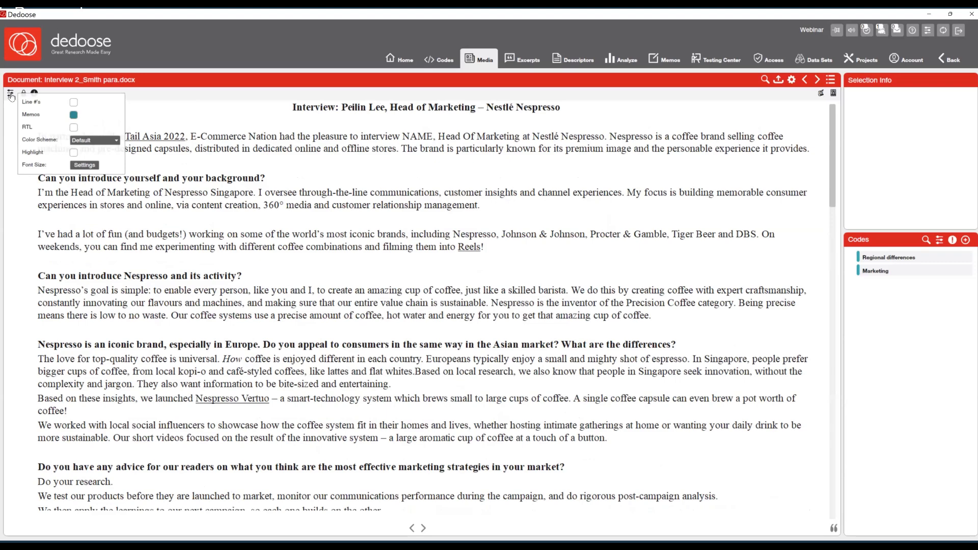
click(73, 102)
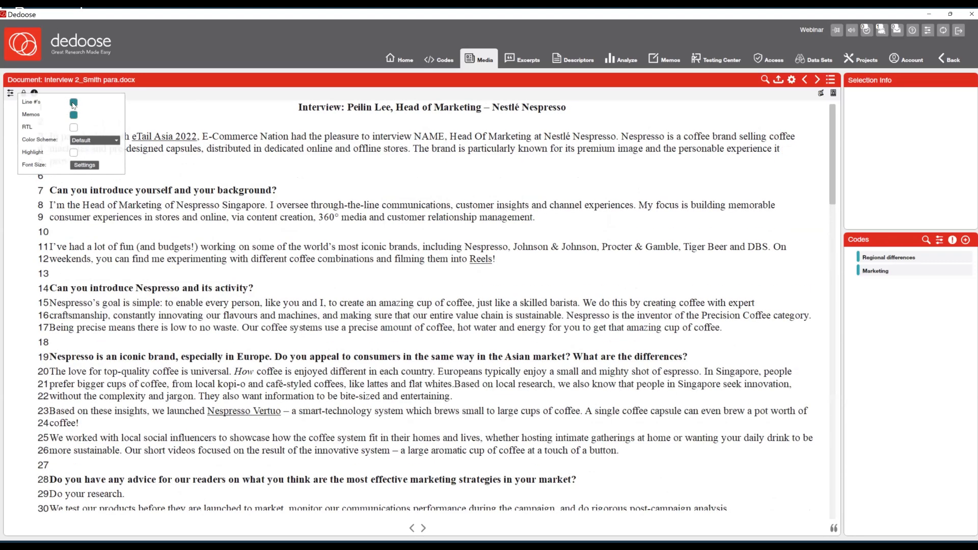
click(73, 103)
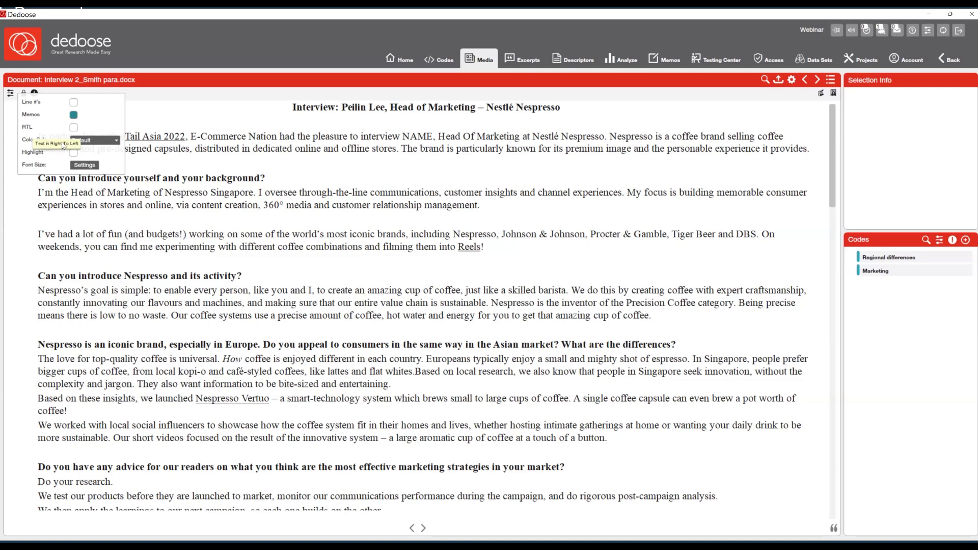
click(107, 146)
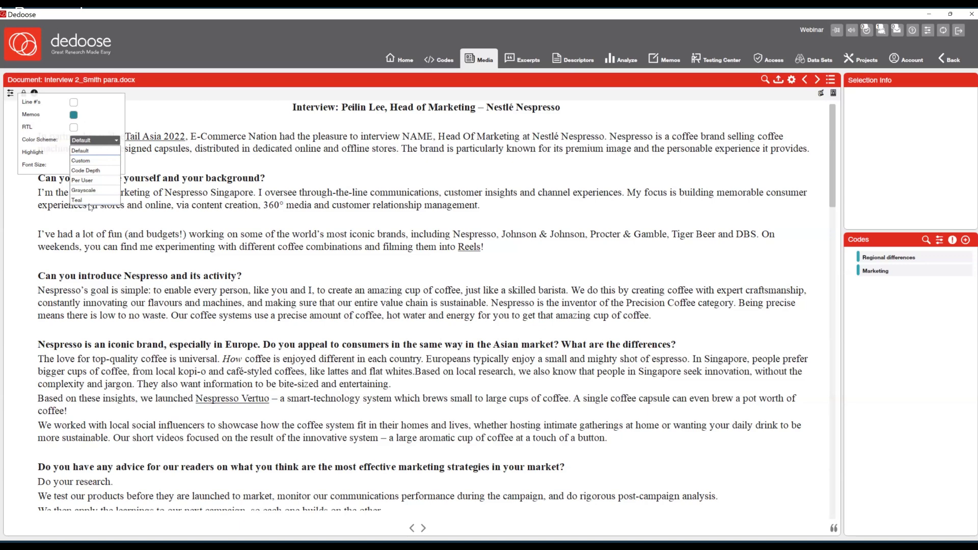
click(80, 148)
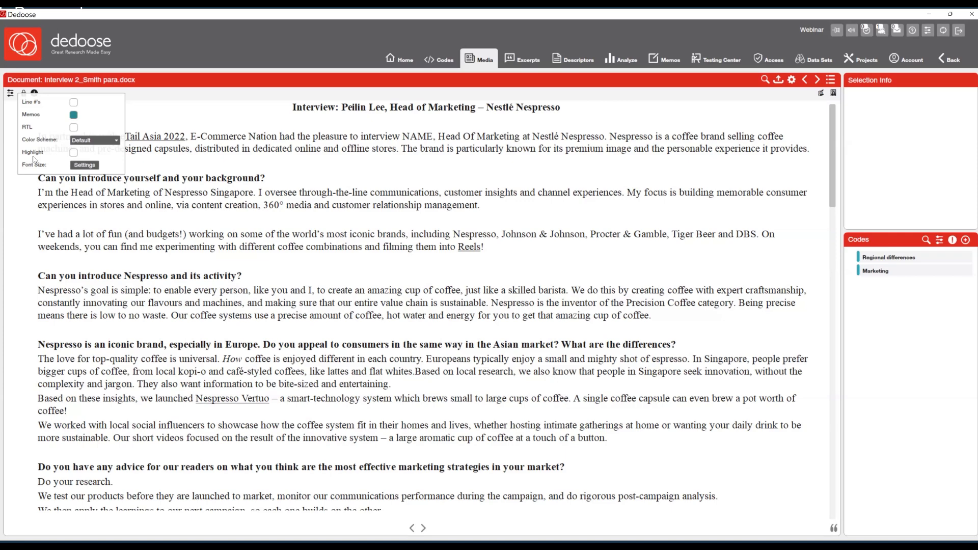
click(10, 96)
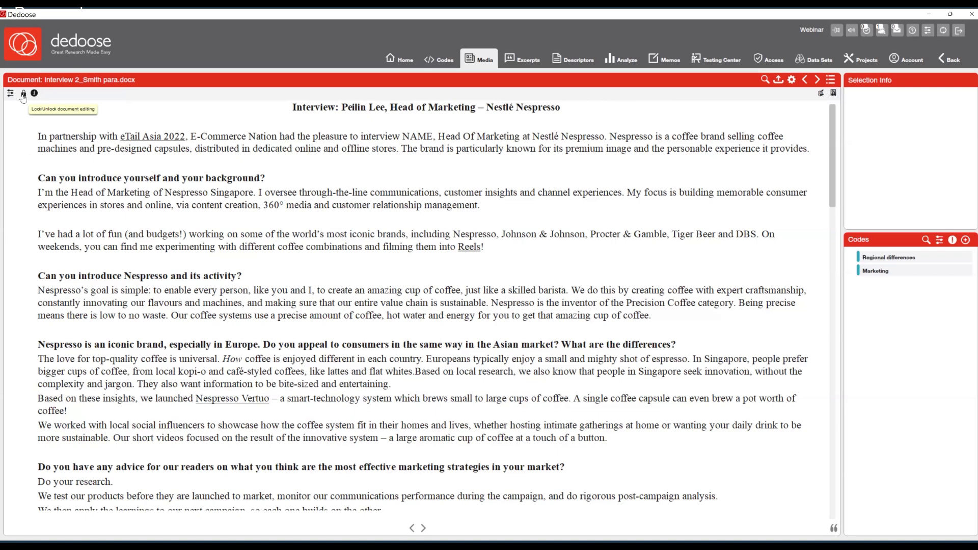
Unlock the document for editing and replace the interviewee's name and following comma in the title with [NAME].
click(22, 95)
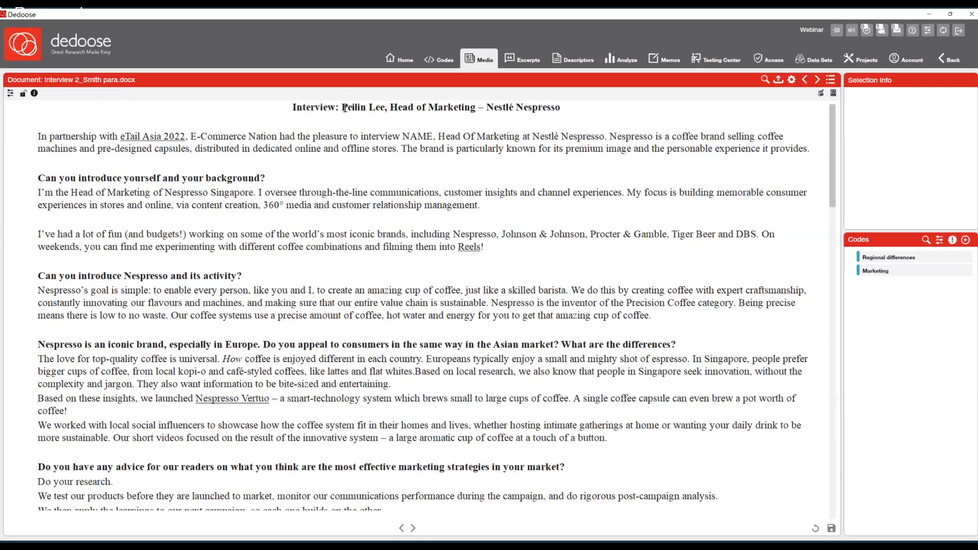
drag(340, 108, 385, 108)
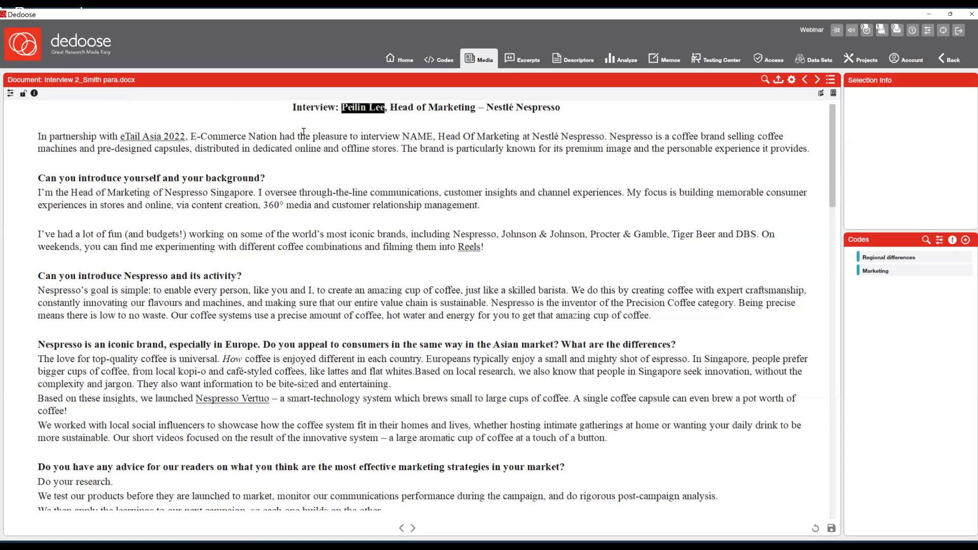
key(Delete)
text(NAME)
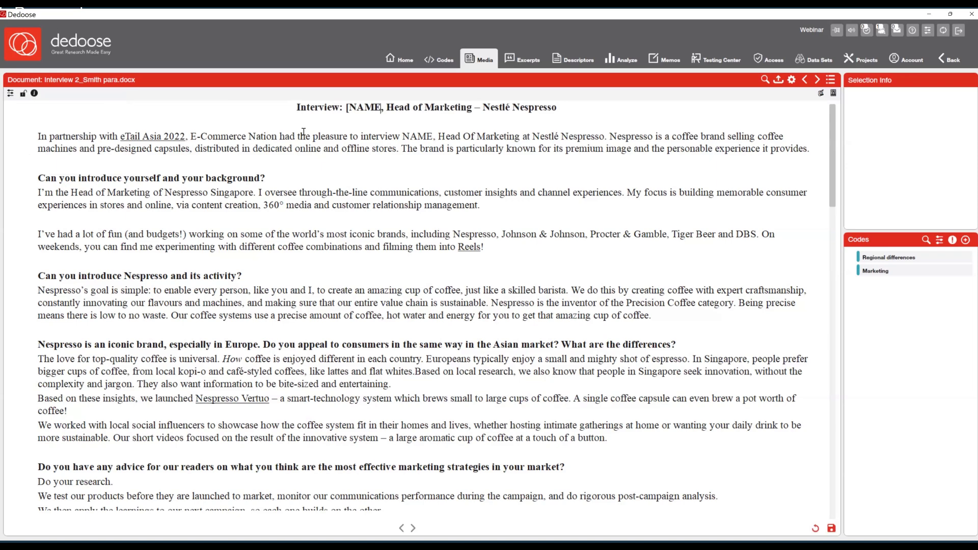
text(])
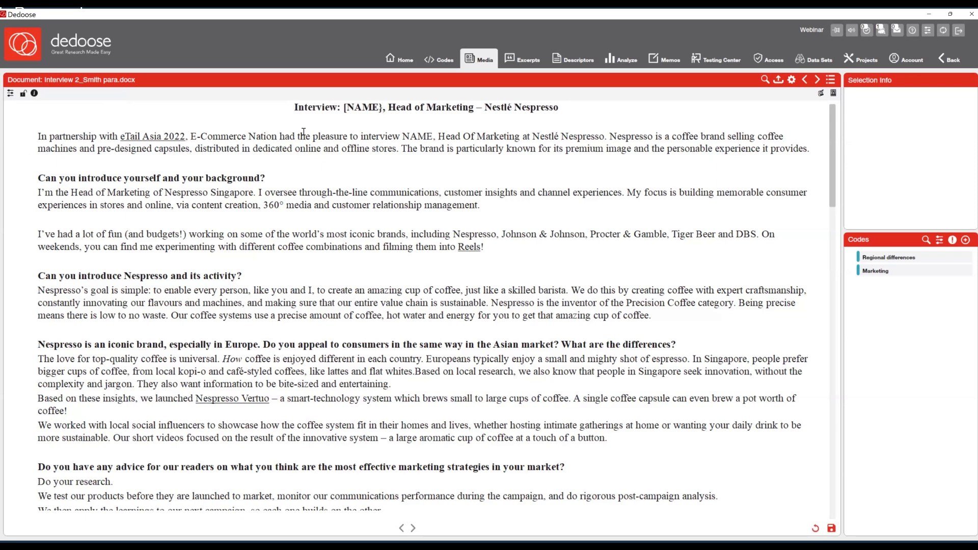
key(Delete)
key(BackSpace)
text(])
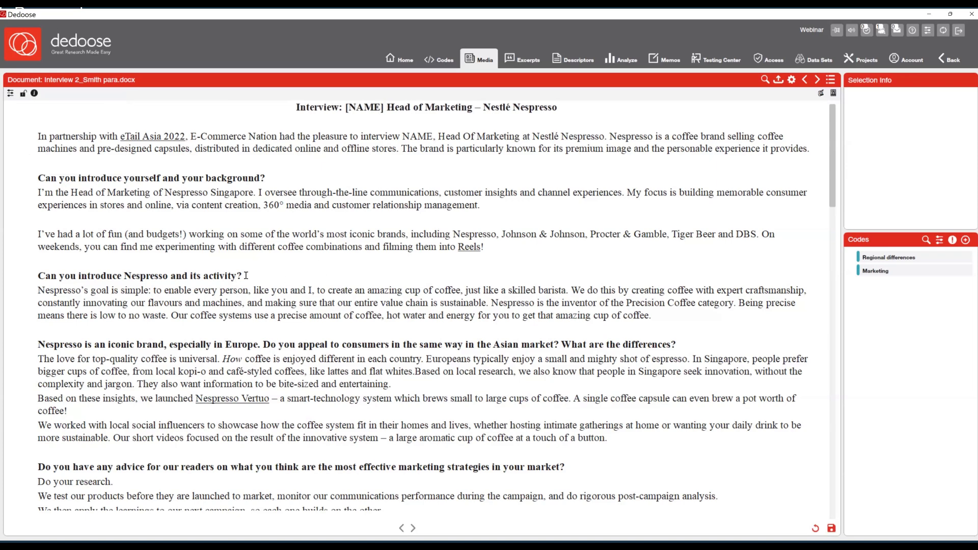
Insert a blank line below the question comparing European and Asian consumers, and lock the document with the changes saved.
click(678, 341)
key(Return)
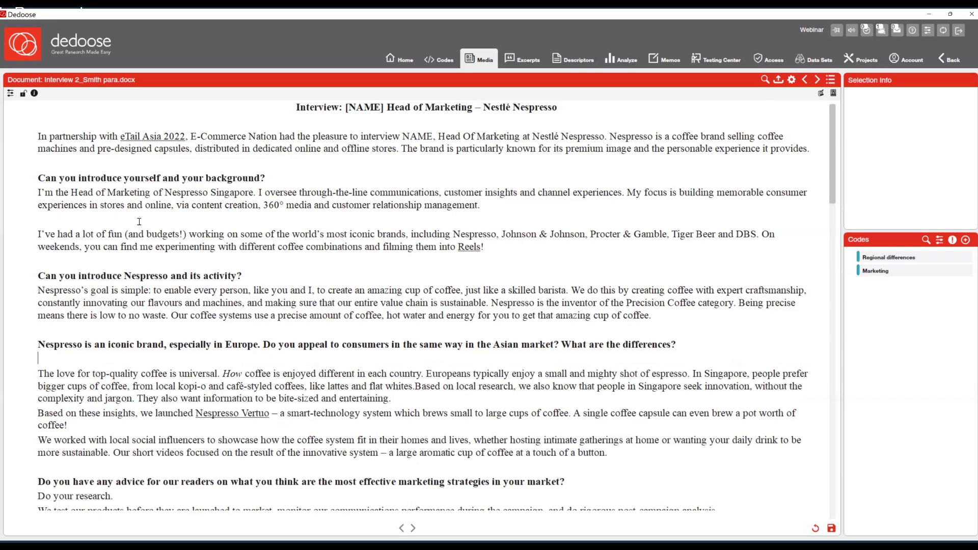
click(23, 95)
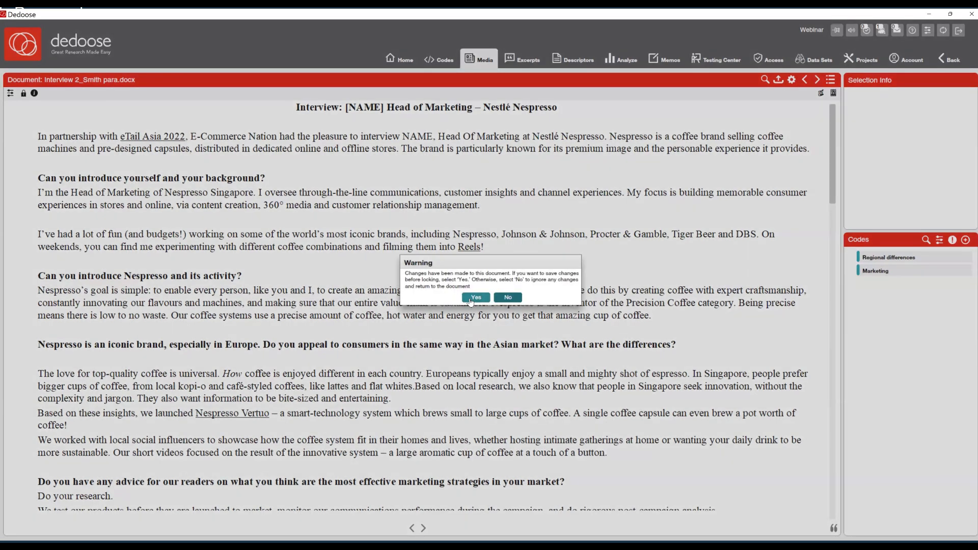
click(475, 299)
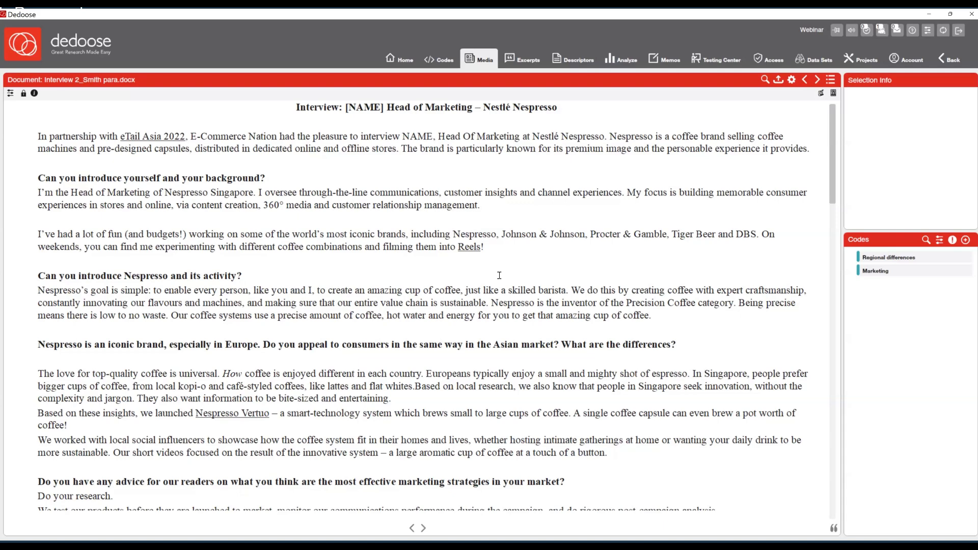
Search the document's text for "coffee" and step forward to the third match.
click(766, 84)
click(468, 256)
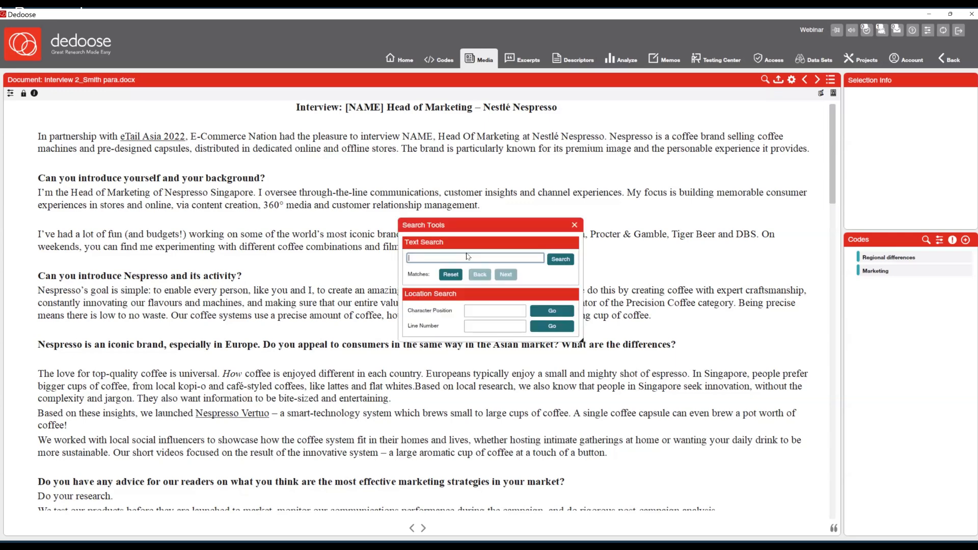
text(coffee)
click(560, 259)
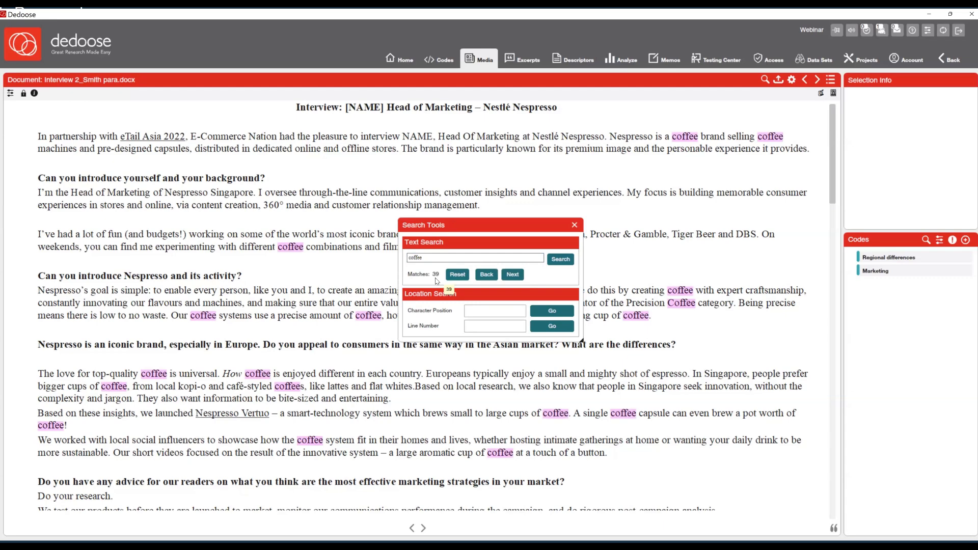
click(513, 275)
click(551, 279)
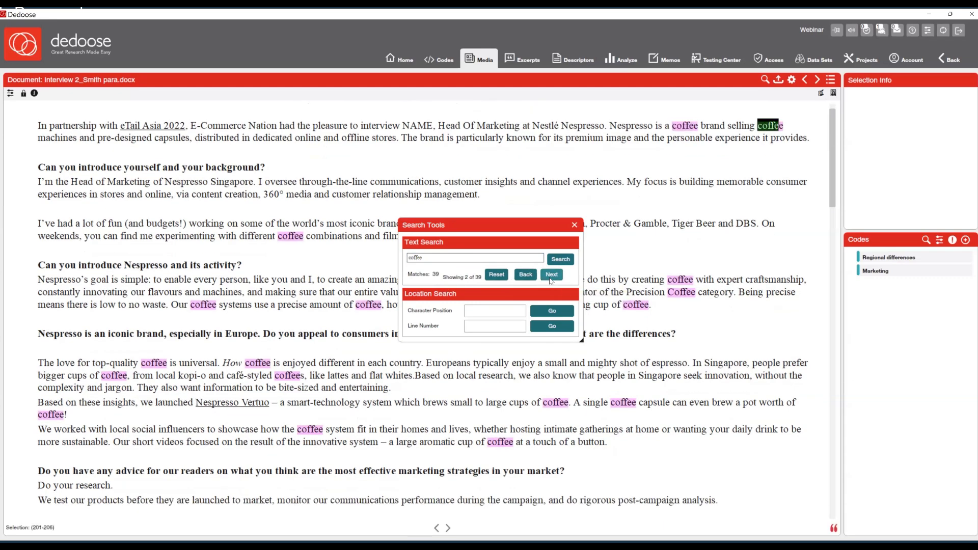
click(550, 276)
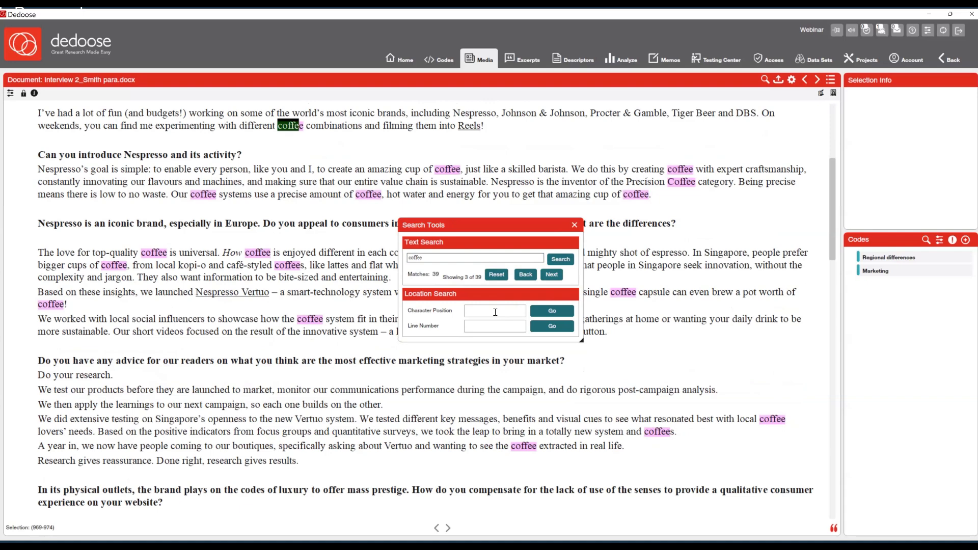
Go to character position 3423 in the "A year in" sentence, close the search tools and return to the document's beginning.
click(127, 446)
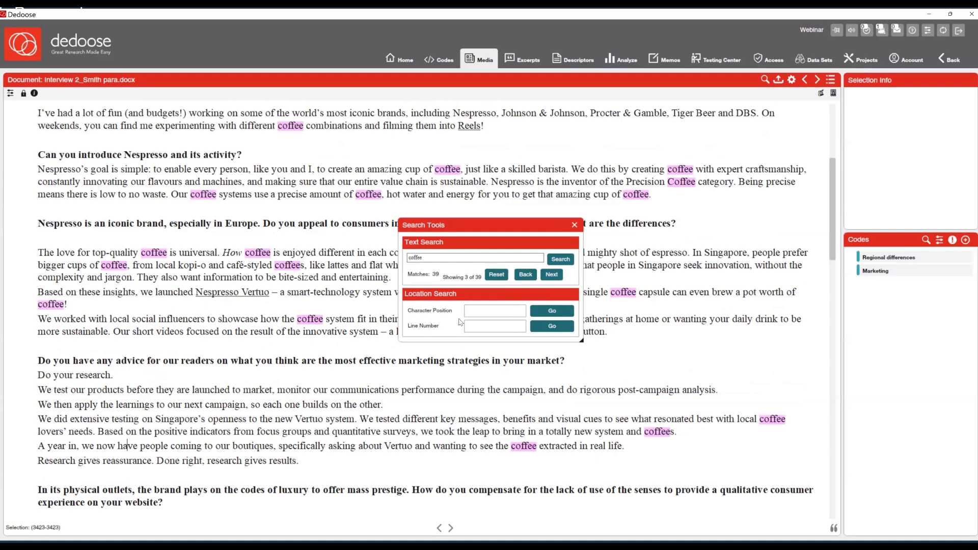
click(486, 307)
text(3423)
click(544, 314)
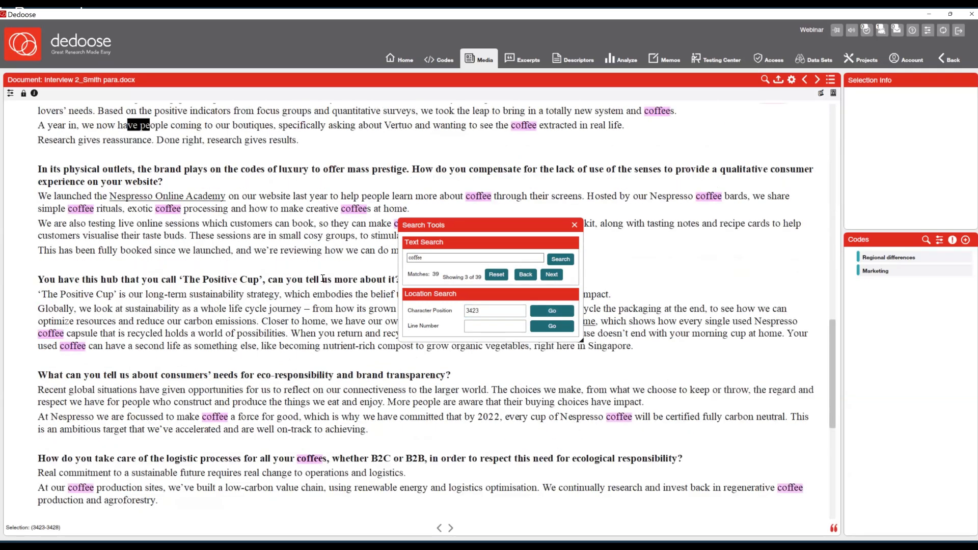
click(575, 226)
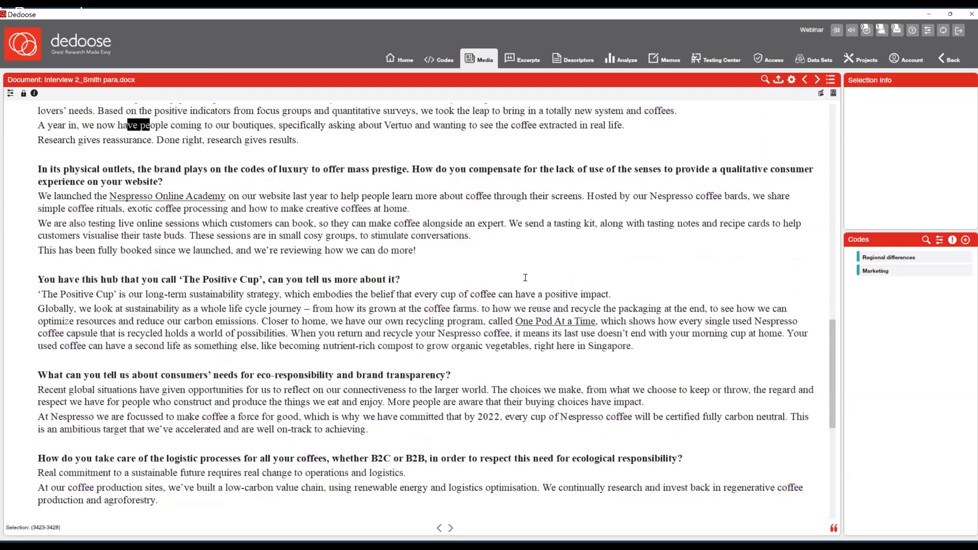
click(392, 201)
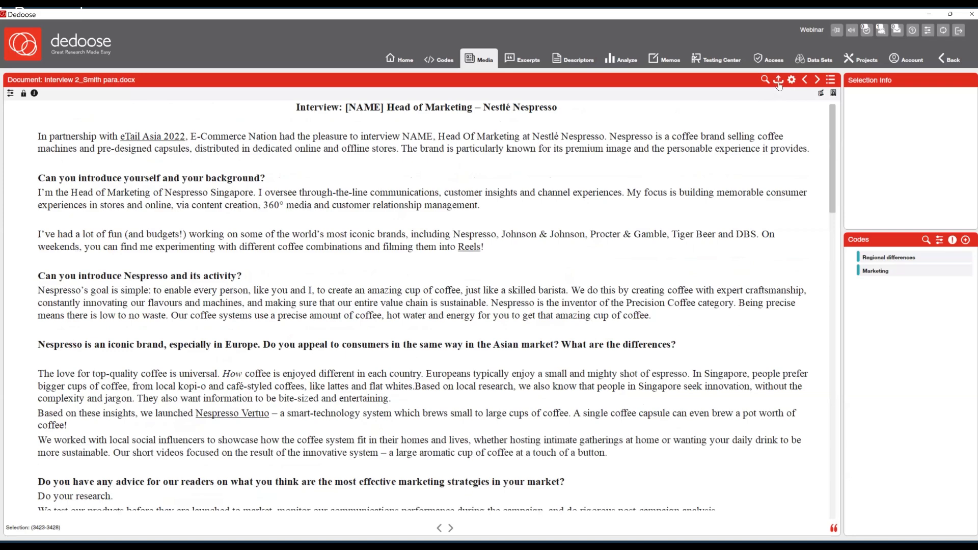
View the document's export options and its media title and description settings, cancelling both.
click(778, 82)
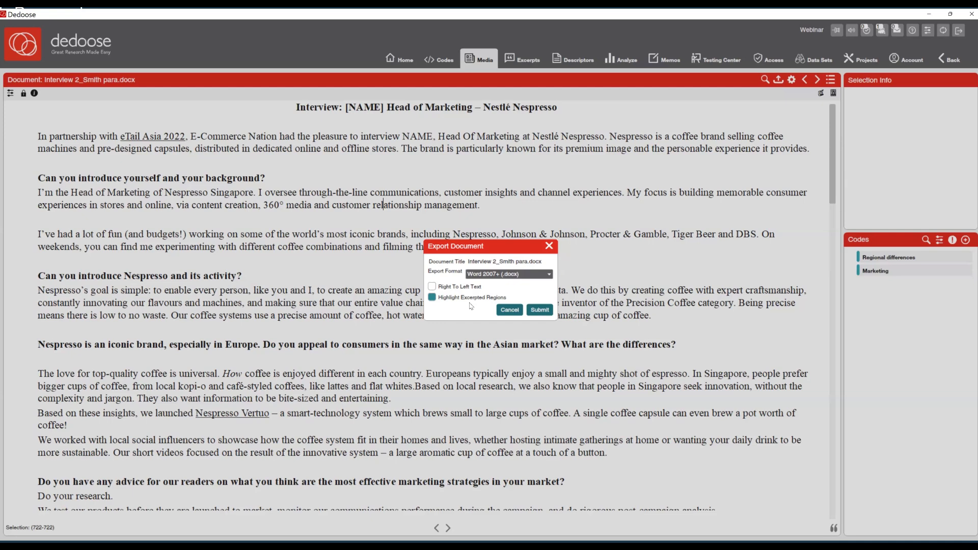
click(509, 310)
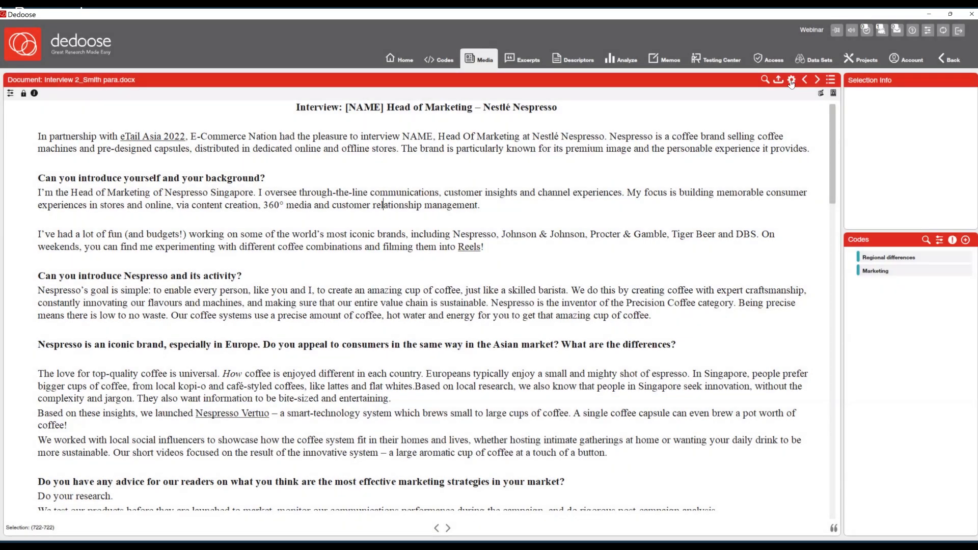
click(790, 81)
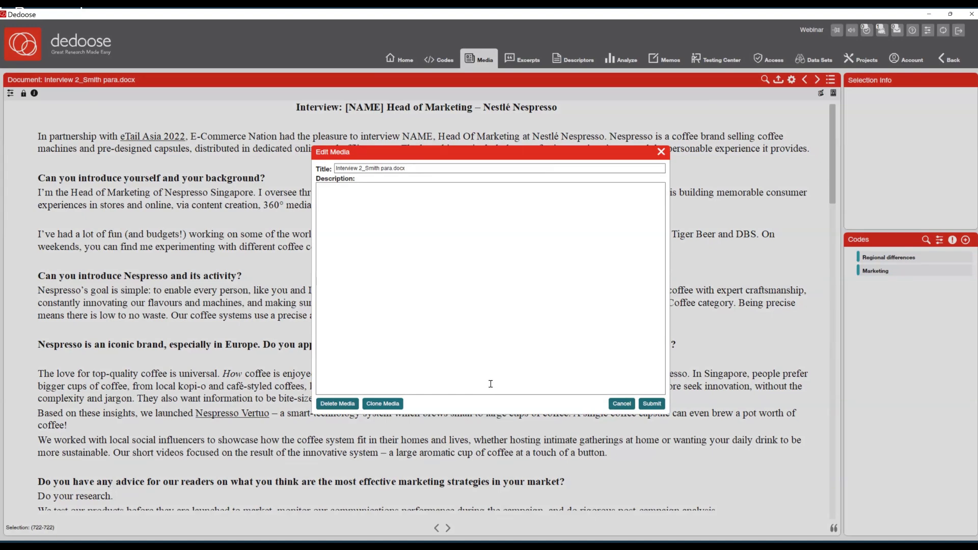
click(621, 404)
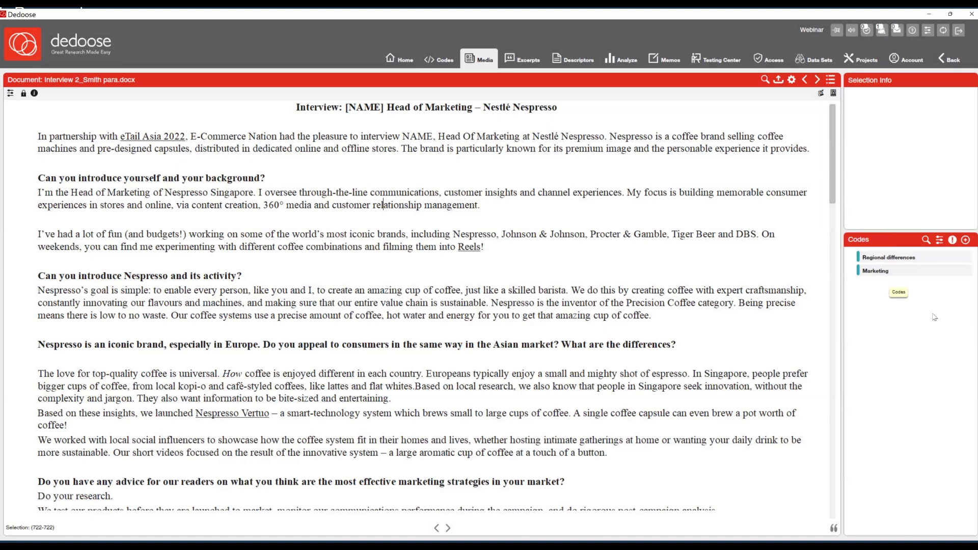
Add a code titled Branding with the description "anything related to branding", and view its edit options without changing them.
click(952, 240)
click(965, 241)
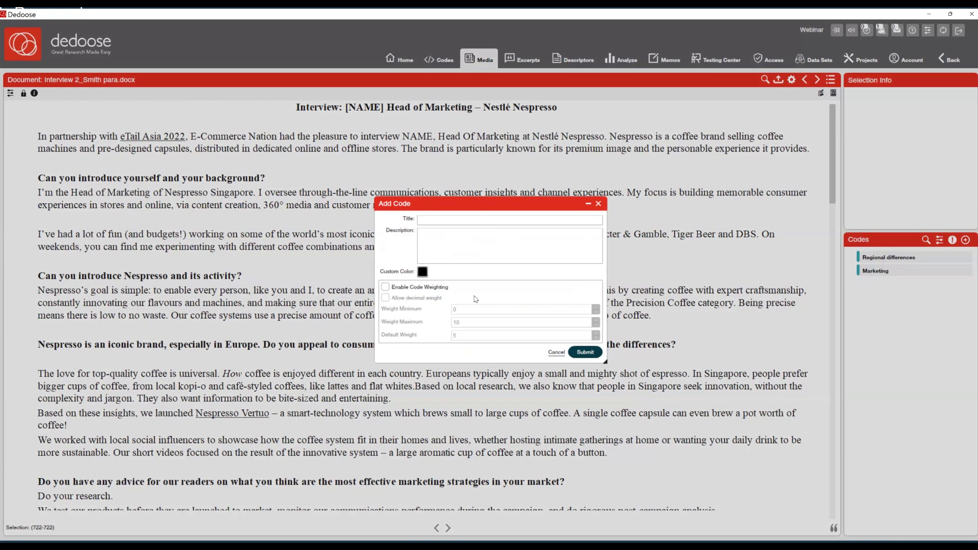
click(444, 222)
text(Br)
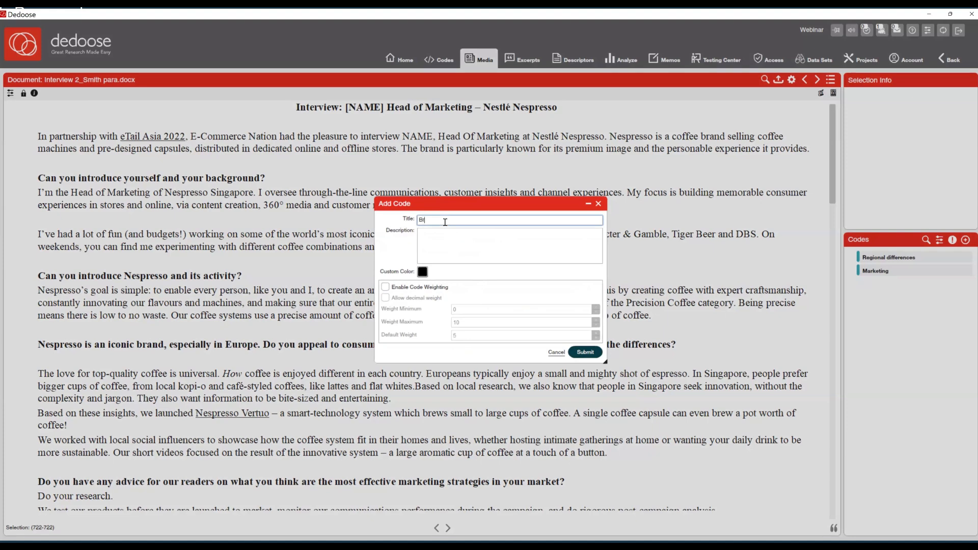
text(anding)
key(Tab)
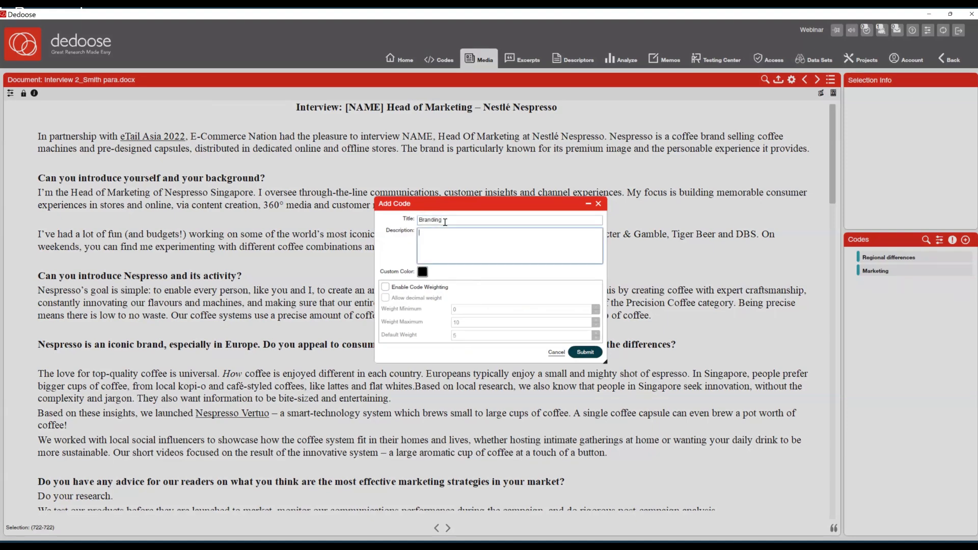
text(anything related to branding)
click(386, 288)
click(587, 354)
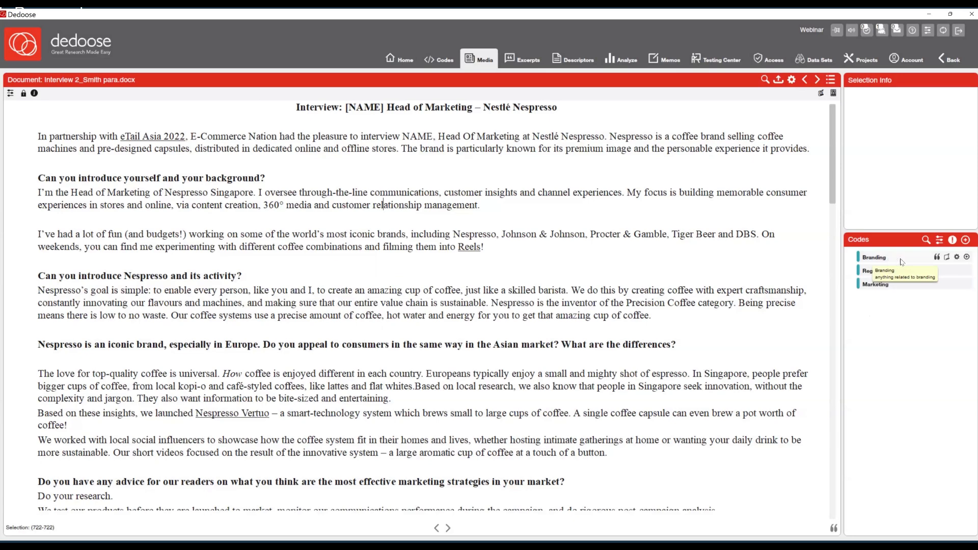
click(956, 259)
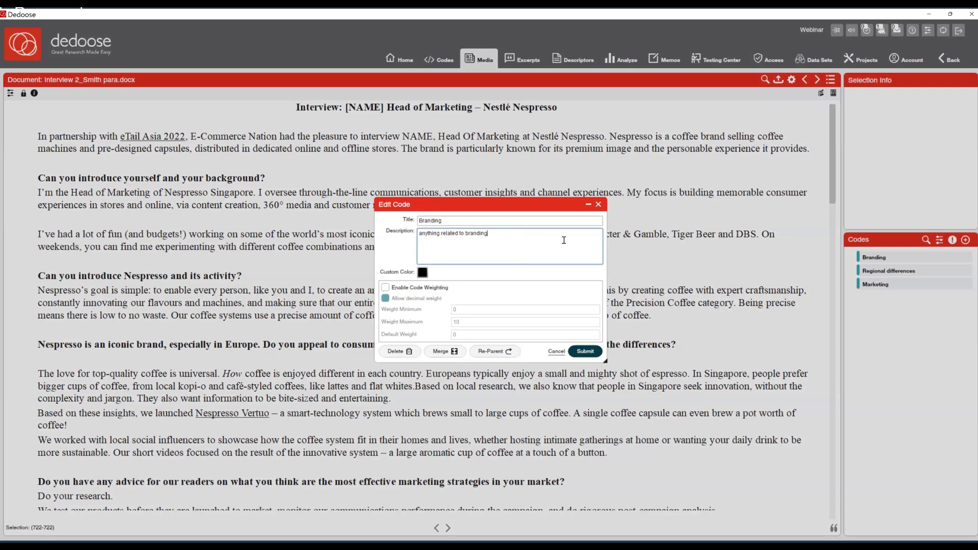
click(598, 206)
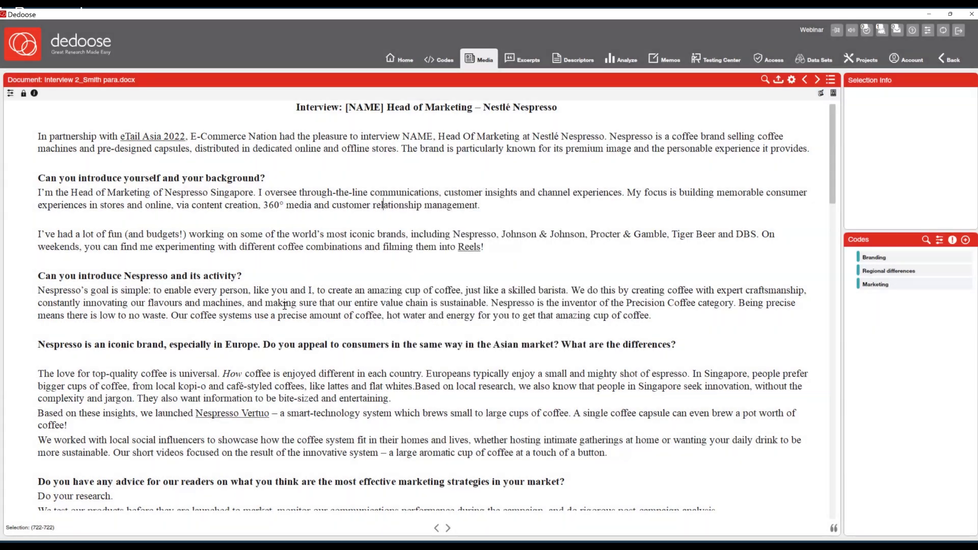
Excerpt the two-paragraph answer about the interviewee's background and apply the Marketing code to it.
click(284, 305)
drag(37, 194, 491, 248)
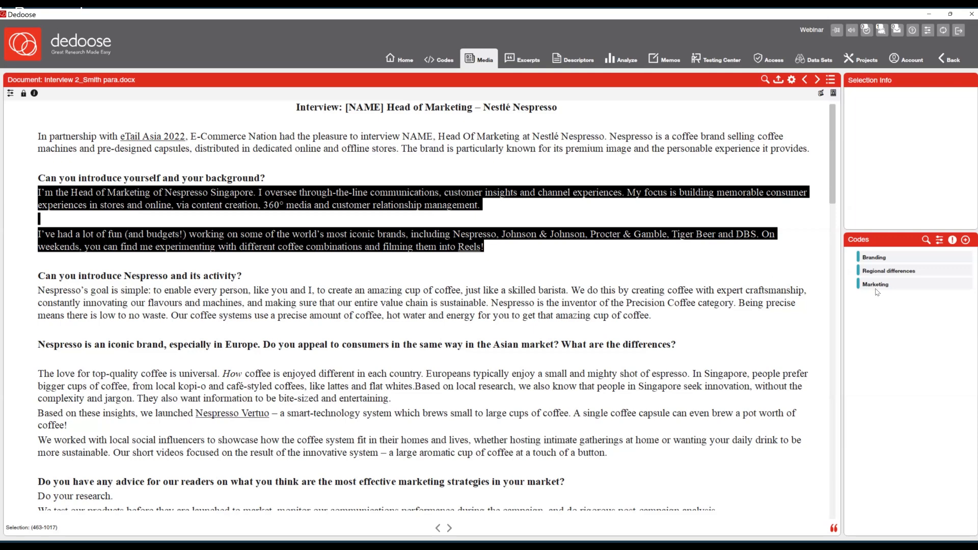
double_click(894, 288)
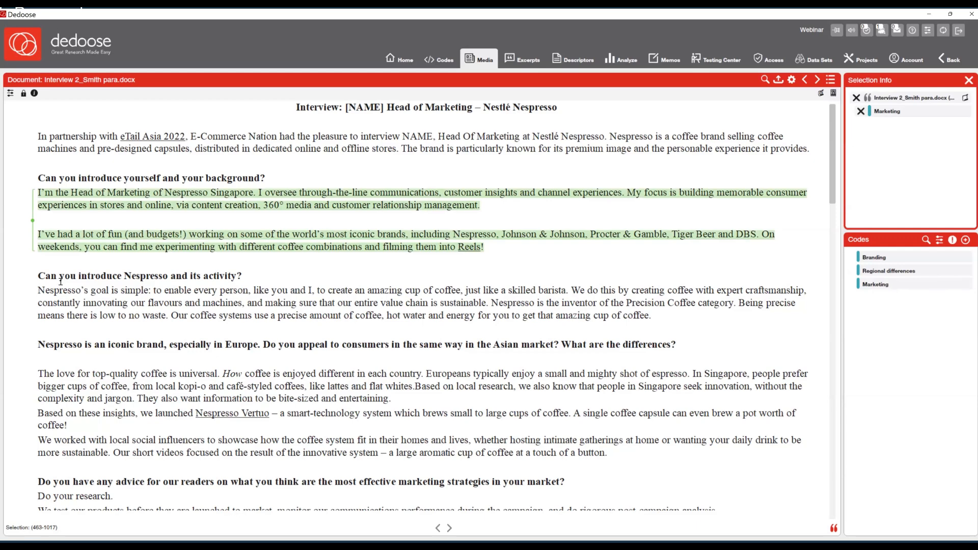
Add the Branding and Regional differences codes to the background excerpt, and remove Regional differences from it.
mouse_move(34, 229)
double_click(876, 258)
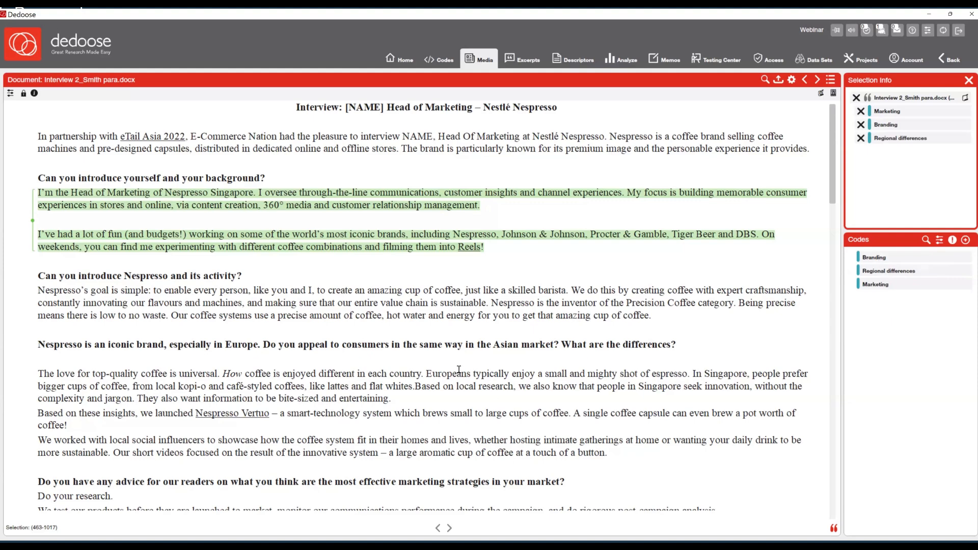
click(860, 139)
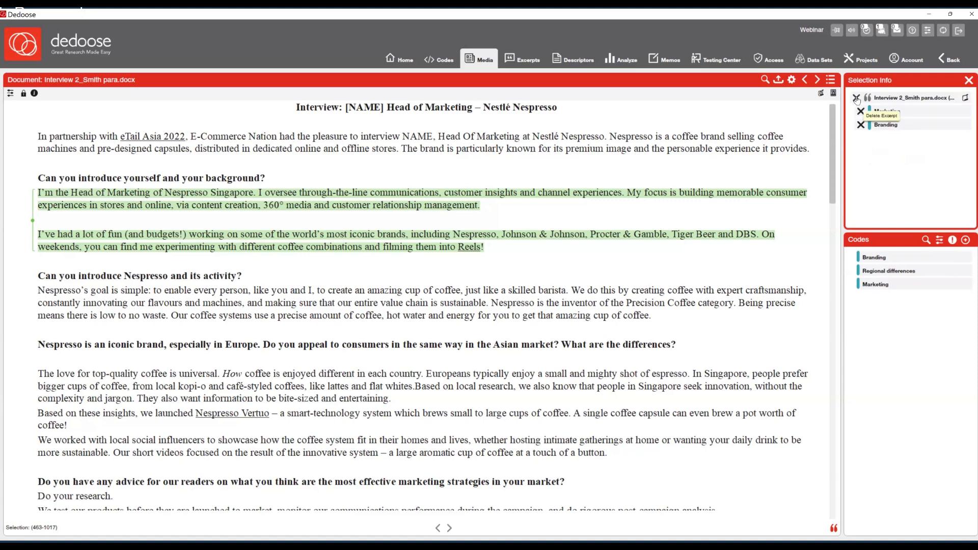
Excerpt the whole answer about Nespresso and its activity, apply the Marketing code to it, and deselect the excerpt.
click(476, 290)
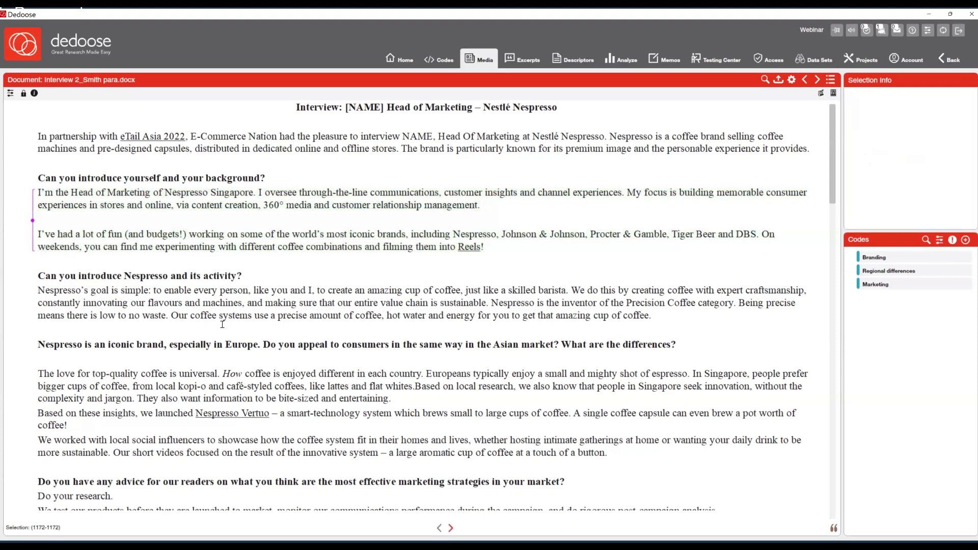
click(39, 290)
drag(76, 289, 686, 318)
drag(876, 284, 652, 326)
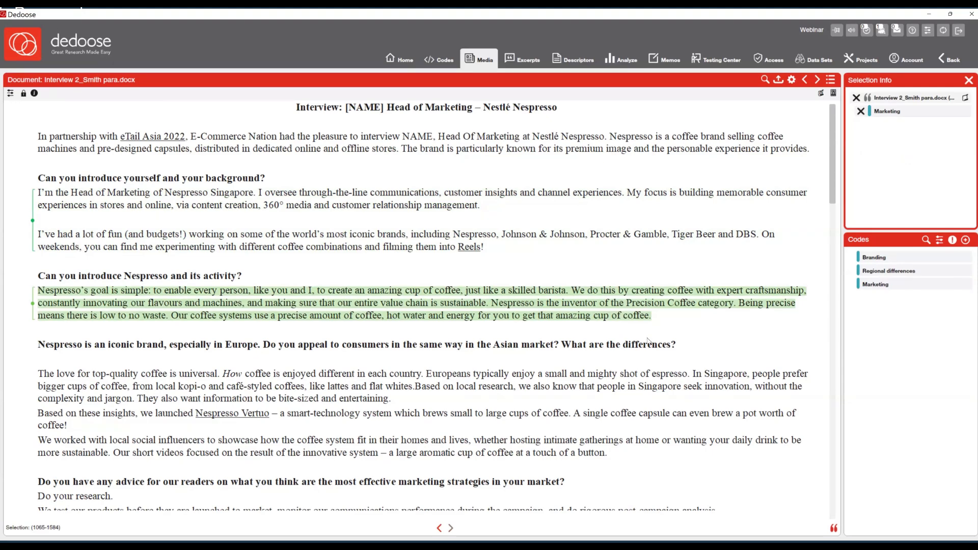
click(648, 341)
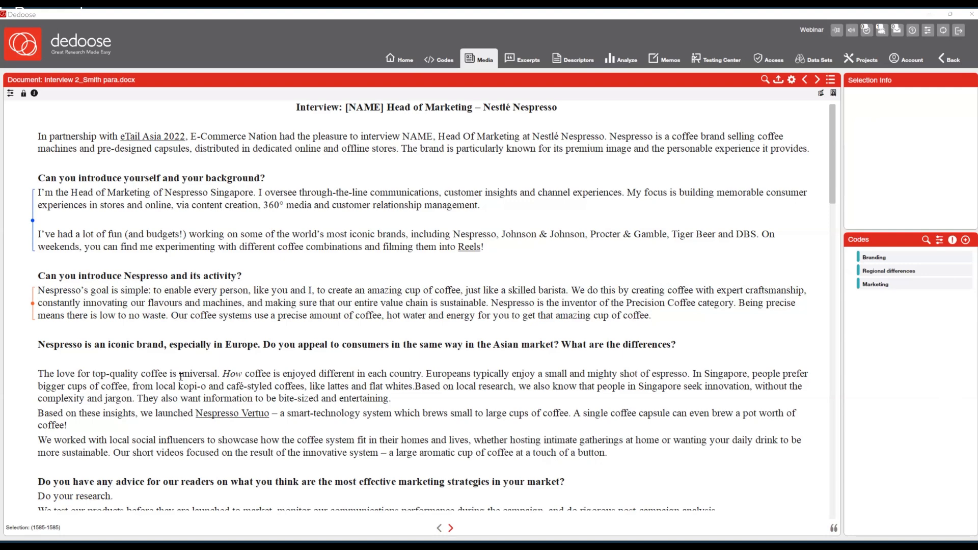
Select the paragraph from "The love for top-quality coffee" to "entertaining." and apply the Marketing code using Quick Code.
click(250, 379)
scroll(223, 367, down, 1)
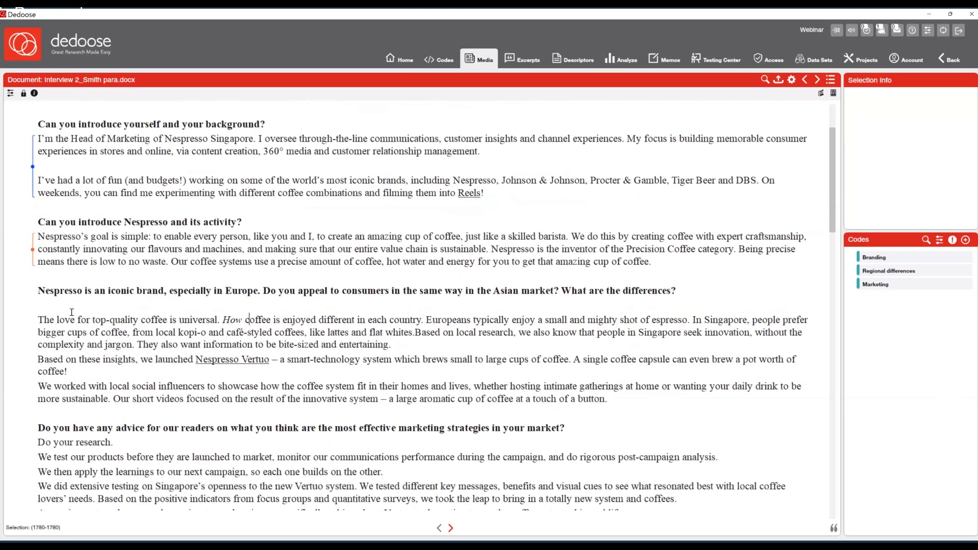
click(40, 319)
drag(41, 319, 249, 319)
drag(392, 345, 392, 345)
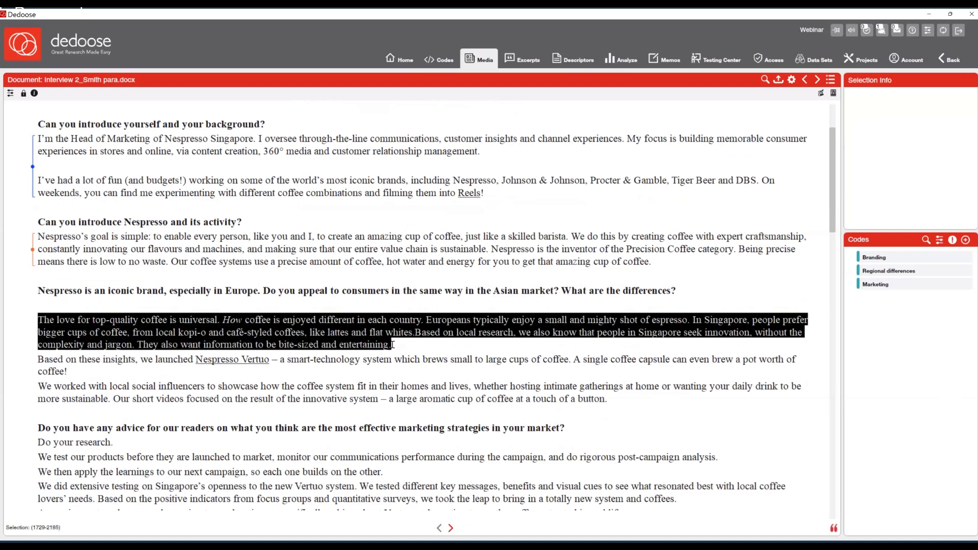
drag(392, 345, 393, 345)
key(q)
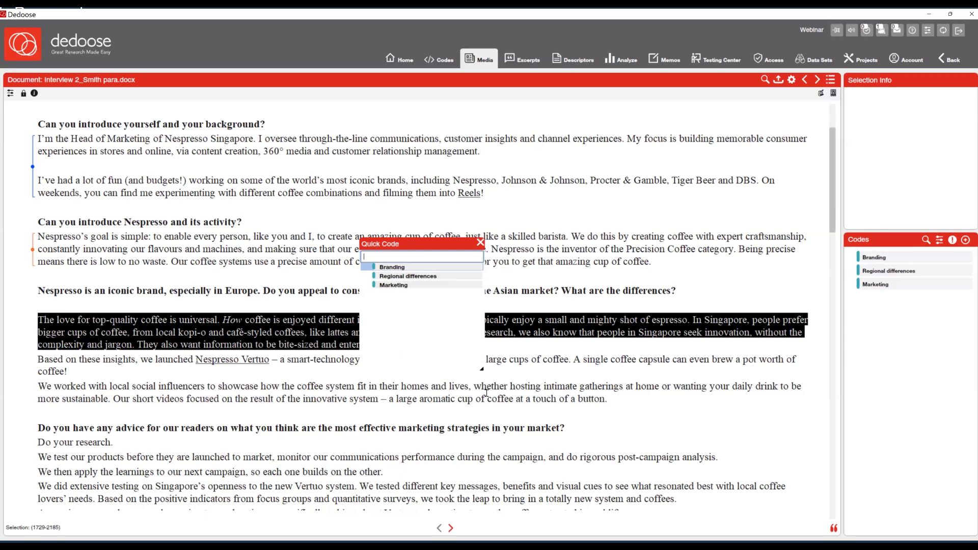
text(marke)
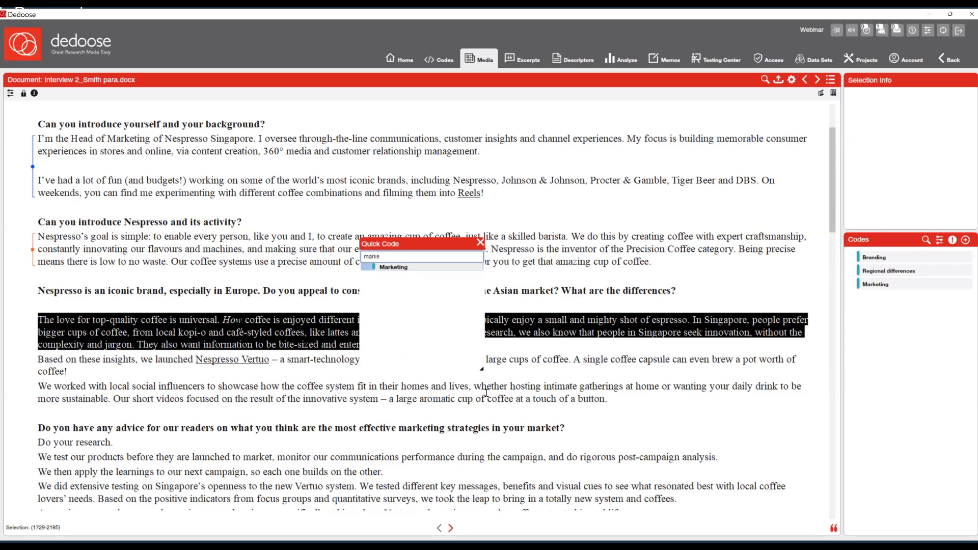
click(402, 267)
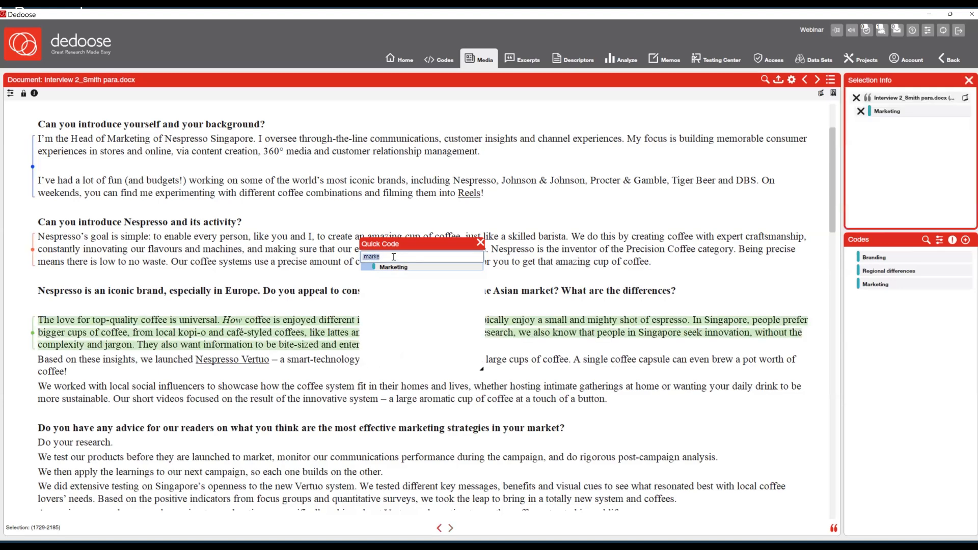
Create an Engagement code with Quick Code, apply it to the "The love for top-quality coffee" excerpt, and deselect the excerpt.
key(BackSpace)
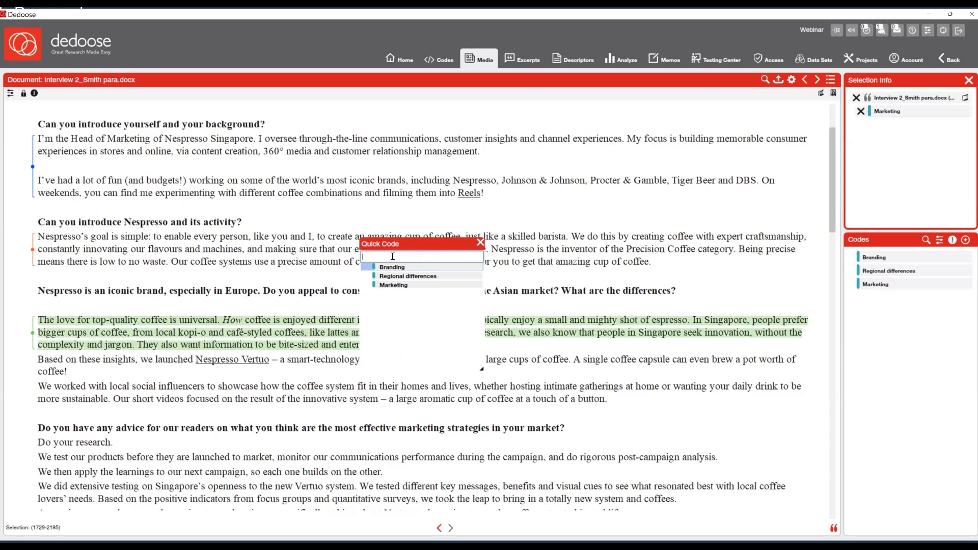
text(Engageme)
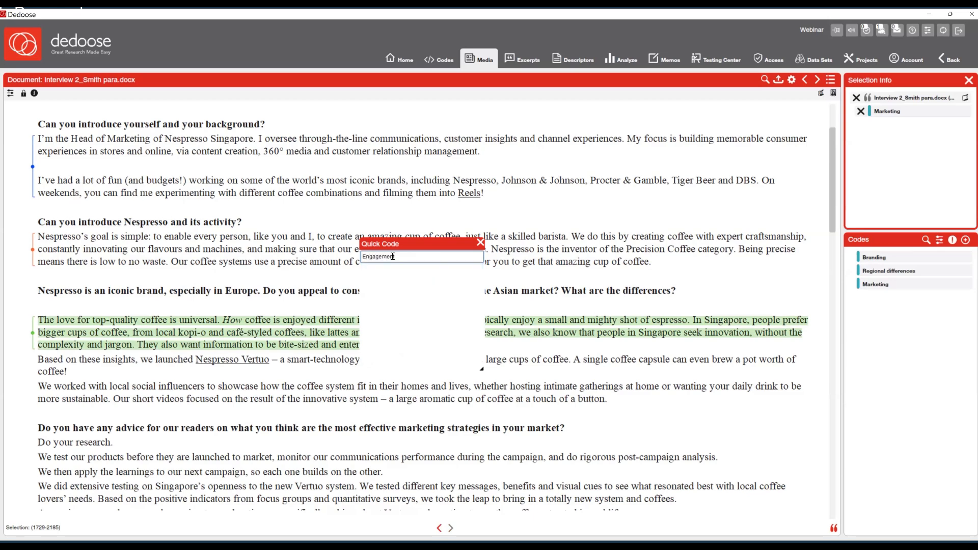
text(nt)
key(Return)
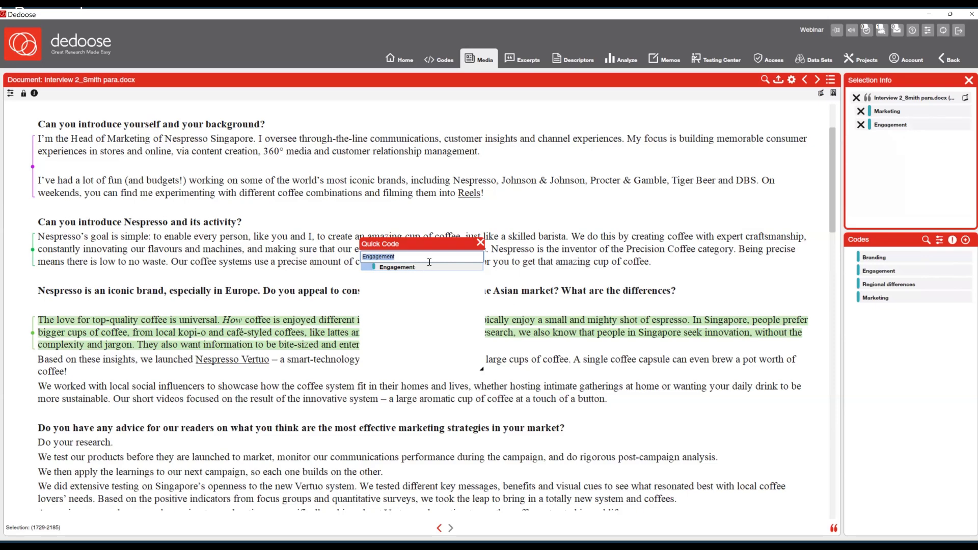
key(BackSpace)
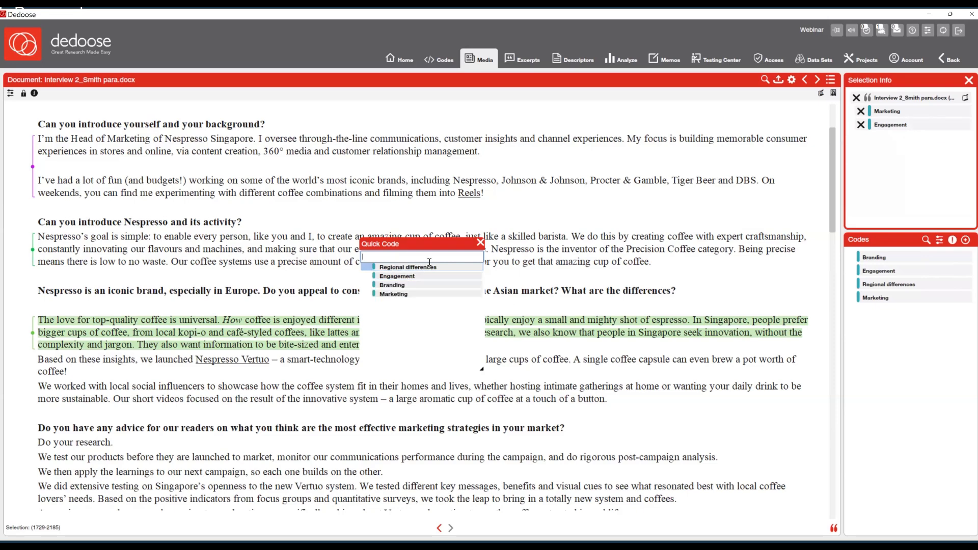
click(481, 245)
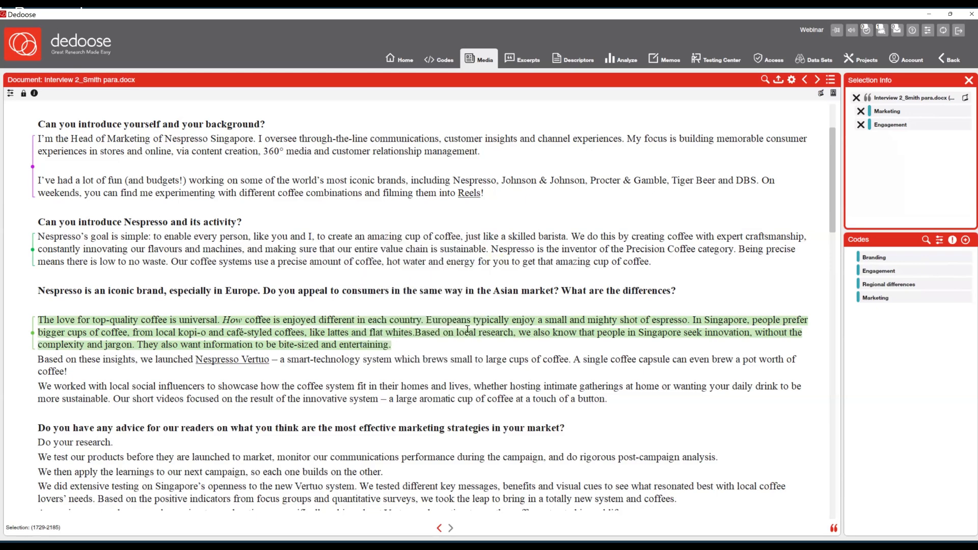
click(587, 380)
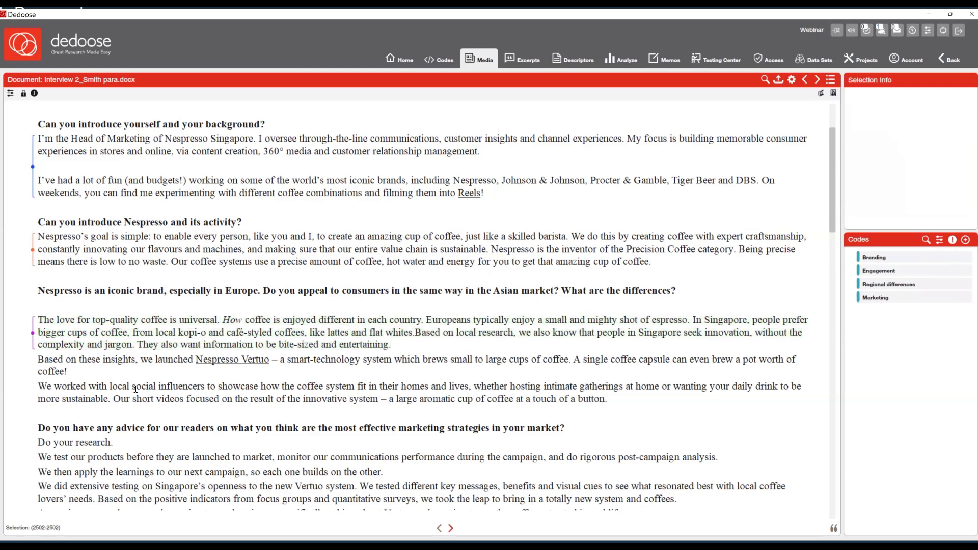
Select the paragraph starting "We worked with local social influencers" and apply a new Research code to it using Quick Code.
drag(41, 386, 515, 399)
drag(614, 401, 615, 401)
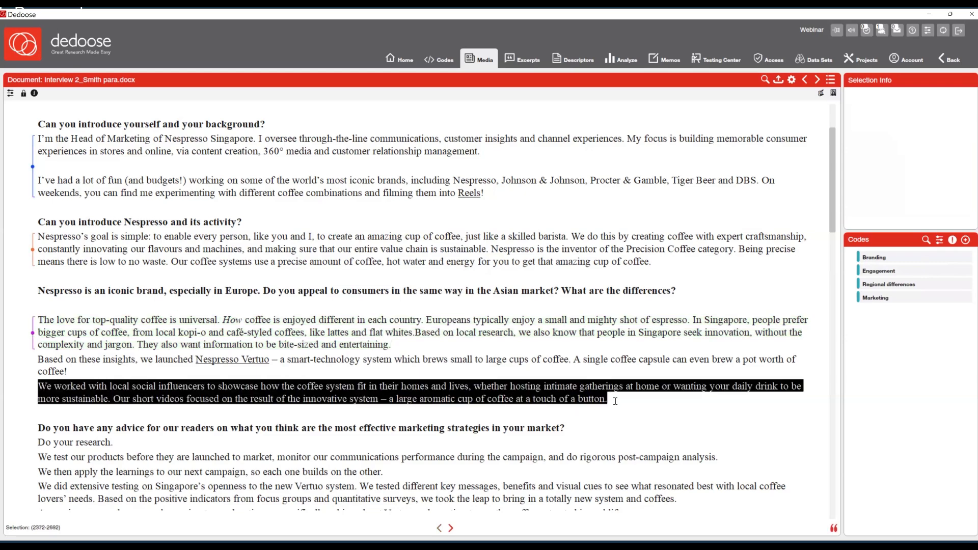
key(space)
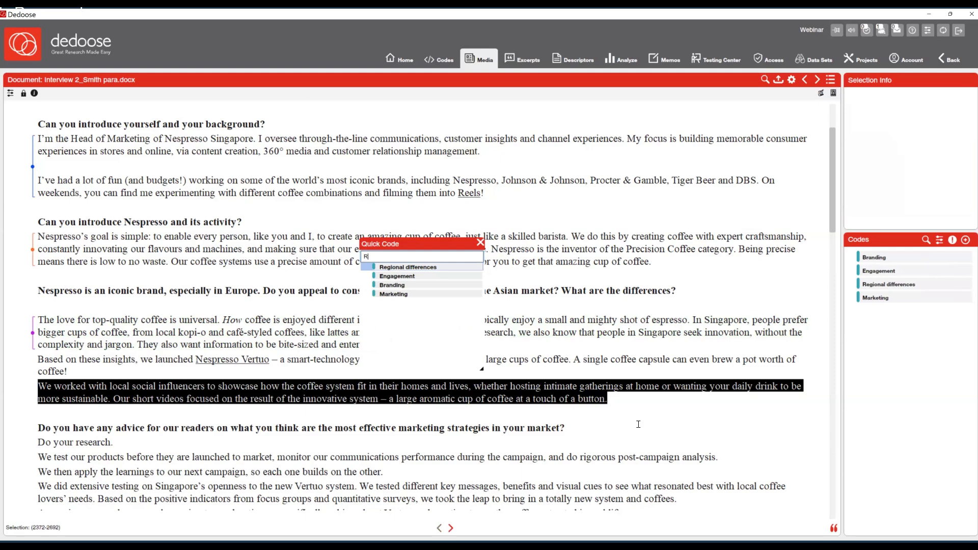
text(Research)
key(Return)
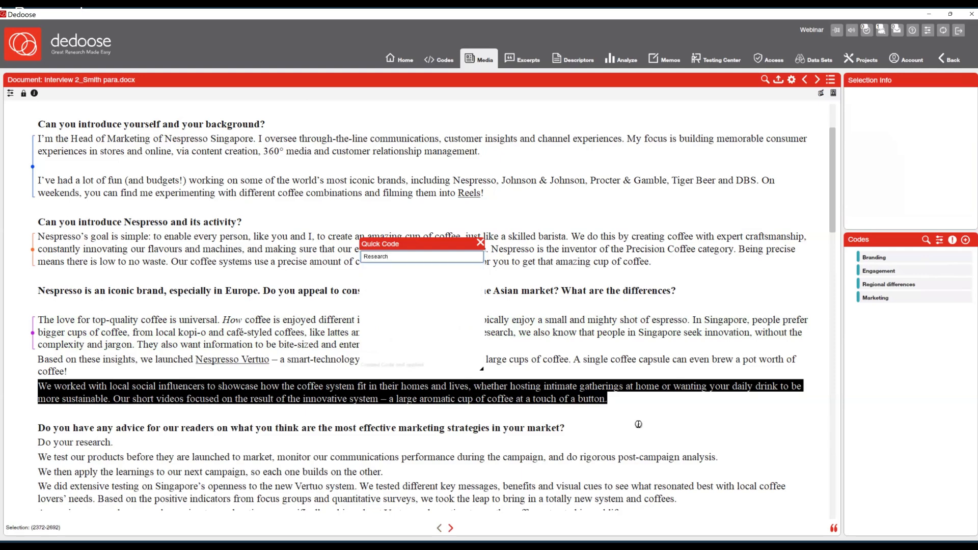
Add a new Quantitative code to the social influencers excerpt using Quick Code, and deselect the excerpt.
double_click(396, 254)
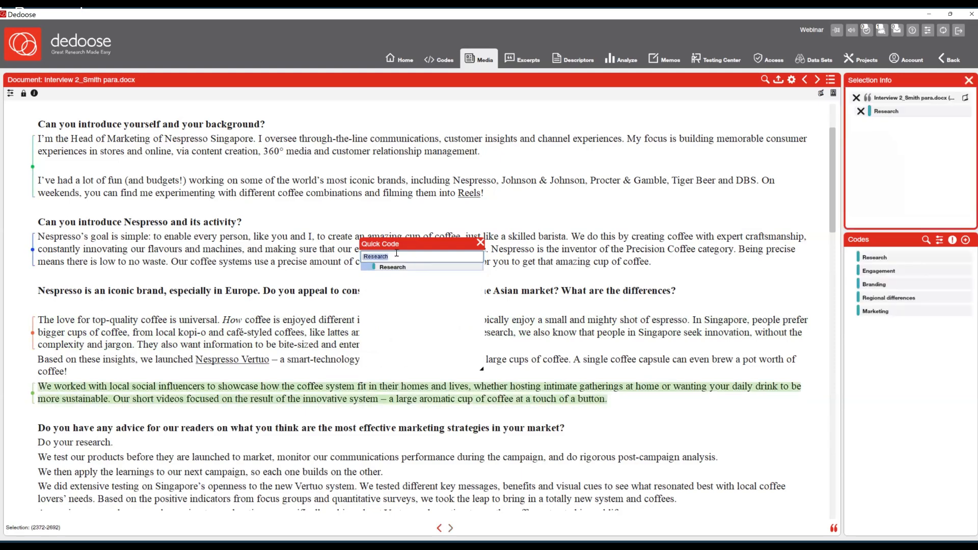
text(Quantitative)
key(Return)
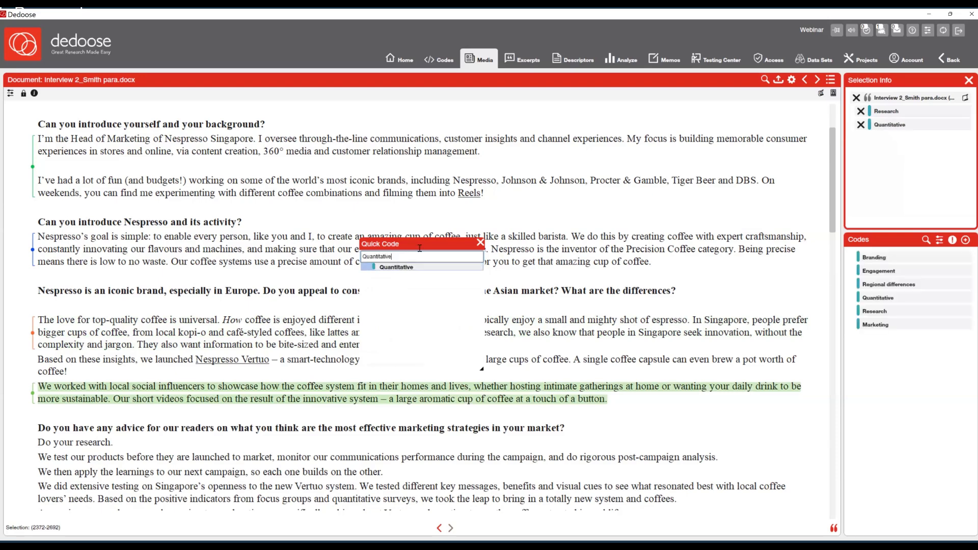
click(480, 243)
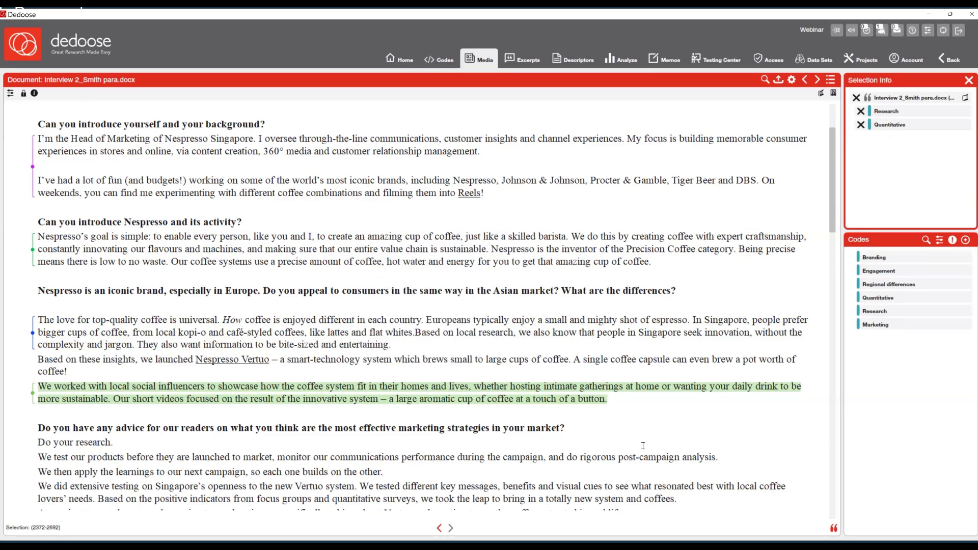
click(632, 421)
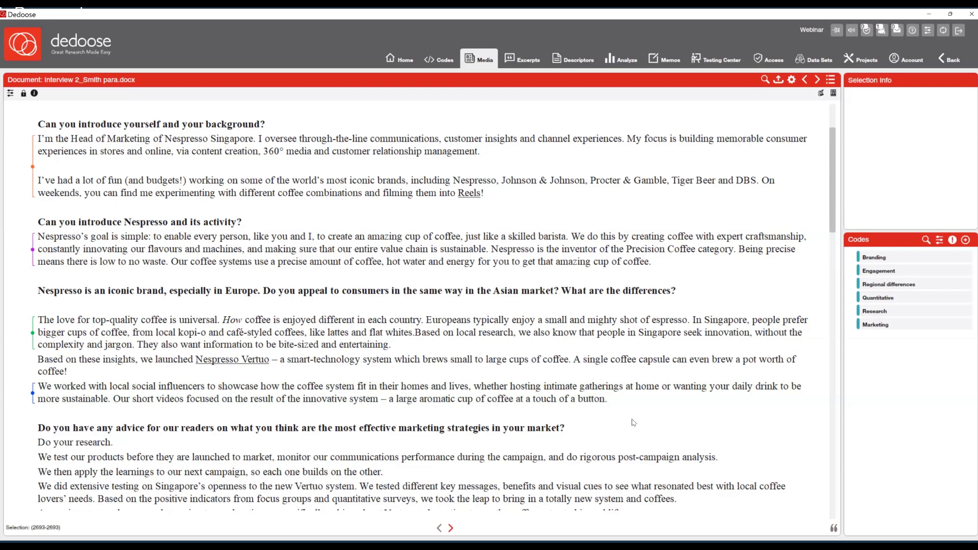
Edit the Research code to give it the description "client research".
mouse_move(926, 316)
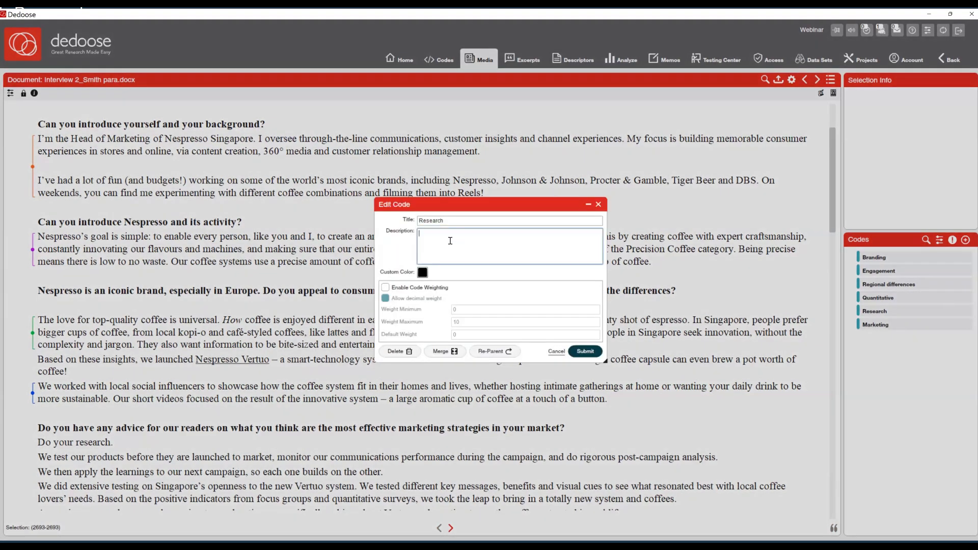
text(client research)
click(586, 352)
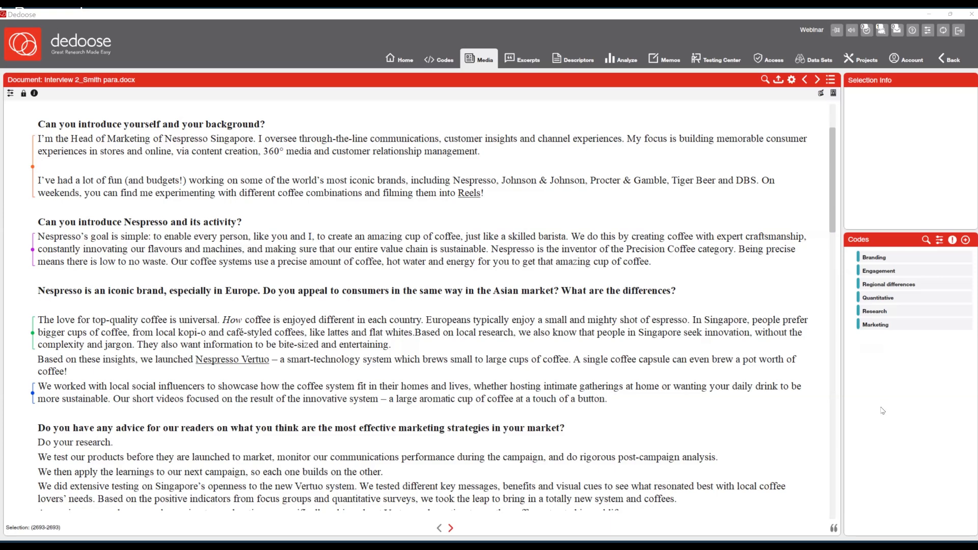
Create an uncoded excerpt from the introductory paragraph starting "In partnership with eTail Asia 2022", and deselect it.
click(407, 427)
scroll(321, 409, down, 2)
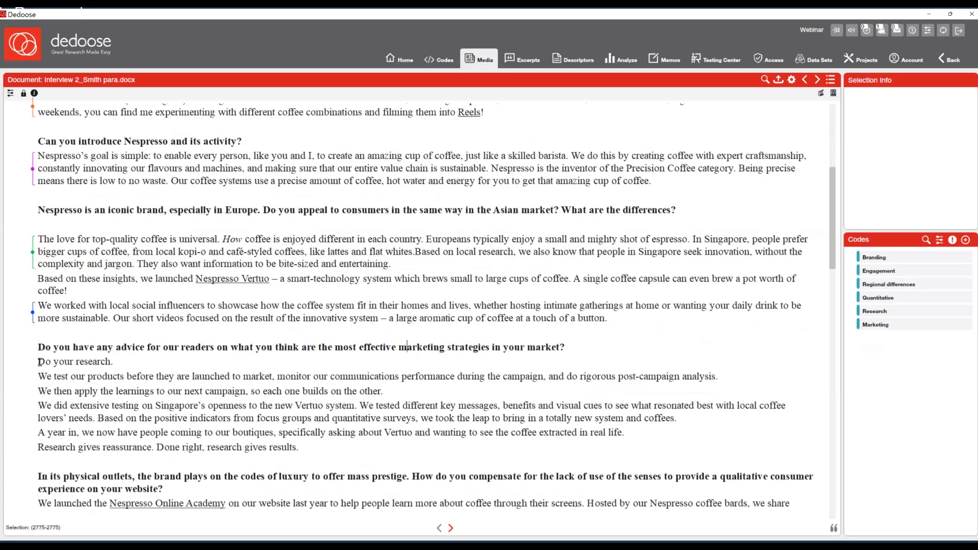
scroll(42, 365, up, 3)
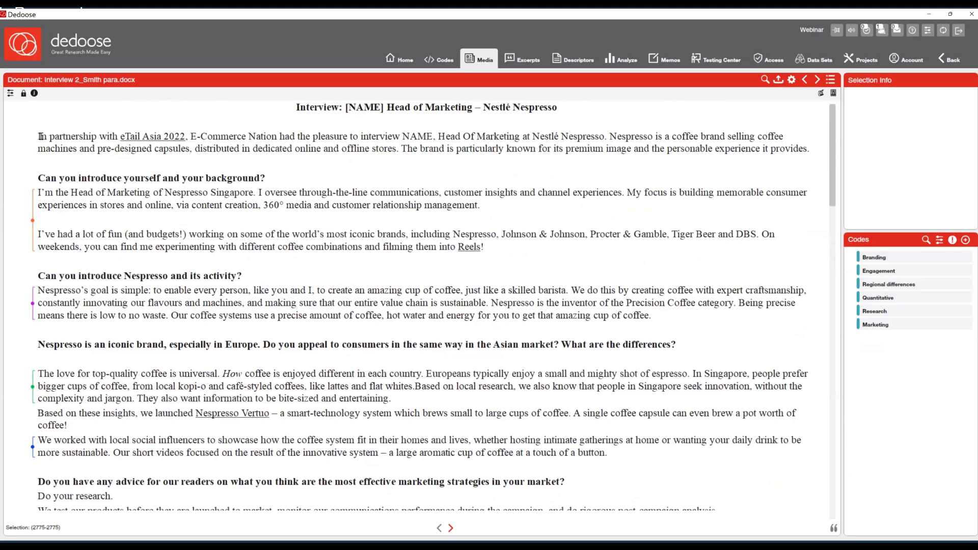
drag(38, 136, 808, 148)
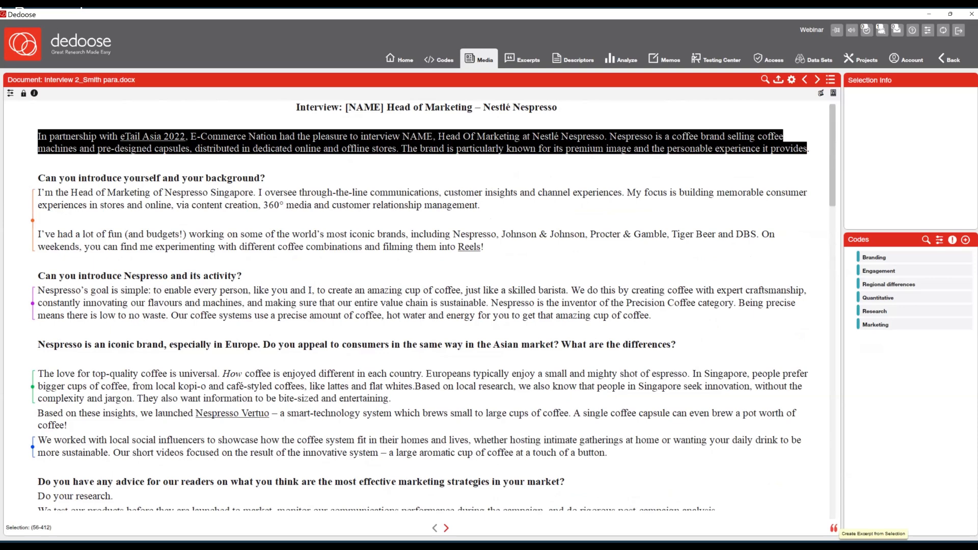
click(833, 527)
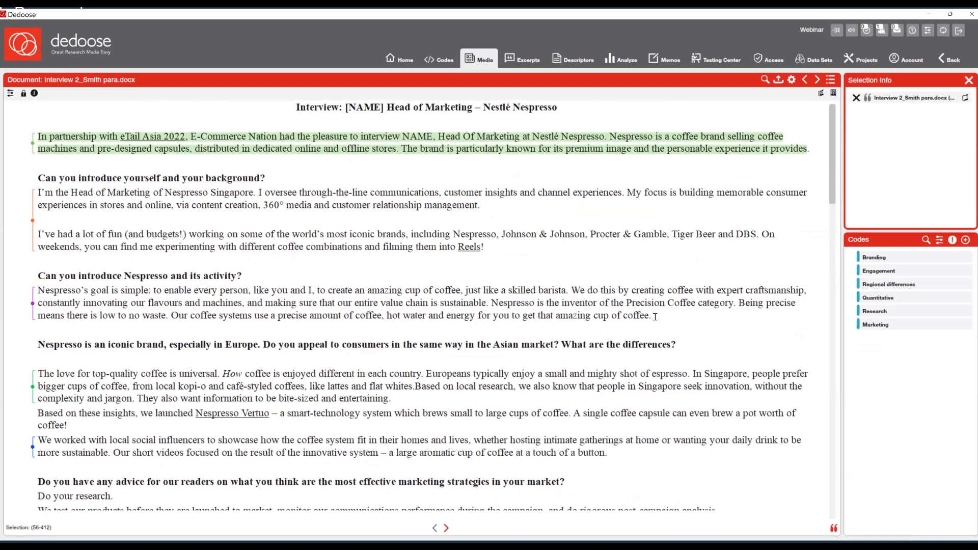
click(694, 389)
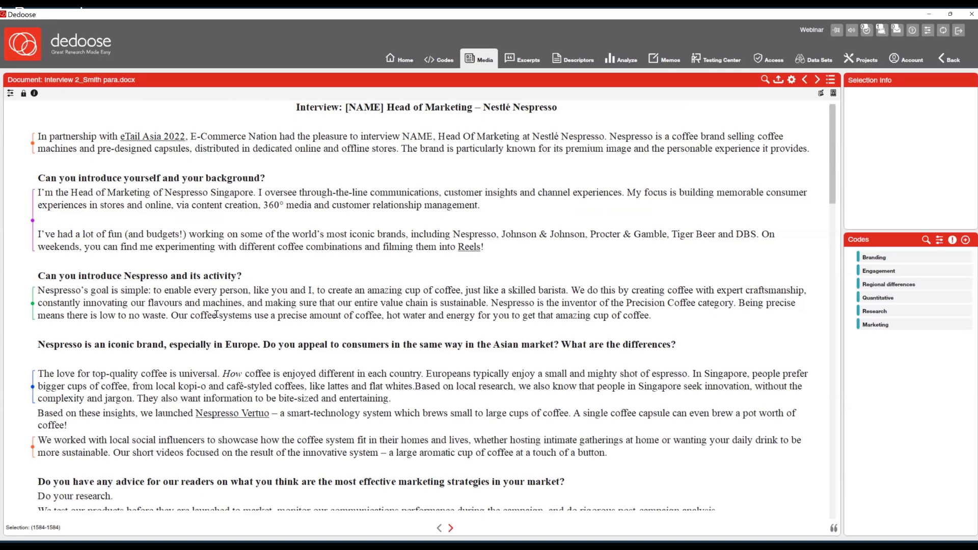
Reselect the introductory paragraph's excerpt, apply the Branding and Research codes to it, and deselect it.
mouse_move(33, 149)
mouse_move(33, 154)
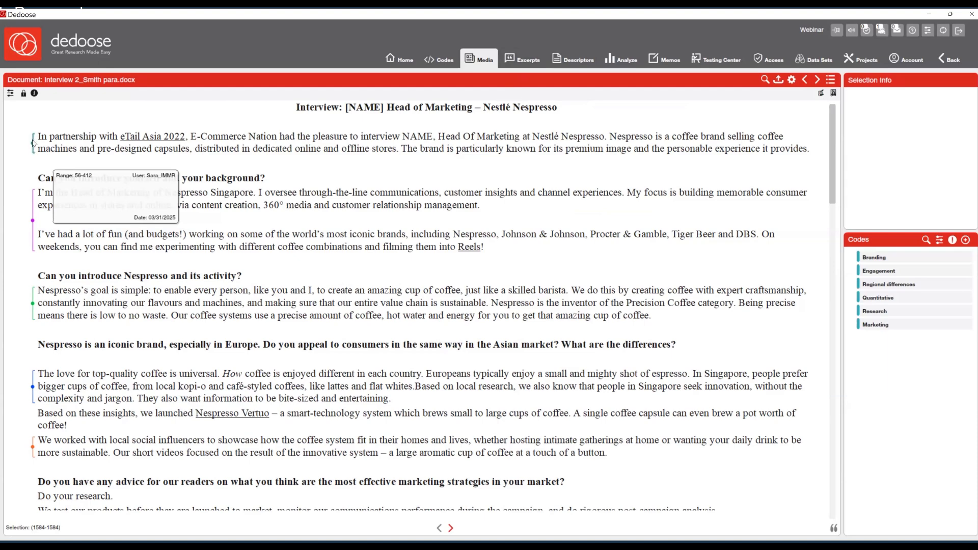
click(34, 145)
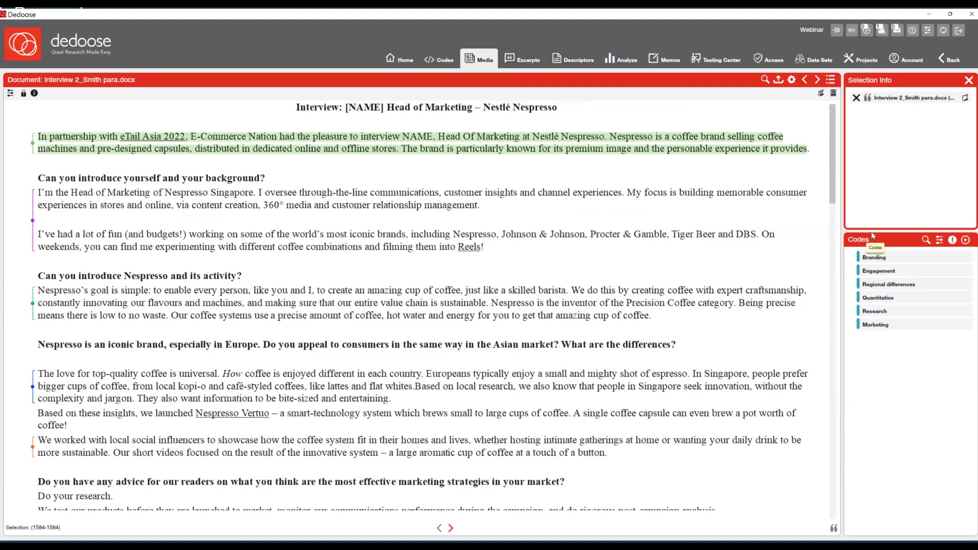
double_click(880, 258)
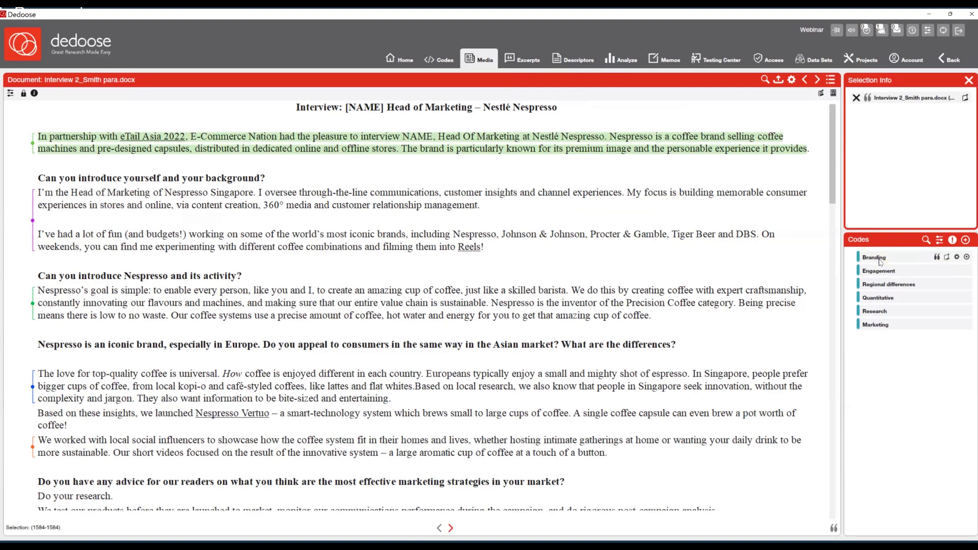
double_click(883, 312)
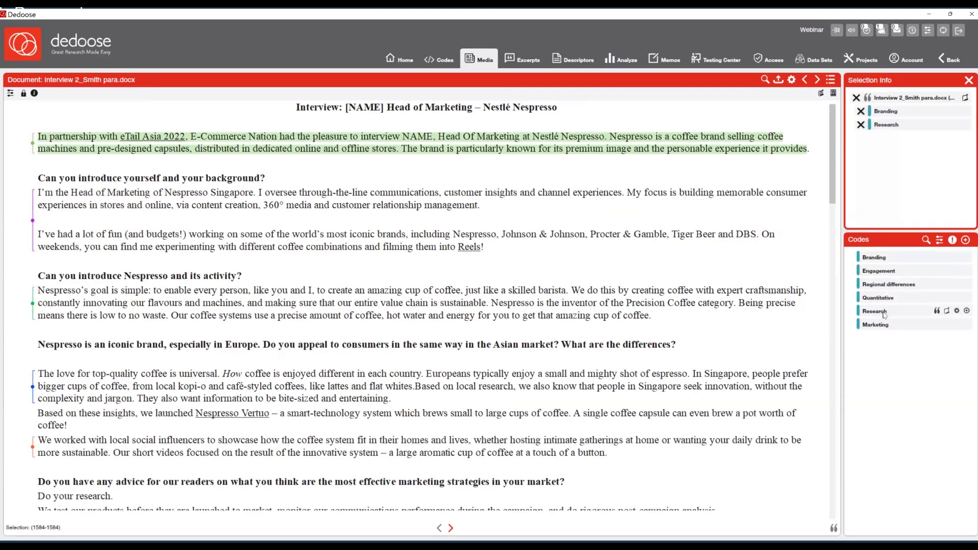
click(594, 327)
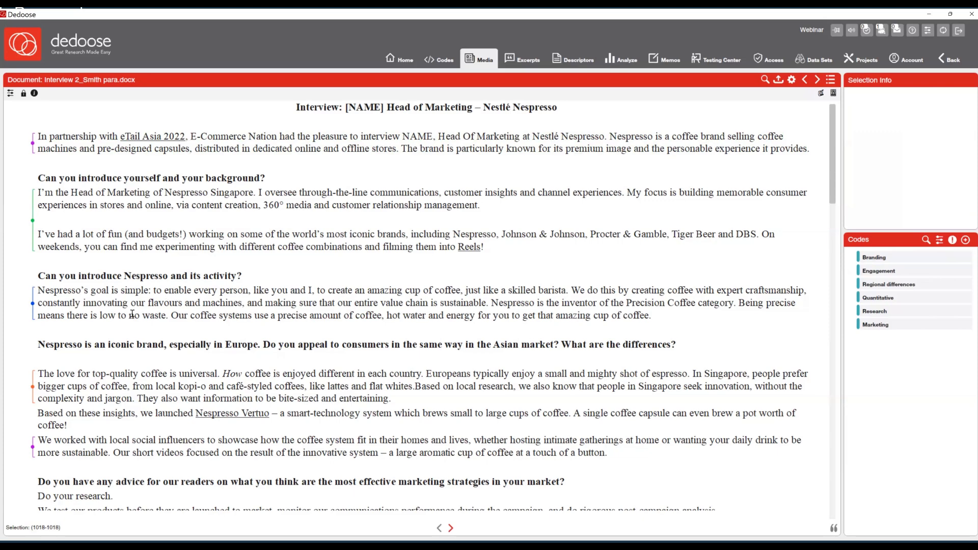
Extend the end of the "The love for top-quality coffee" excerpt to "a pot worth of coffee!" and deselect it.
mouse_move(33, 395)
click(32, 390)
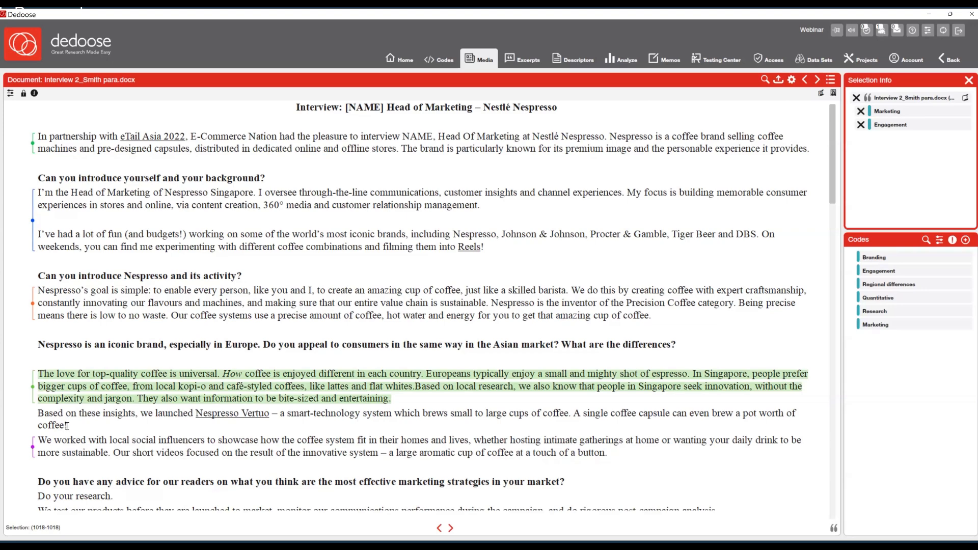
right_click(66, 427)
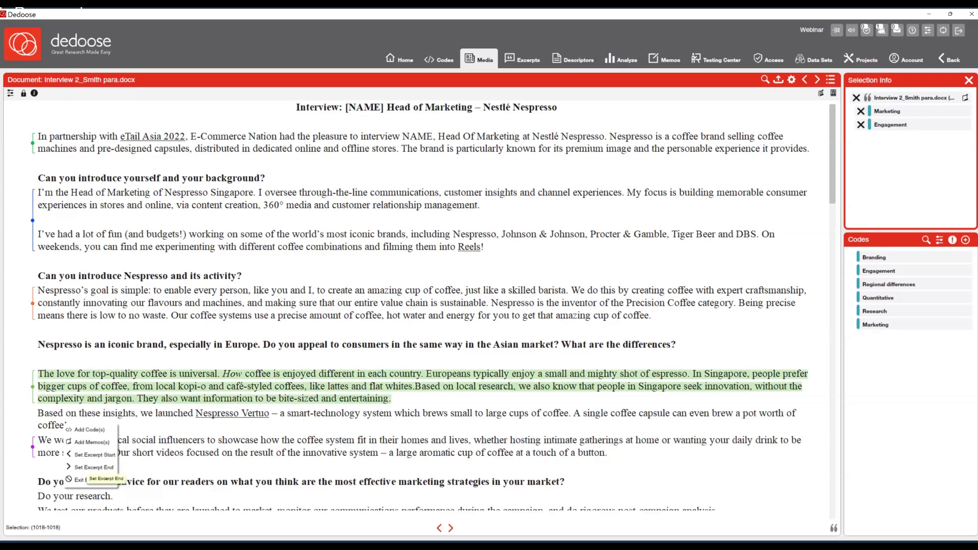
click(94, 468)
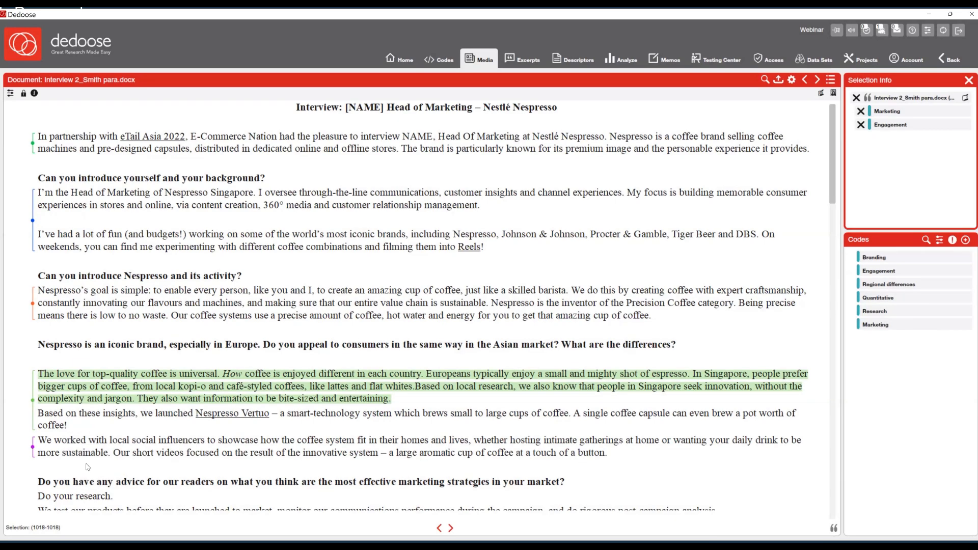
mouse_move(35, 432)
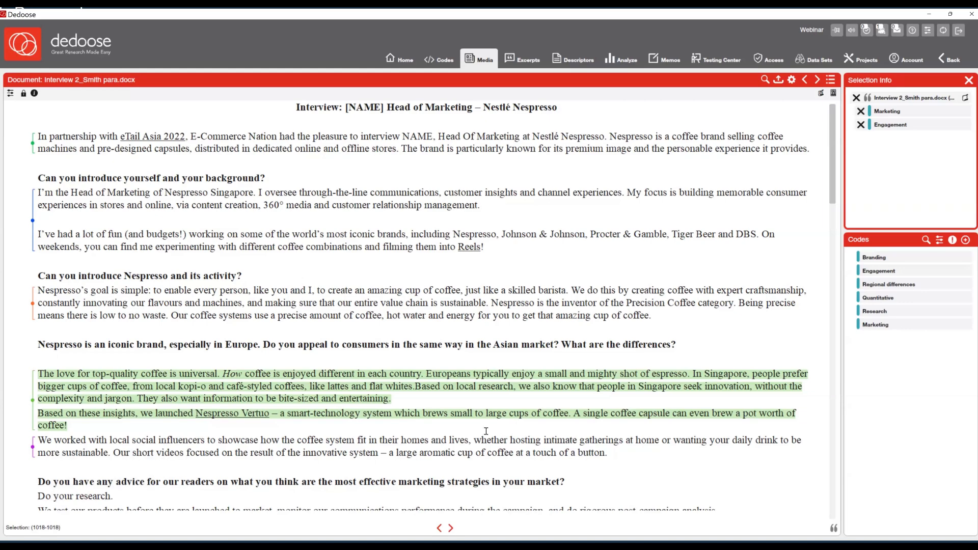
click(454, 431)
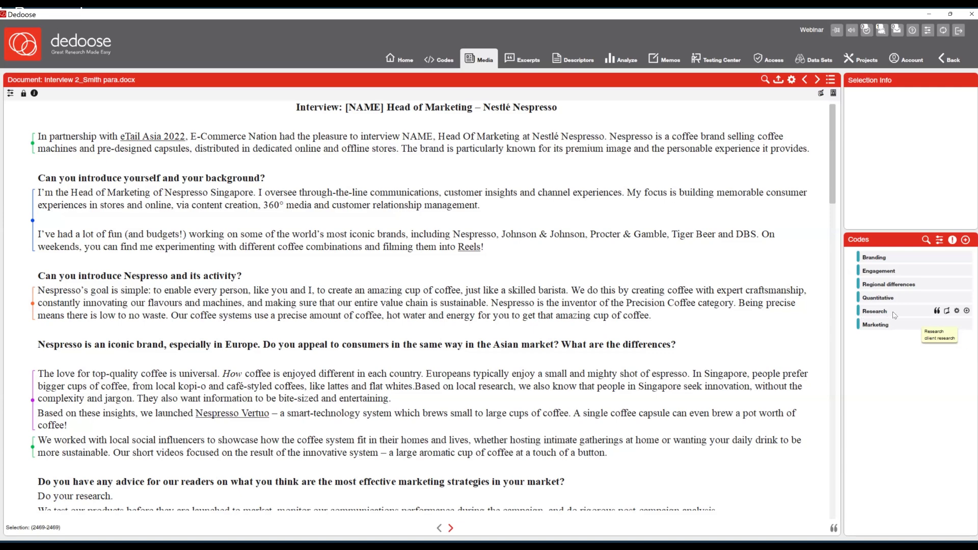
Add a child code Qualitative with description "xxxxx" under Research, and make the Quantitative code a child of Research too.
click(967, 312)
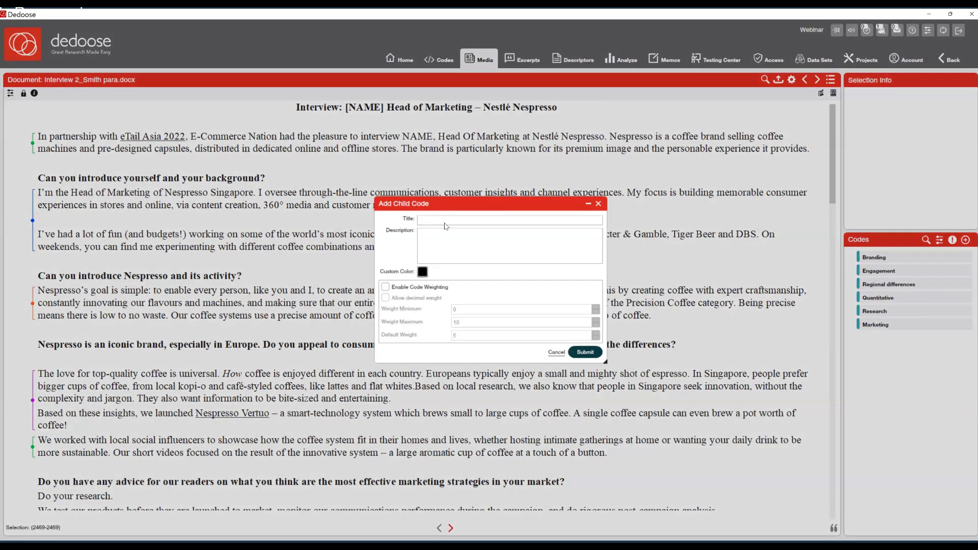
text(Quali)
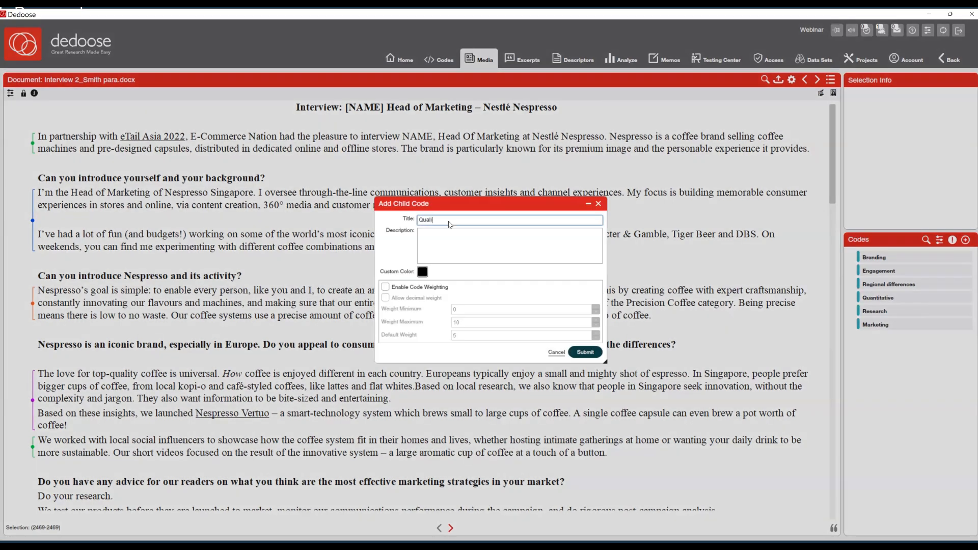
text(tative)
click(452, 246)
text(xxxxx)
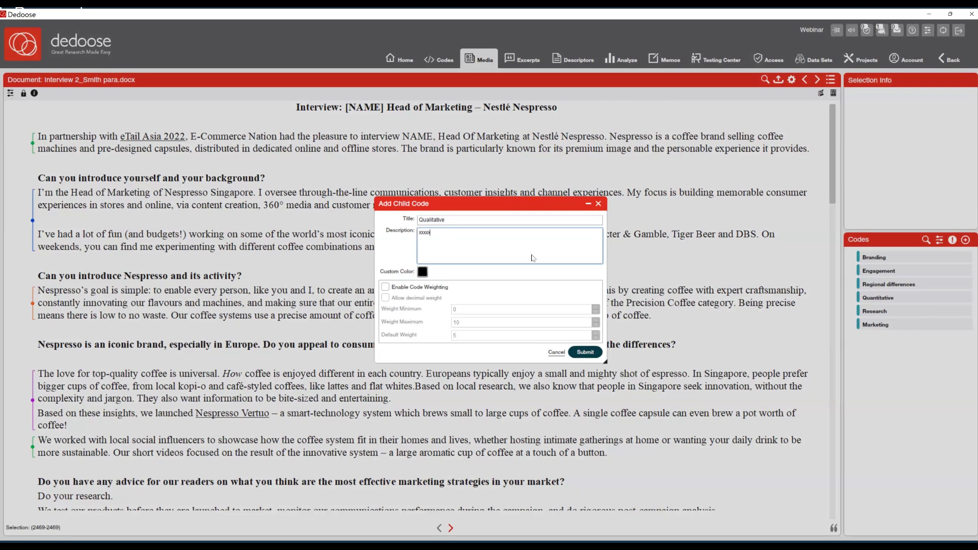
click(586, 352)
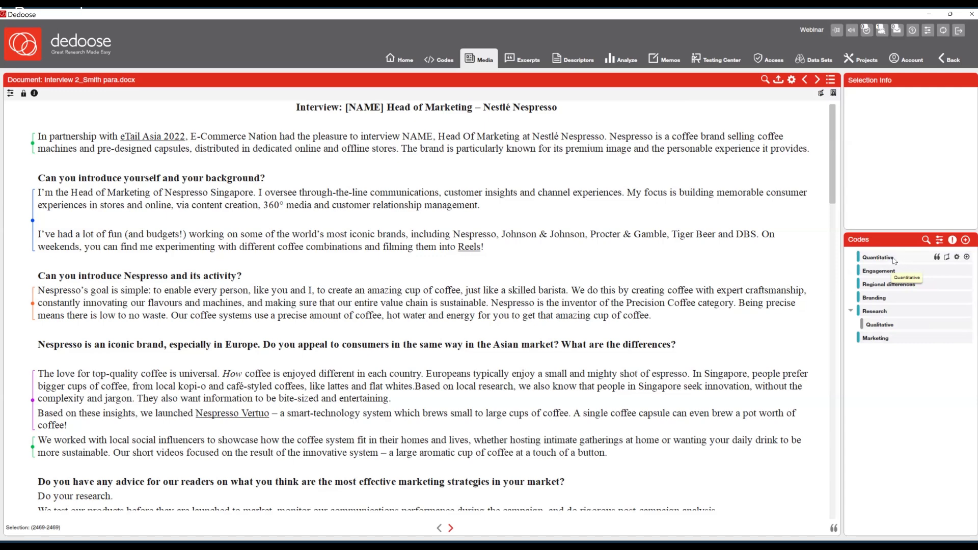
drag(890, 257, 898, 313)
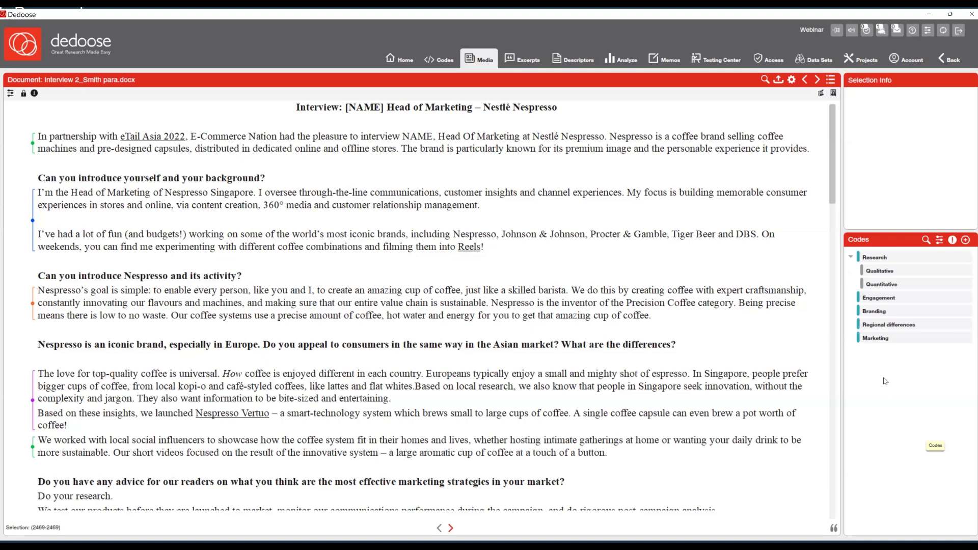
Review the re-parent and merge options for the Quantitative code without applying either.
mouse_move(937, 289)
click(956, 285)
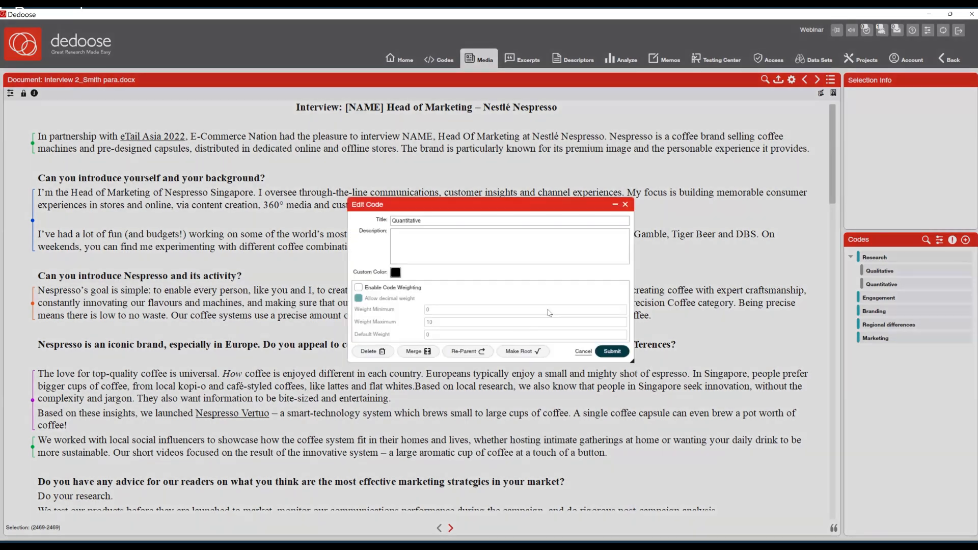
click(461, 355)
click(463, 353)
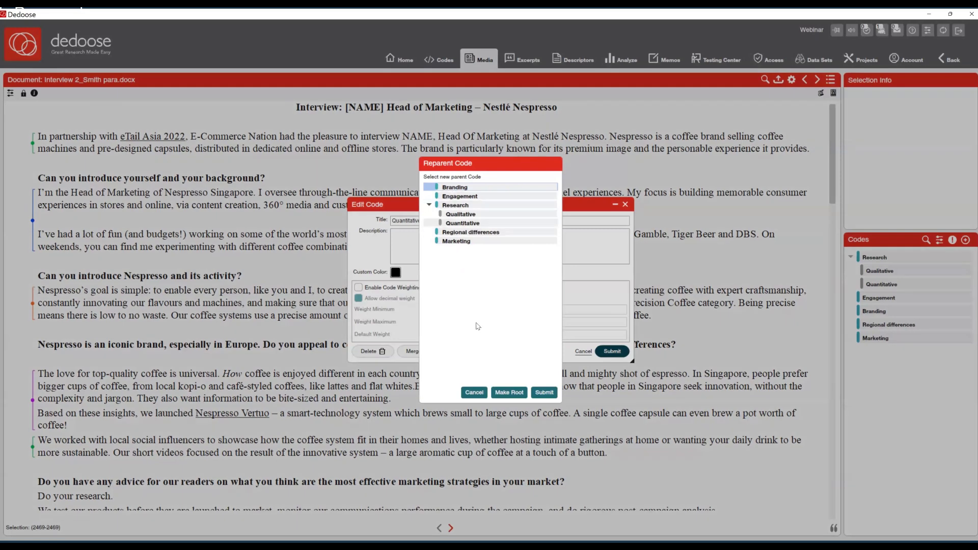
click(473, 392)
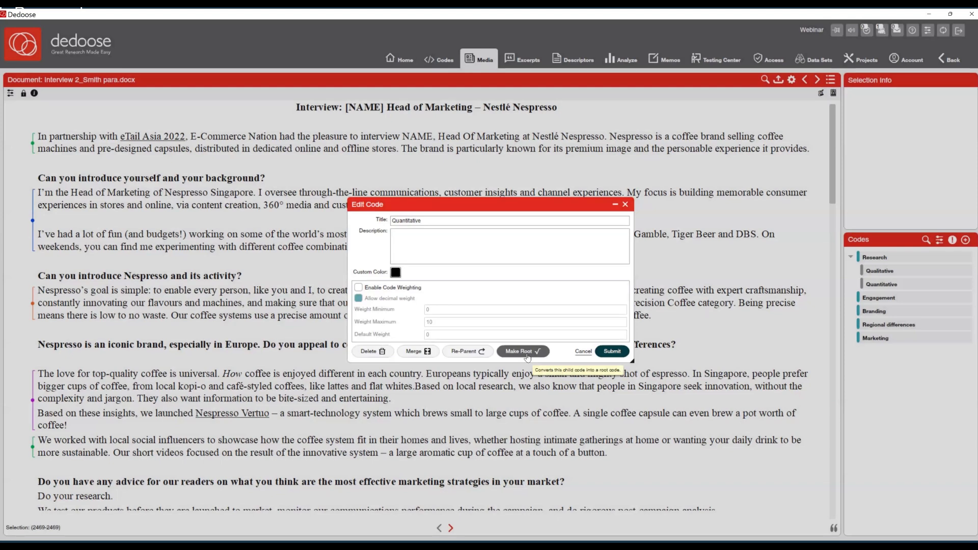
click(417, 355)
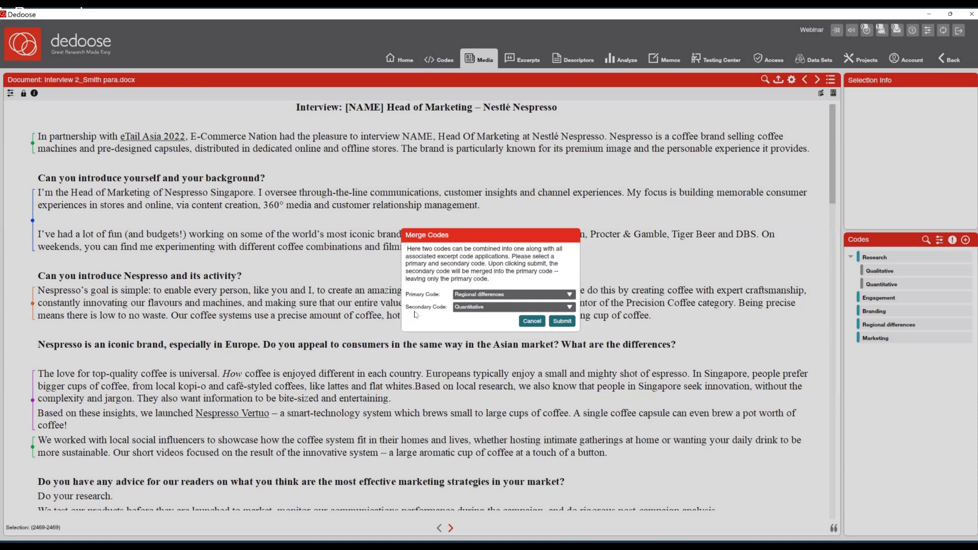
click(531, 321)
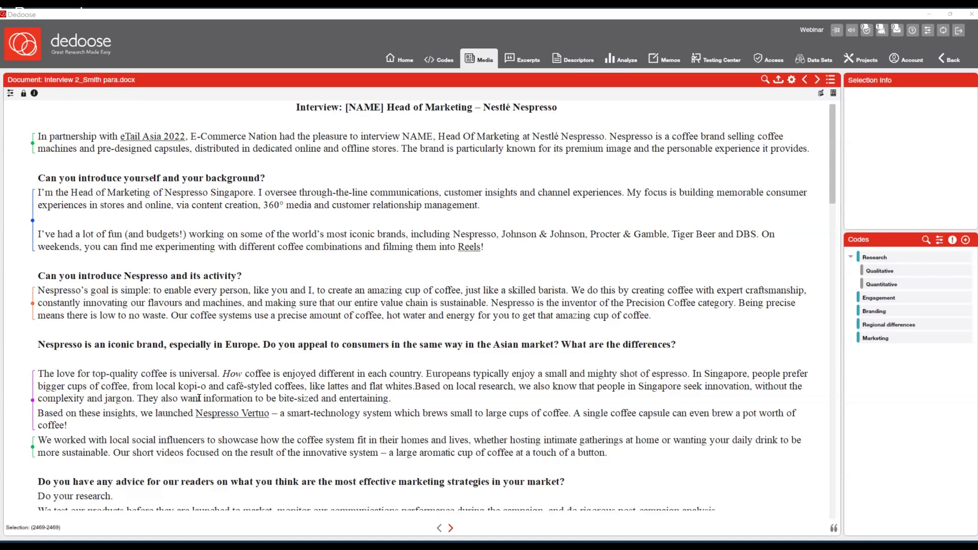
Start a new memo on the self-introduction excerpt, titled "Branding questions", with the text "log your thoughts here...".
mouse_move(33, 227)
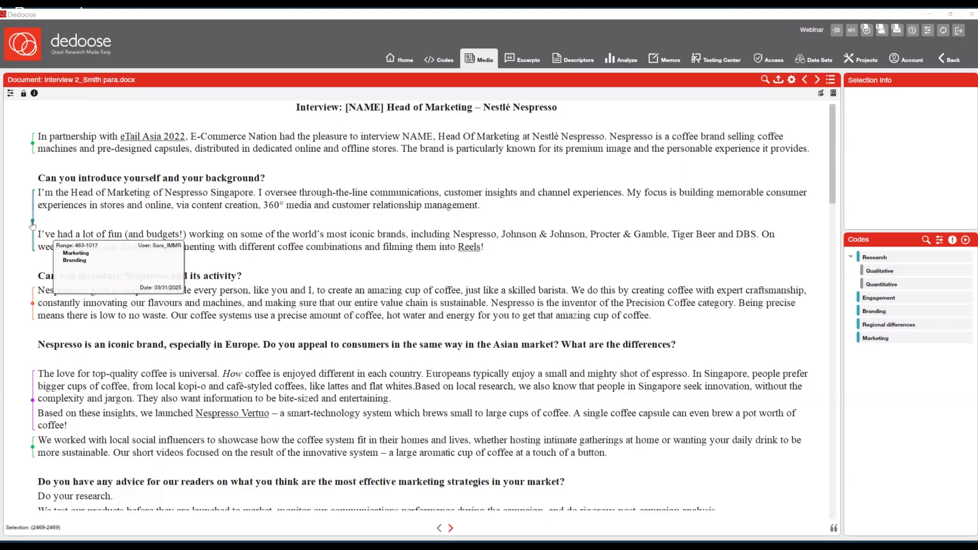
click(32, 224)
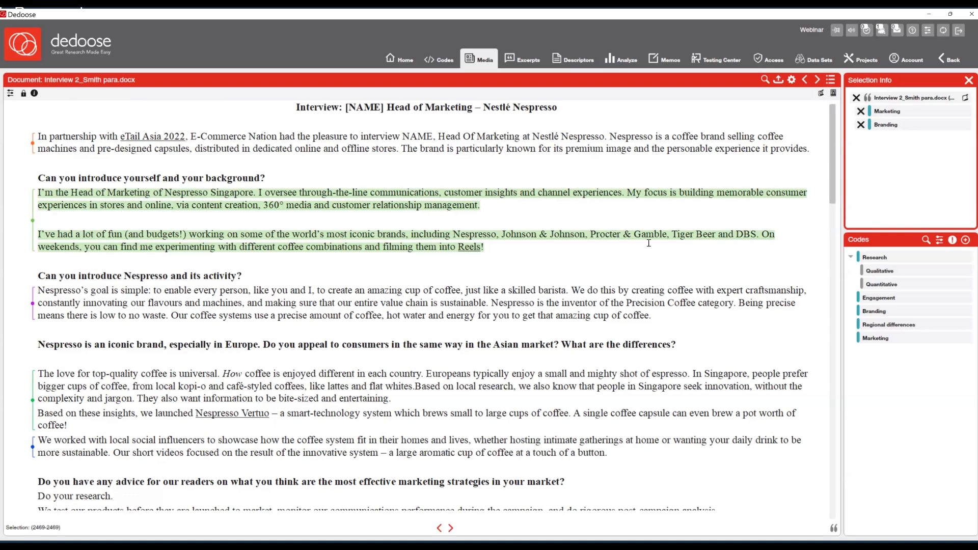
click(964, 100)
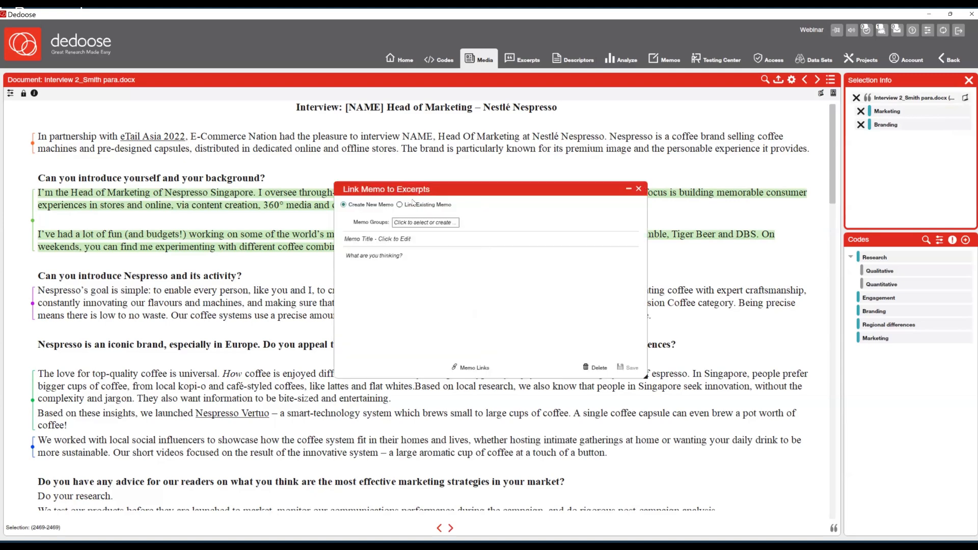
click(368, 241)
text(Branding questions)
key(Tab)
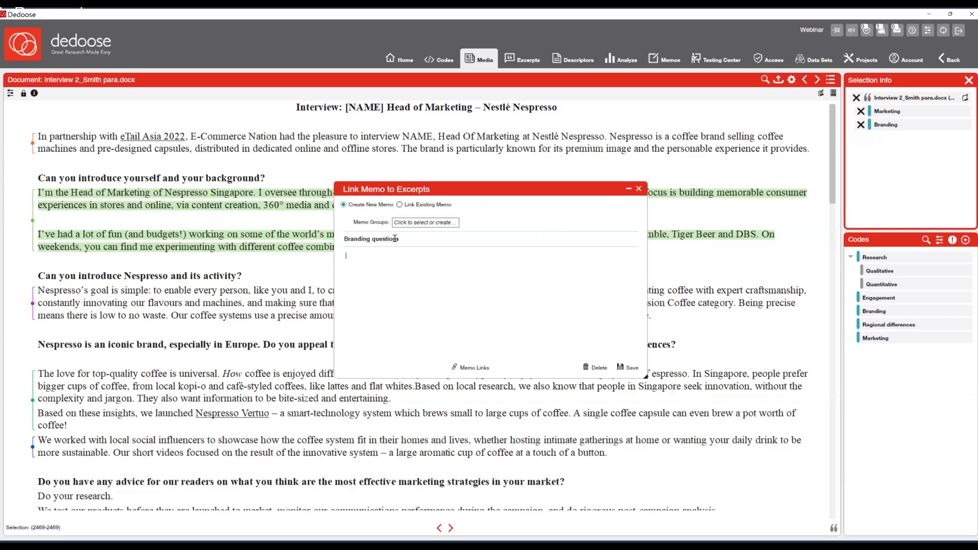
text(olog your thoughts here...)
Assign the memo to the Code development and Questions groups, save it and close the memo window.
click(413, 222)
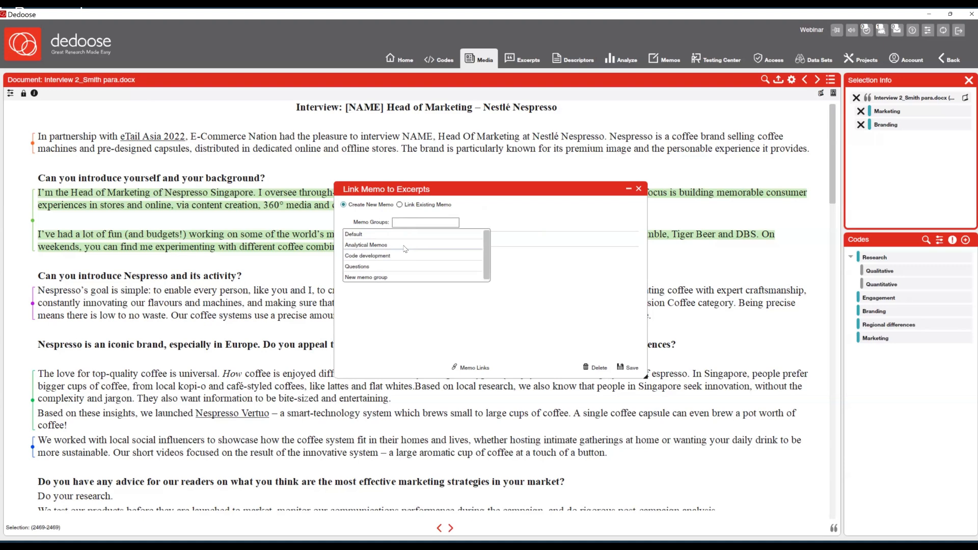
click(378, 257)
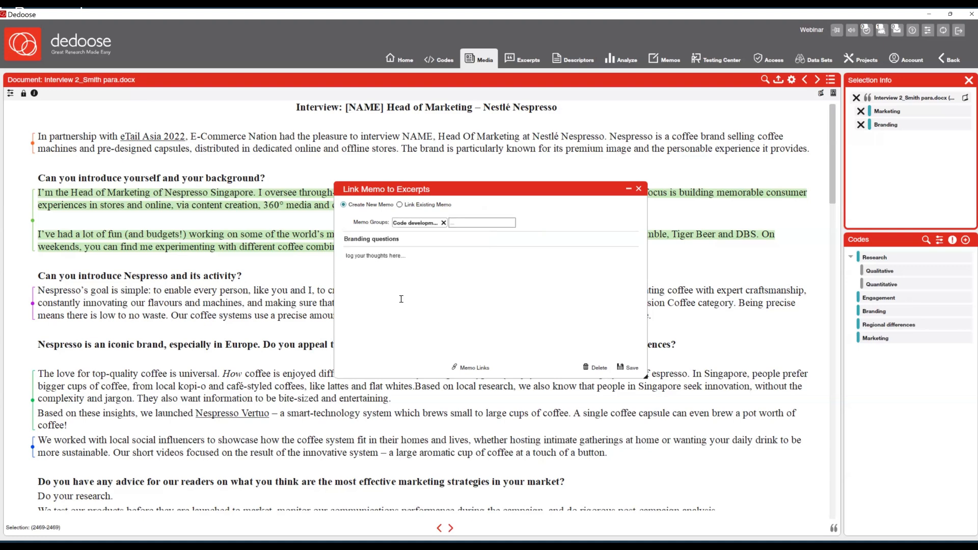
click(467, 223)
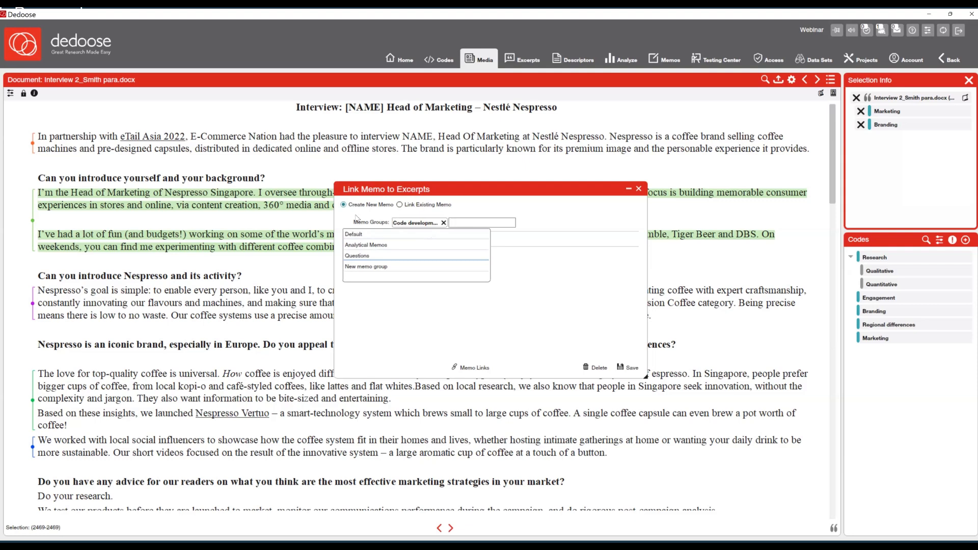
click(480, 223)
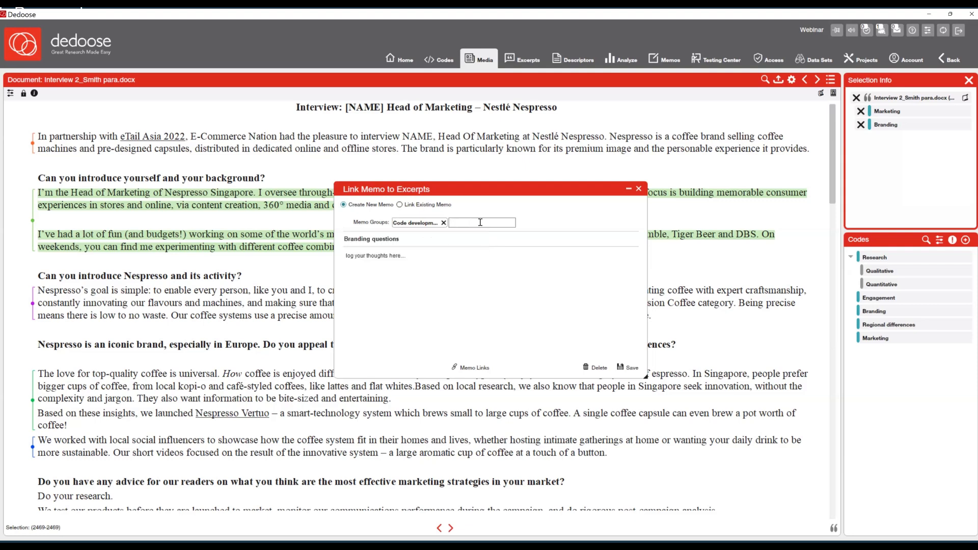
text(Questions)
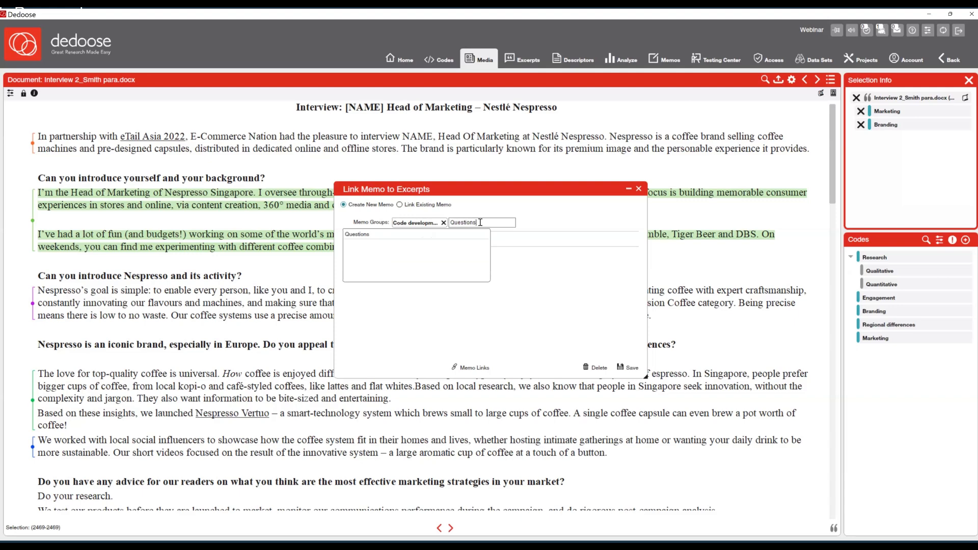
click(357, 235)
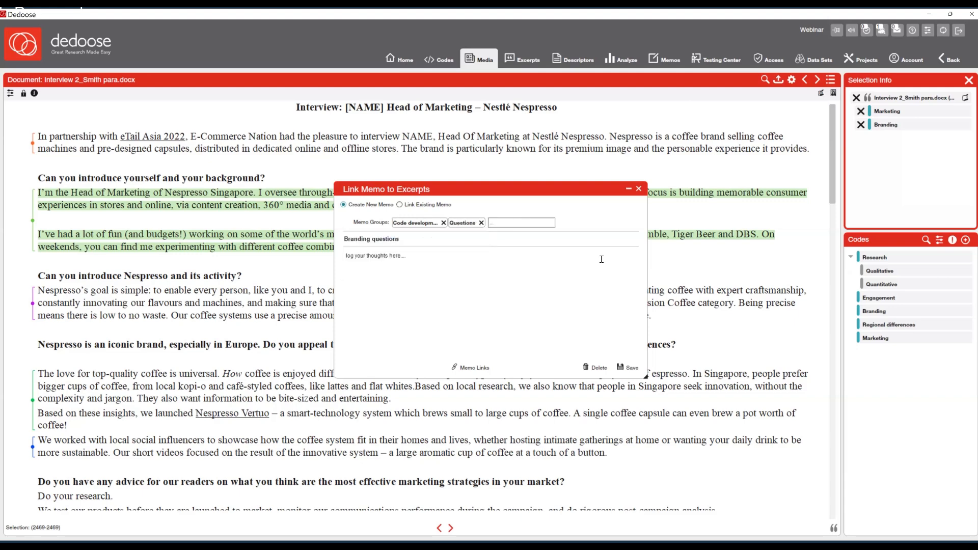
click(629, 368)
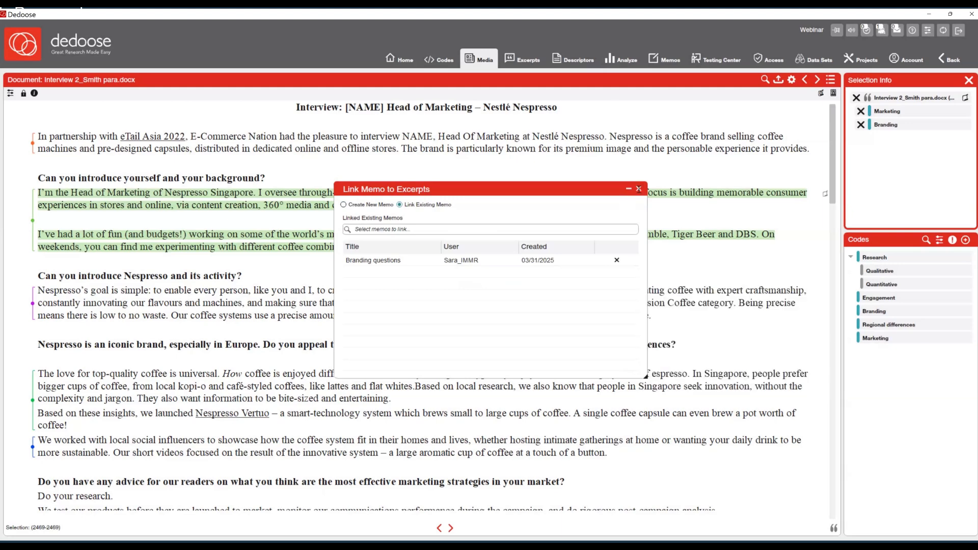
click(638, 189)
Deselect the excerpt, view its linked memo from the document margin and close the memo.
click(686, 379)
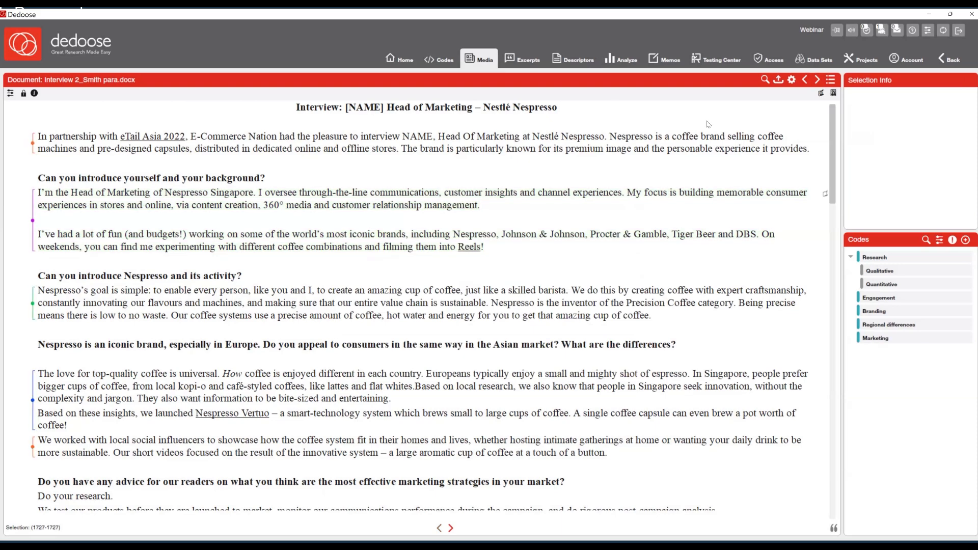
click(824, 197)
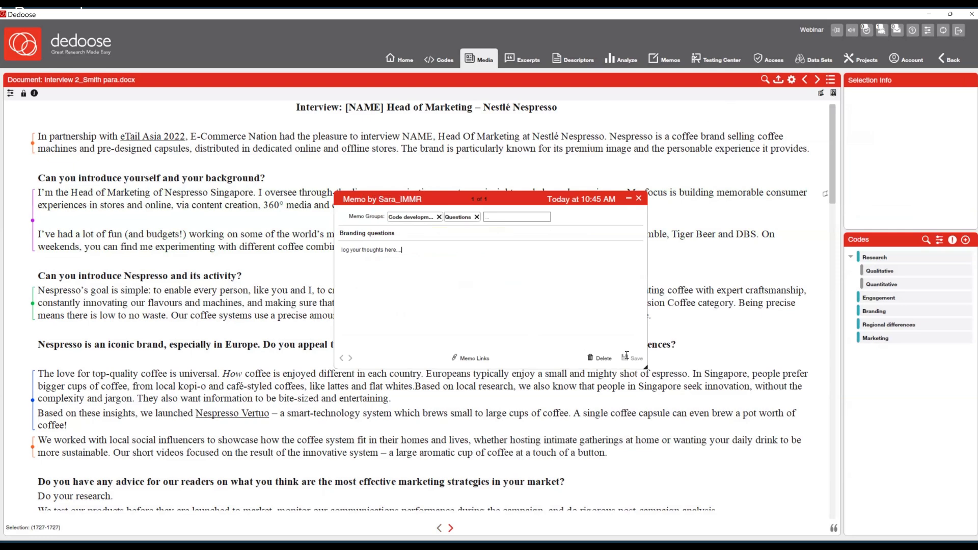
click(637, 200)
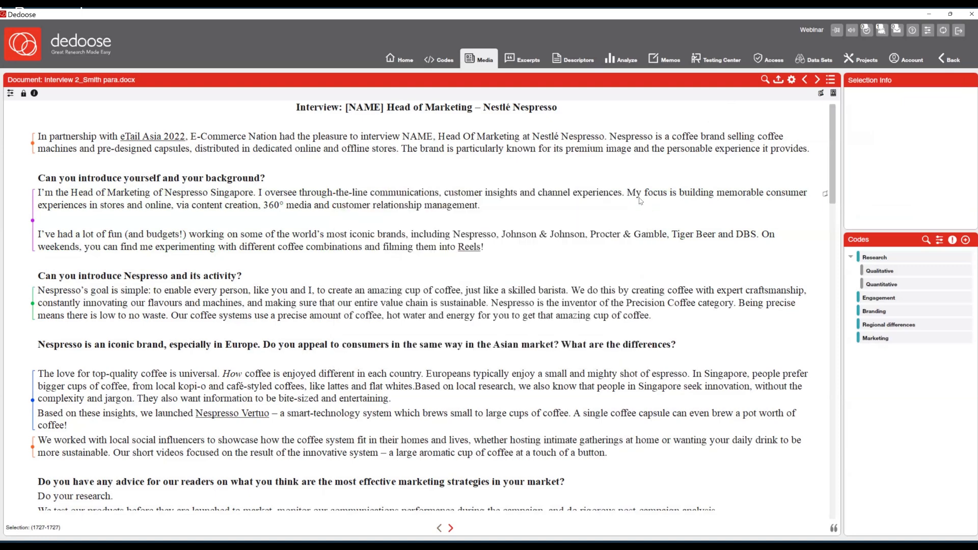
Browse the project's memos in grid view, try the Analytical Memos and Code development group filters, and view the "Branding questions" memo.
click(657, 62)
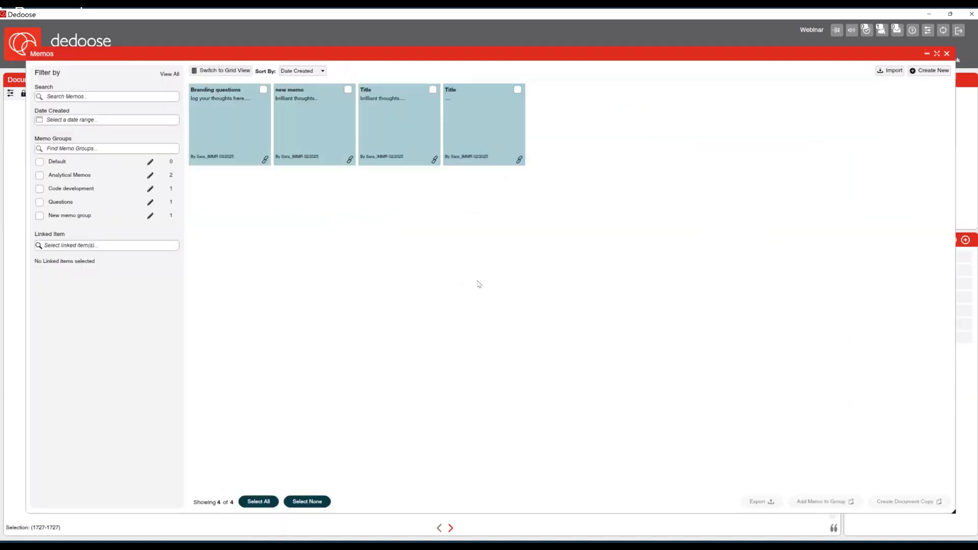
click(221, 71)
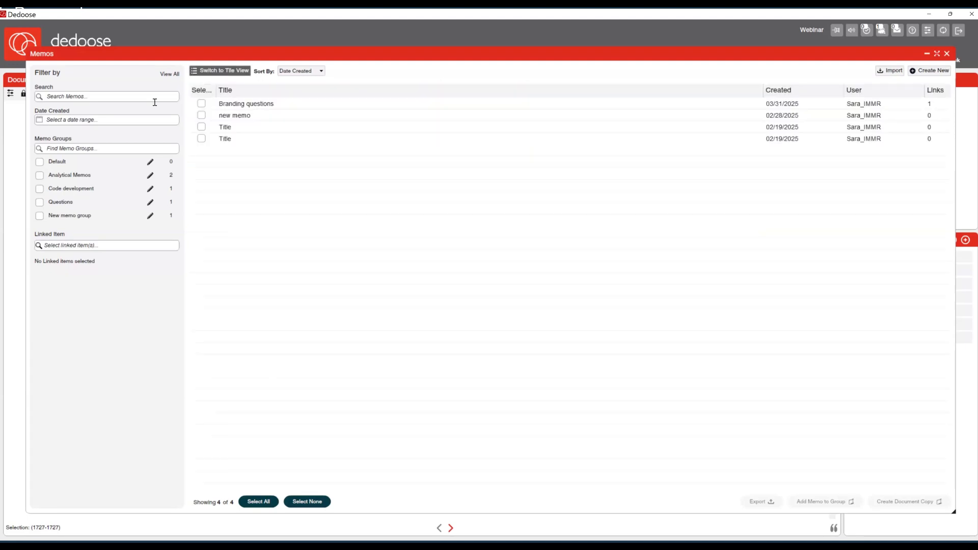
click(39, 175)
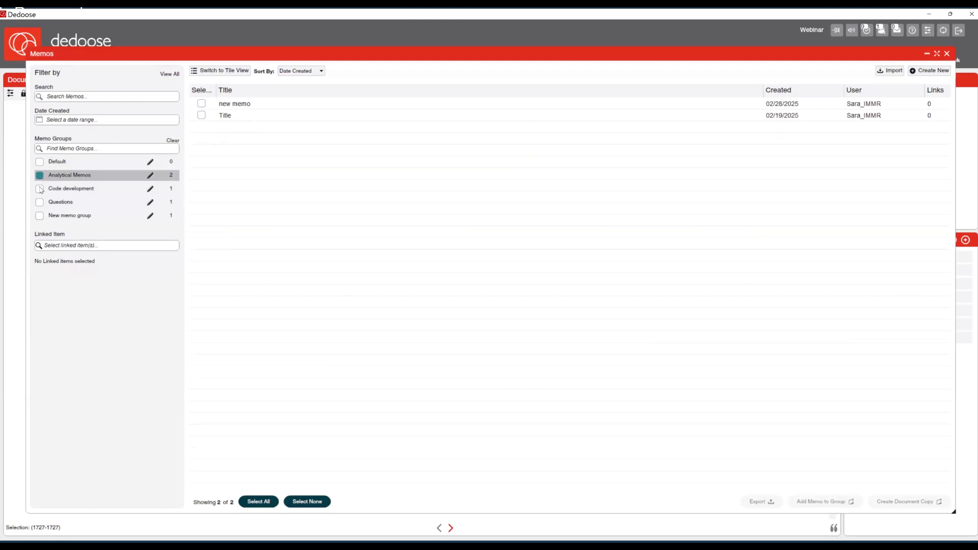
click(40, 189)
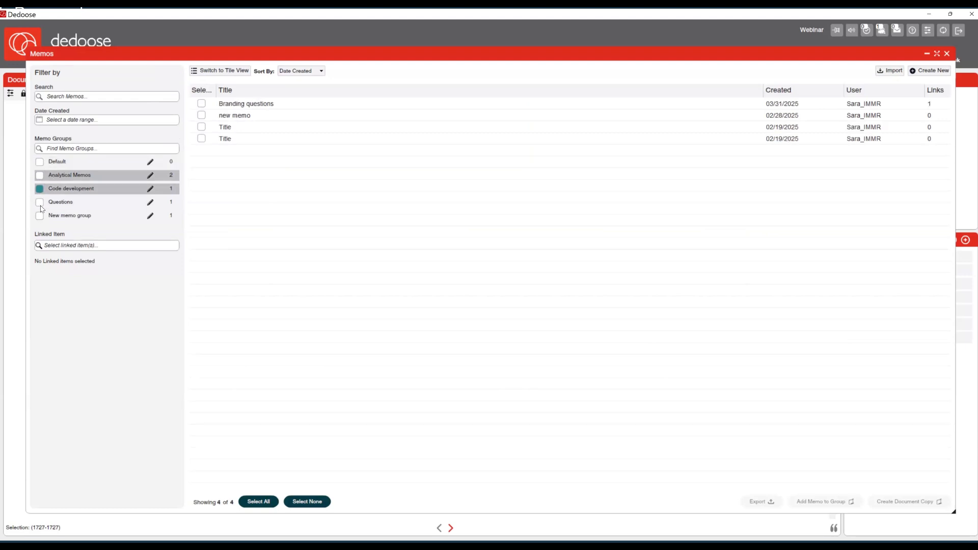
click(254, 107)
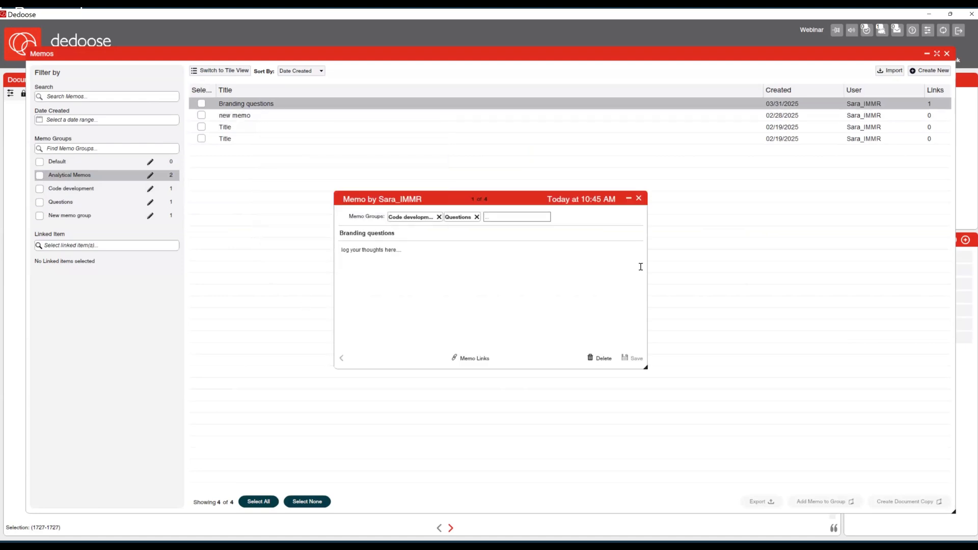
click(638, 199)
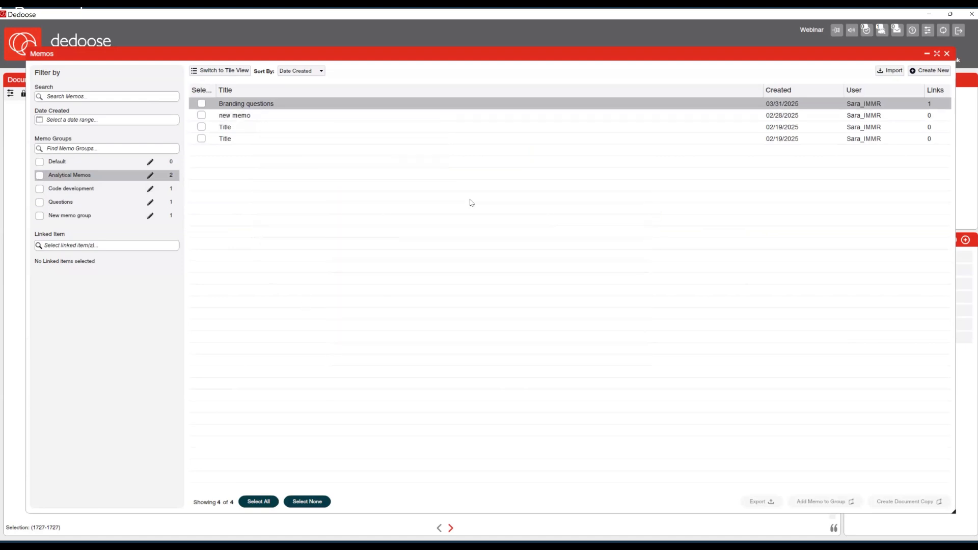
Select all four memos, examine the export options without exporting, and close the memo list.
click(201, 138)
click(201, 126)
click(201, 115)
click(201, 104)
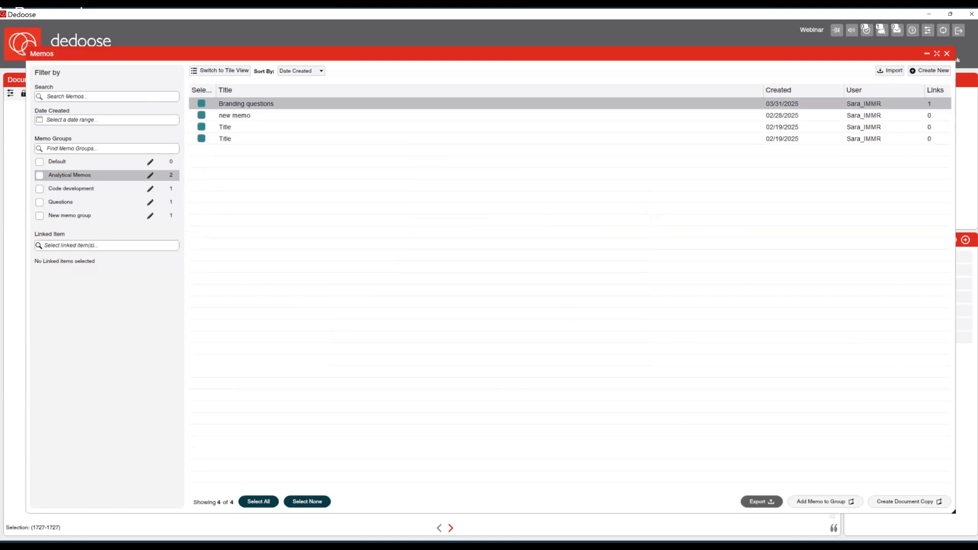
click(761, 502)
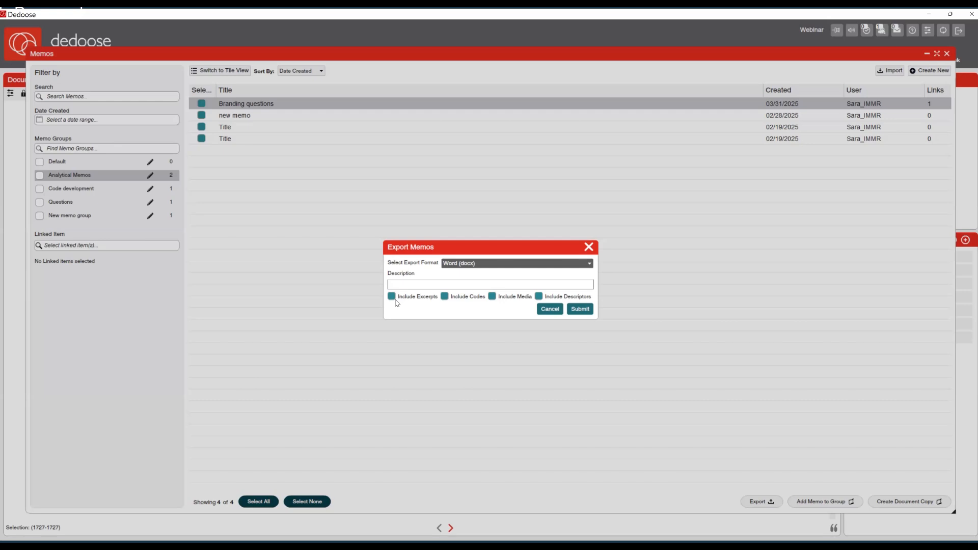
click(552, 311)
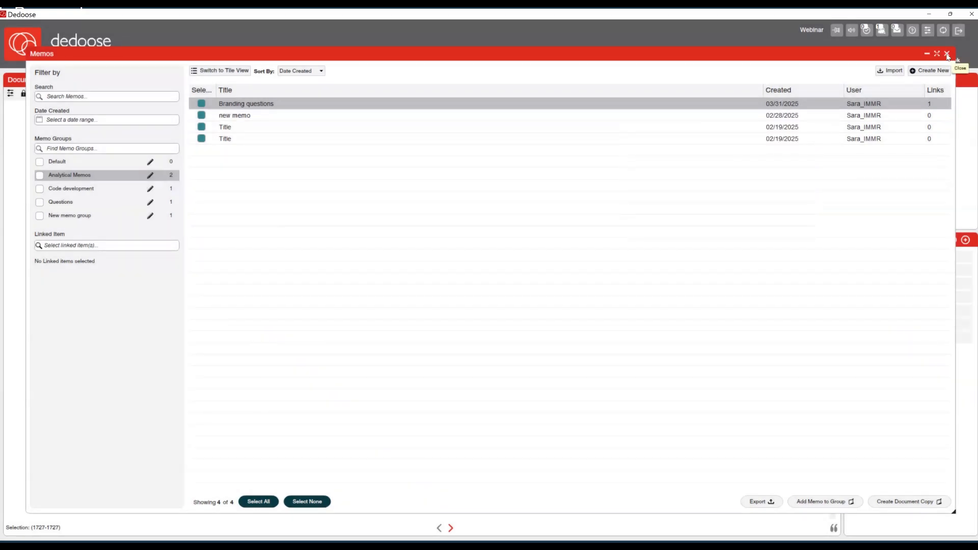
click(947, 54)
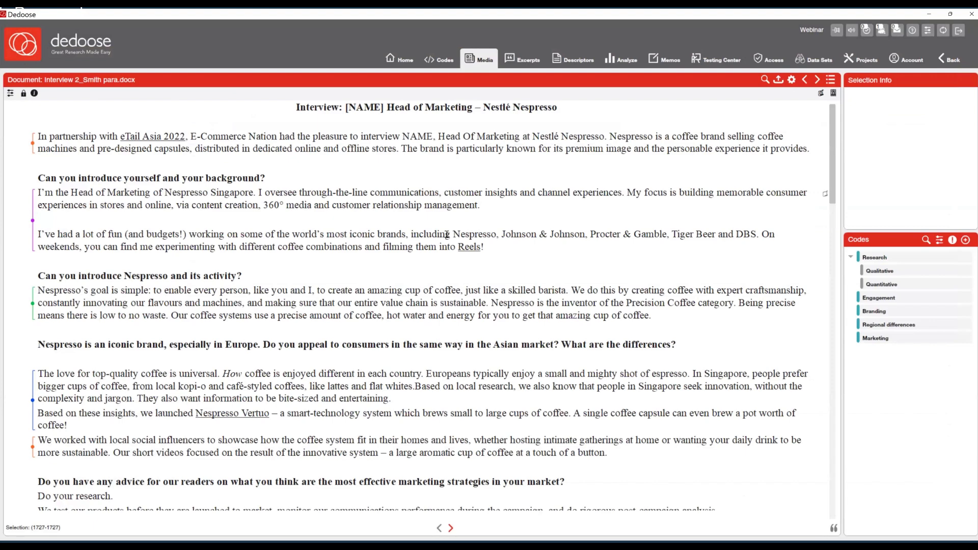
In the codebook, hide the Weight and Memo Count columns, and widen the Description column while narrowing the Code column.
click(433, 67)
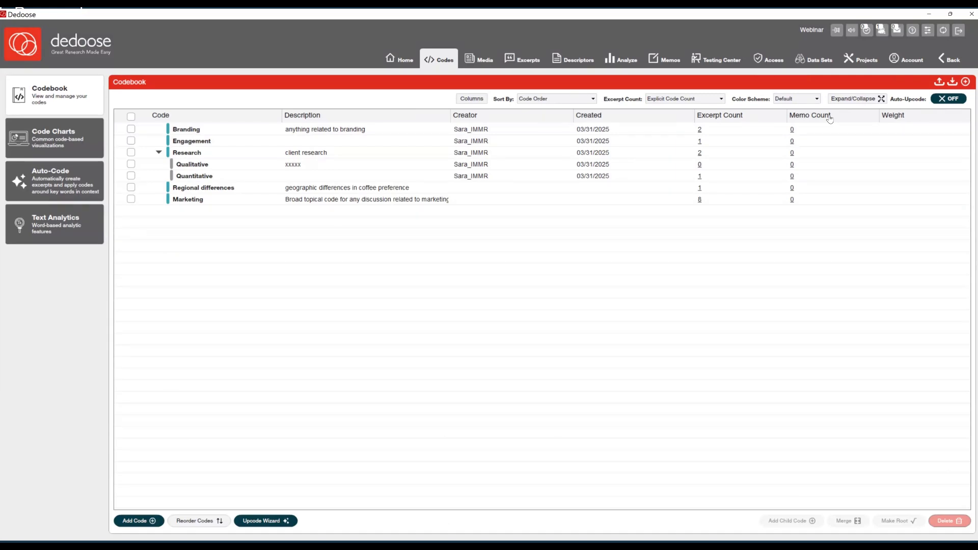
click(471, 100)
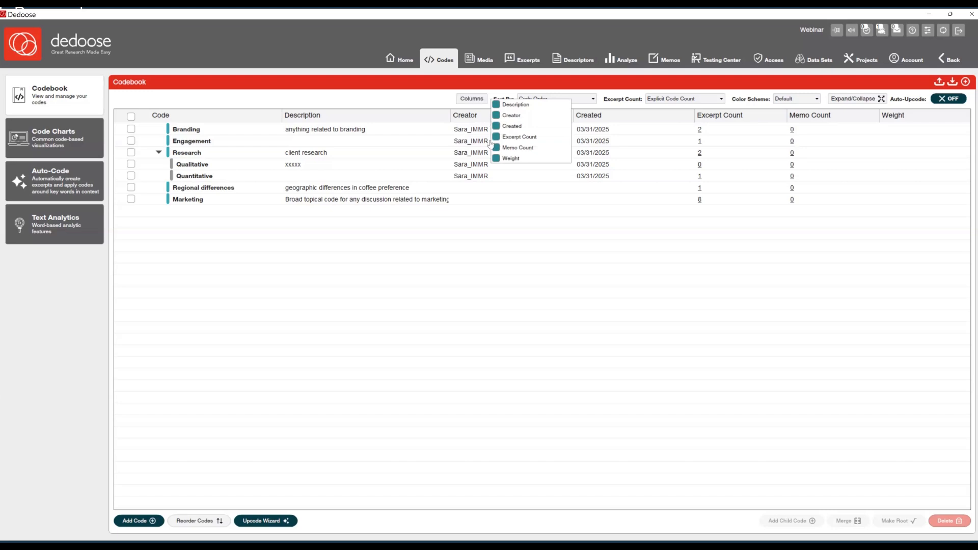
click(472, 99)
click(497, 159)
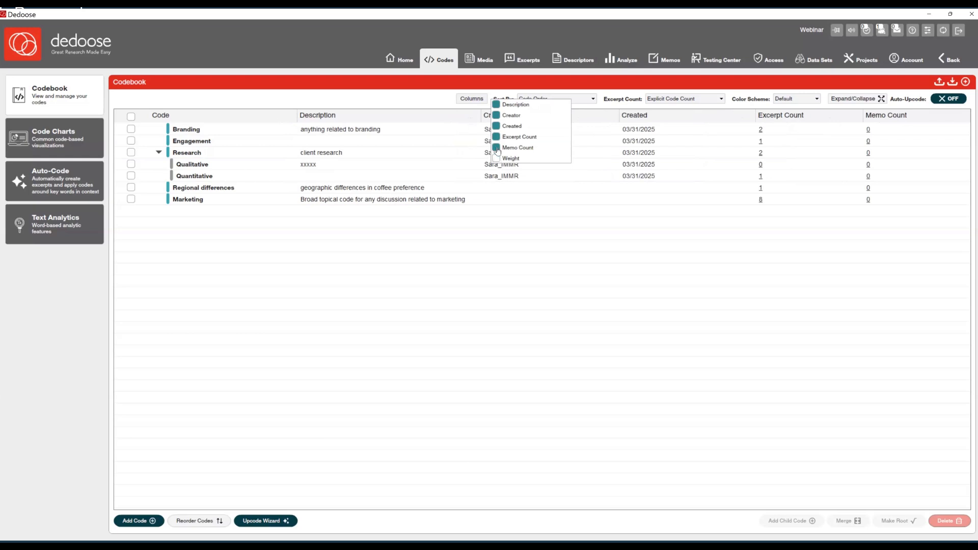
click(496, 148)
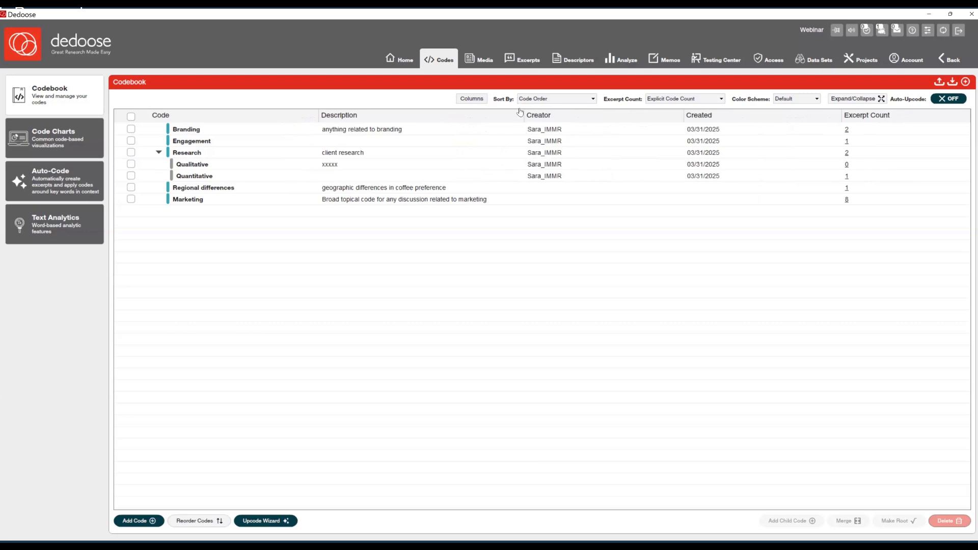
drag(524, 115, 585, 114)
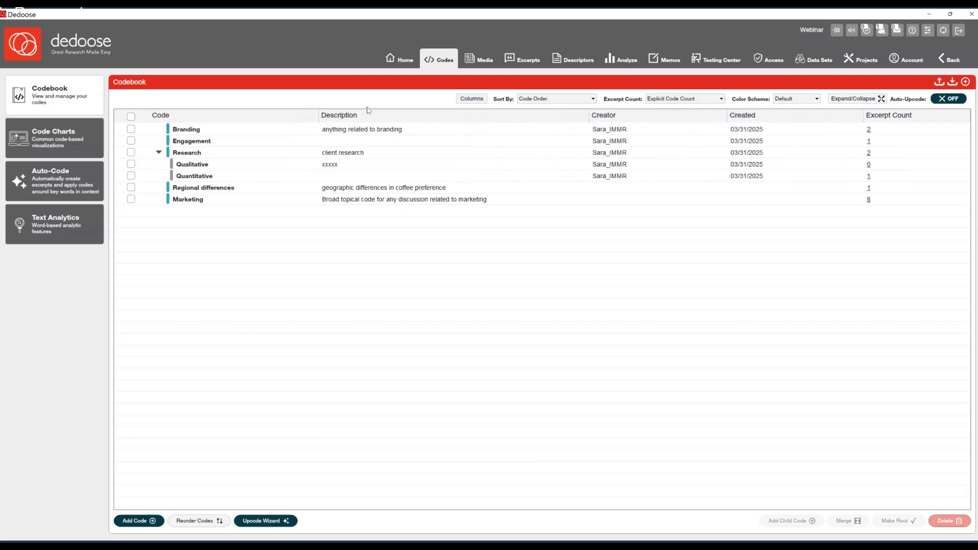
drag(318, 115, 295, 115)
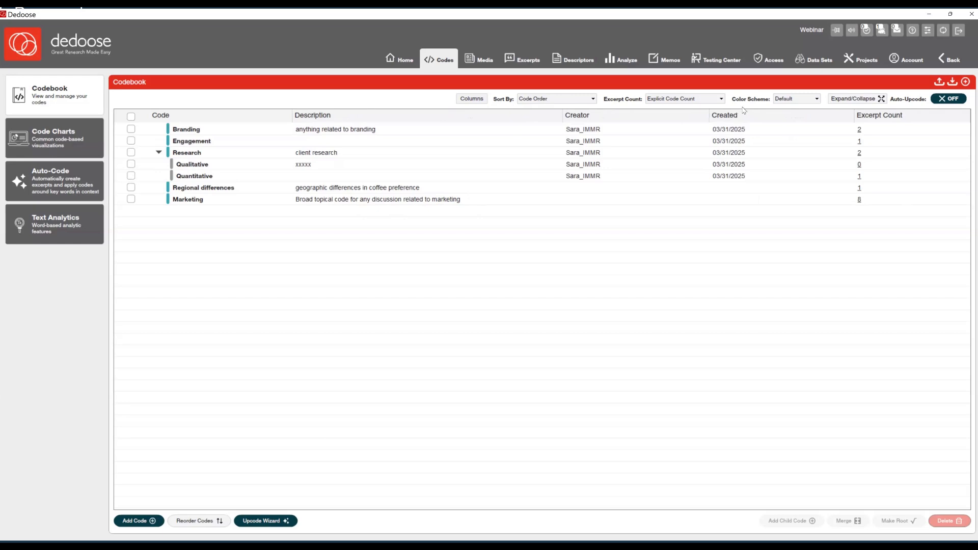
Sort the codebook by excerpts in ascending order and switch the sorting to descending, Excerpts Down.
click(593, 100)
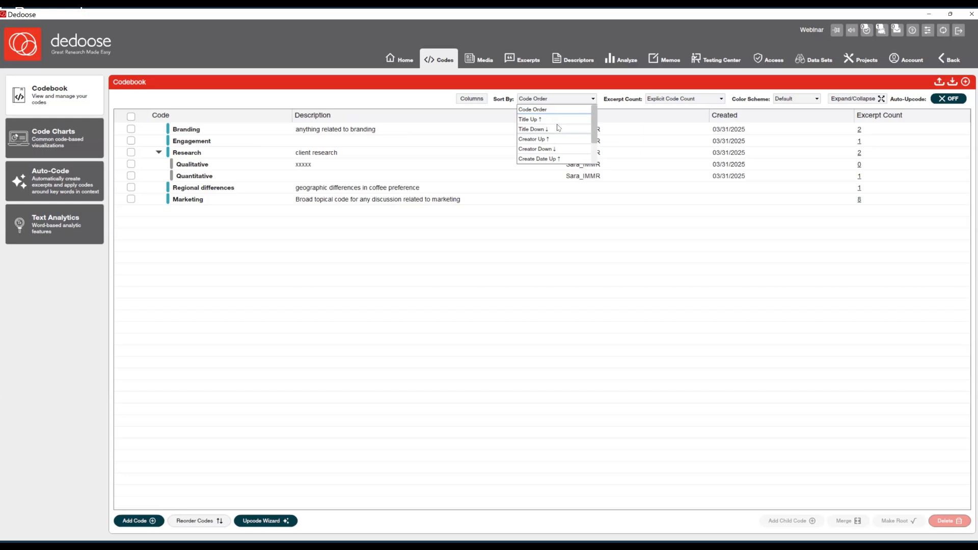
scroll(557, 125, down, 1)
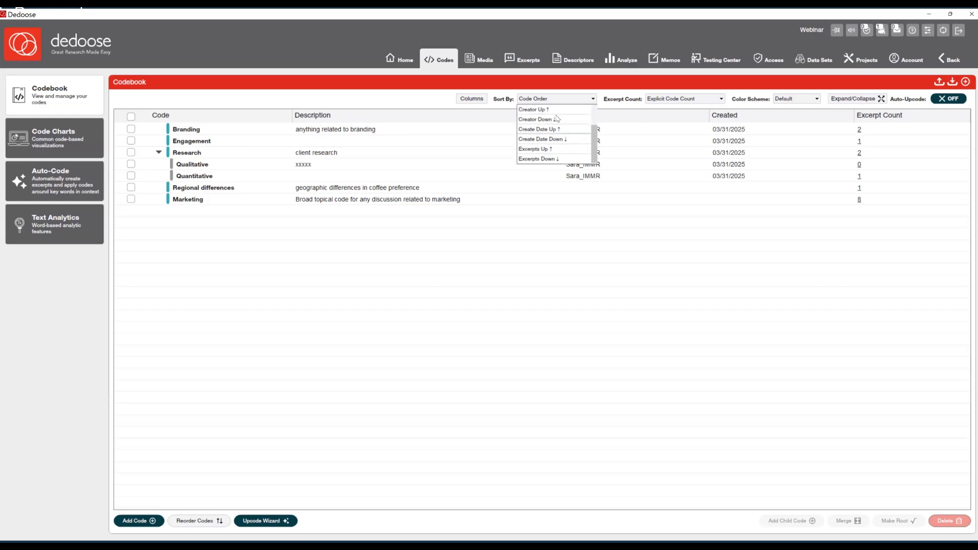
click(542, 151)
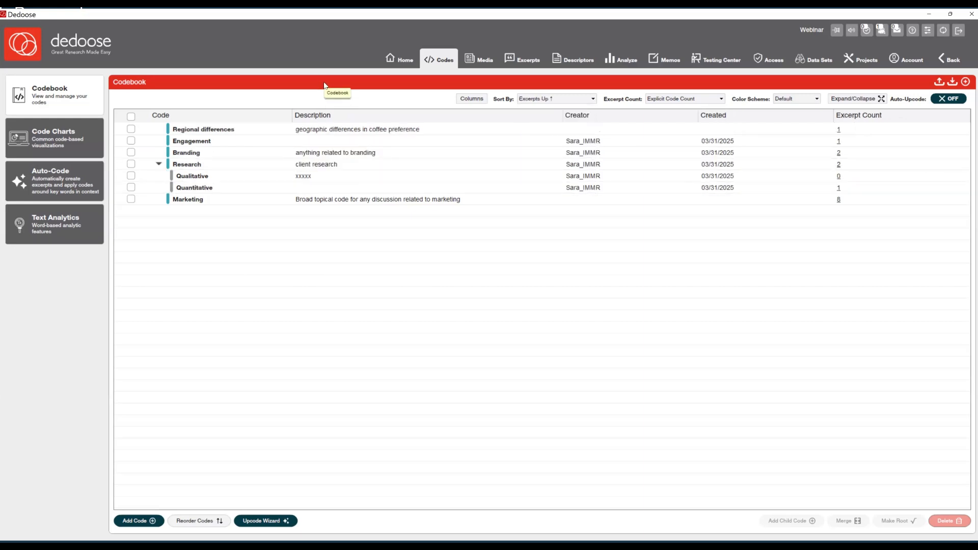
click(559, 100)
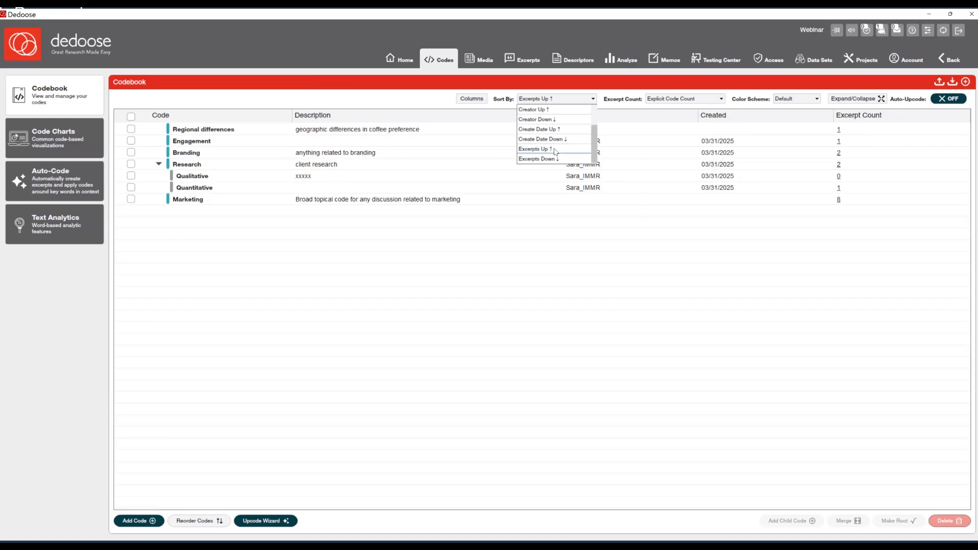
click(552, 159)
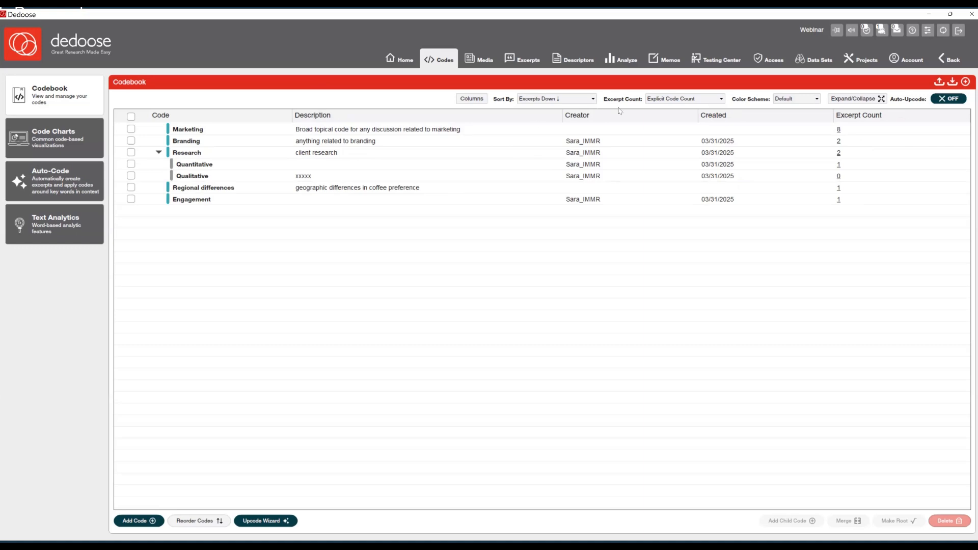
click(693, 99)
click(717, 99)
Review the first four excerpts coded Marketing and the list of matching media, and close the reviewer.
click(839, 132)
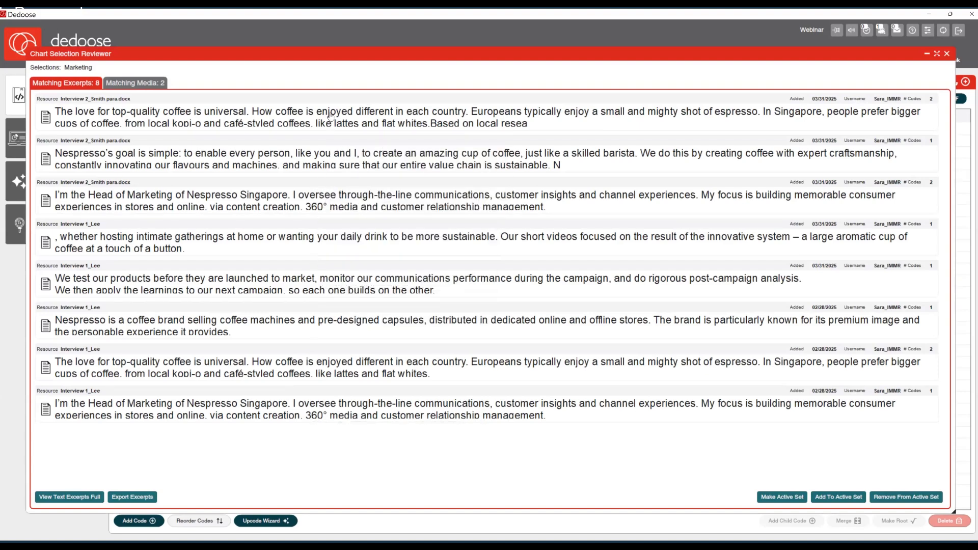
click(330, 116)
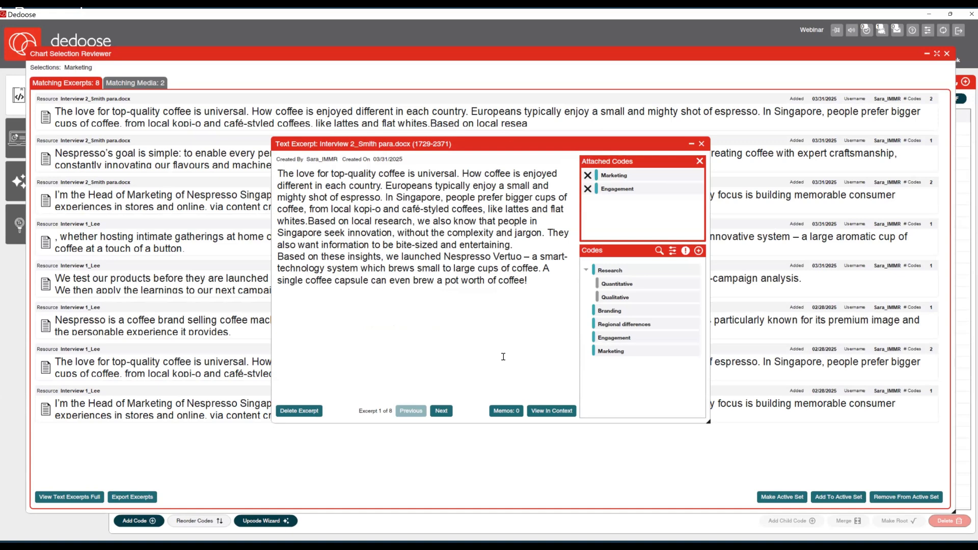
click(440, 411)
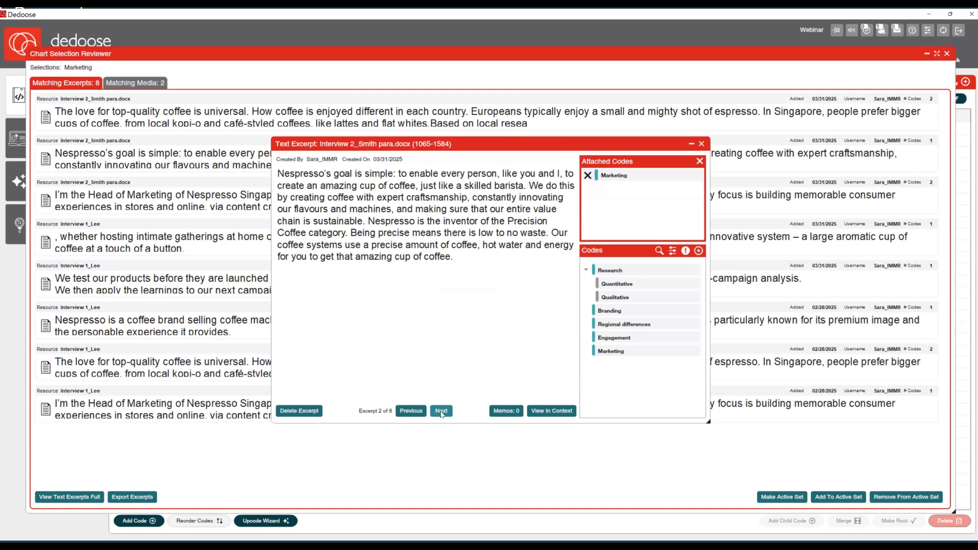
click(442, 411)
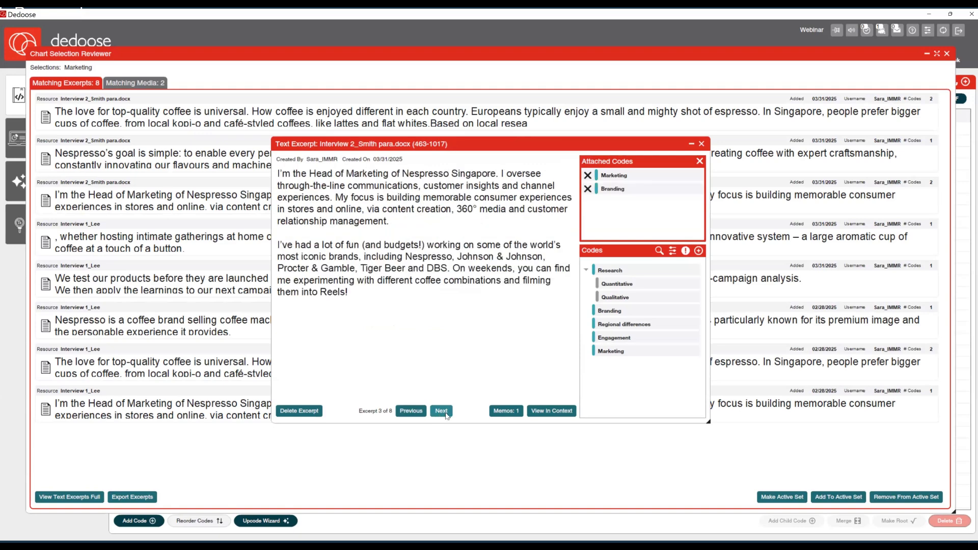
click(442, 412)
click(701, 144)
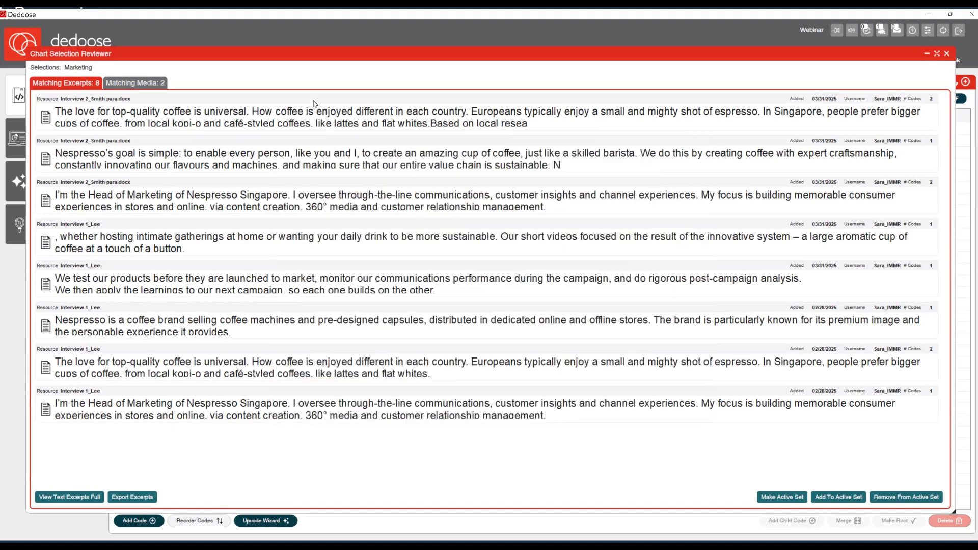
click(154, 86)
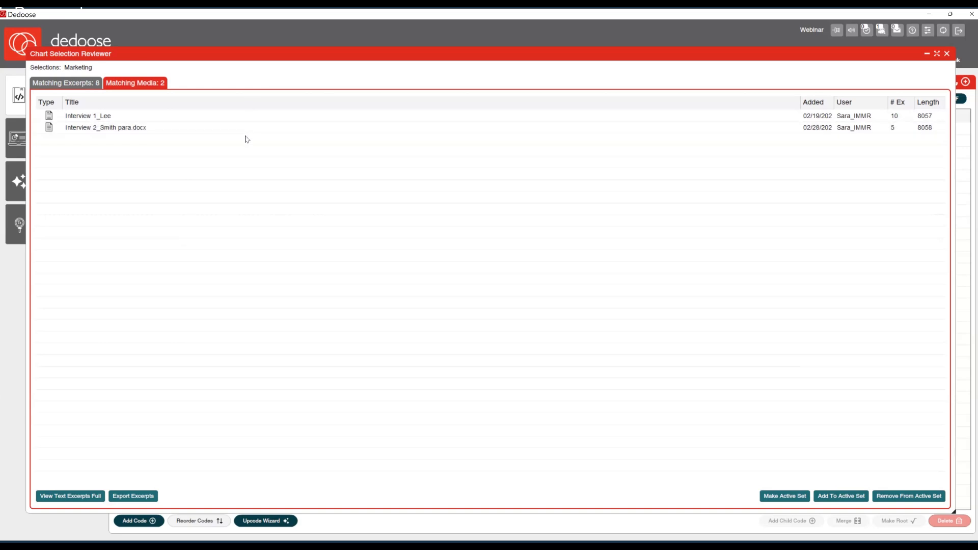
click(946, 54)
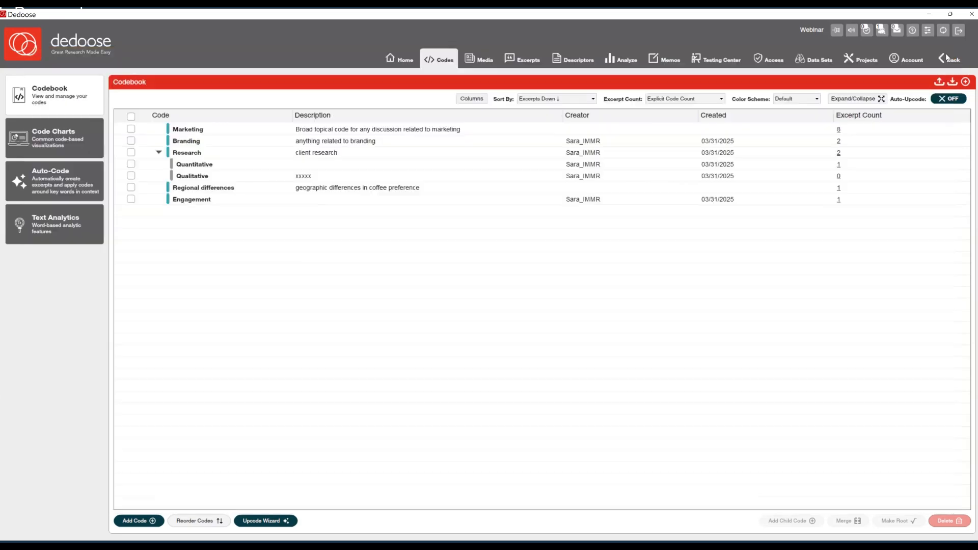
Set the codebook's excerpt count to Child Sum Code Count, and check the color scheme and expand/collapse options.
click(694, 102)
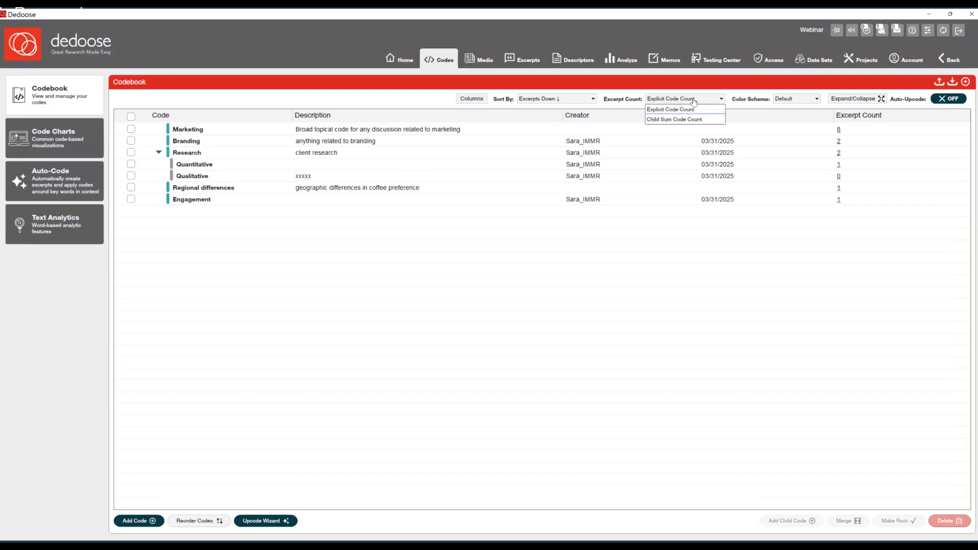
click(693, 124)
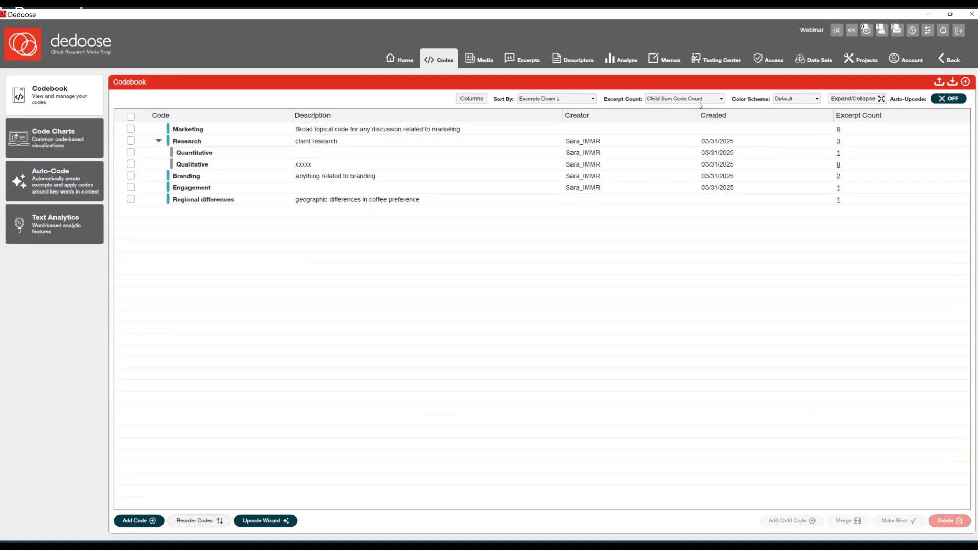
click(802, 103)
click(802, 102)
click(876, 100)
click(877, 102)
Turn on auto-upcoding, accept the warning, and turn it back off.
click(948, 99)
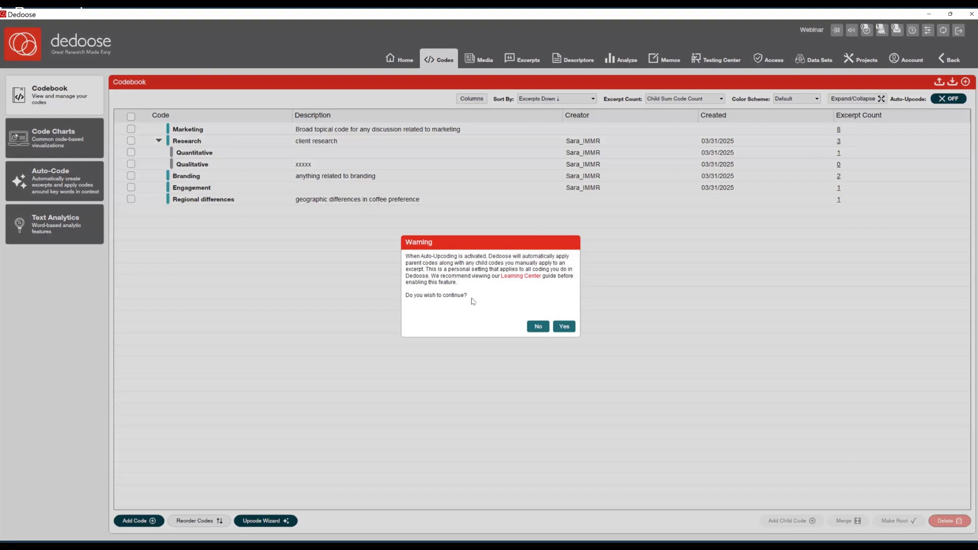
click(564, 328)
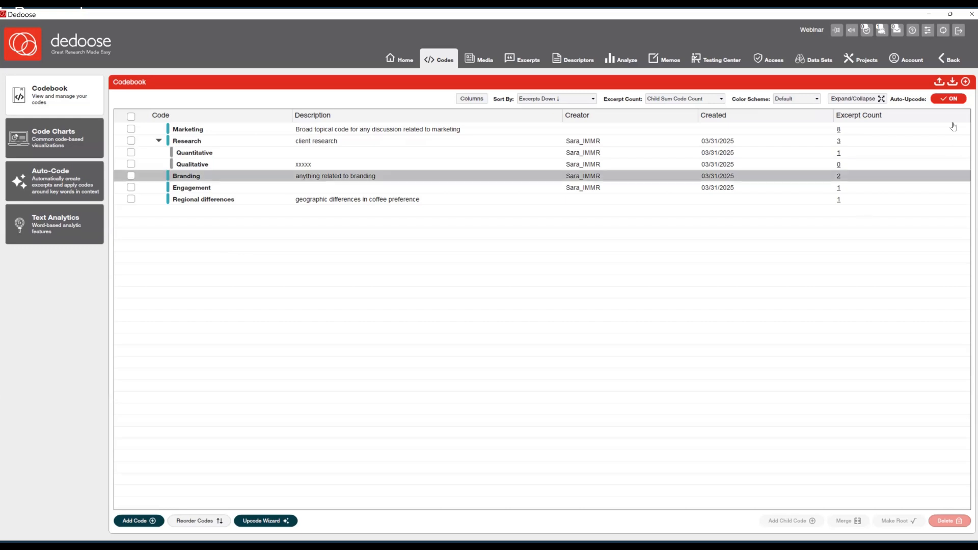
click(948, 98)
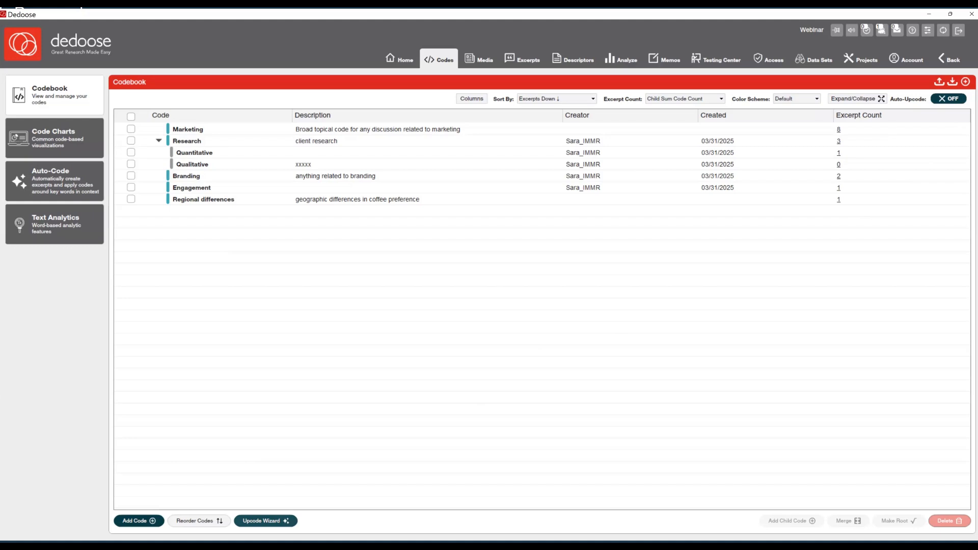
Examine the Retroactive Upcode dialog and the Add Code form, closing both without submitting.
click(265, 520)
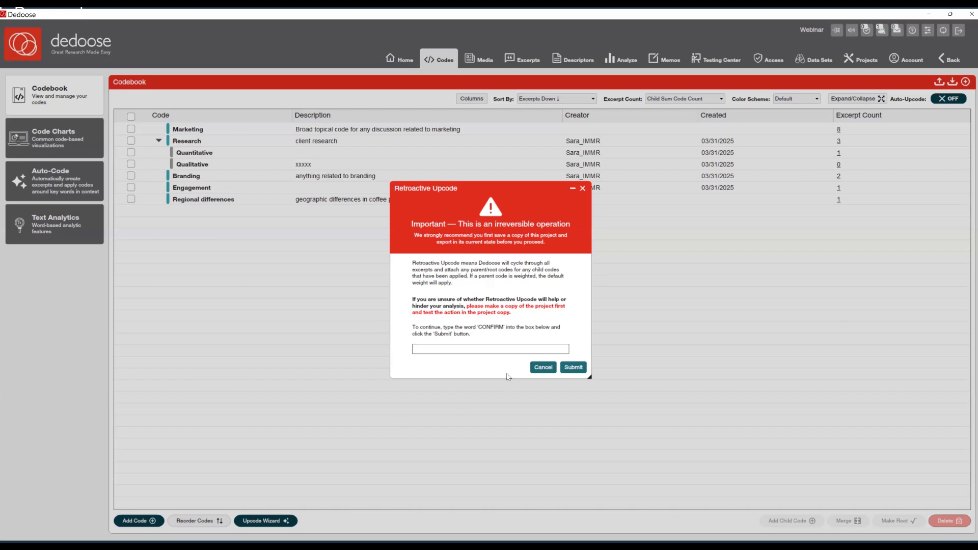
click(538, 369)
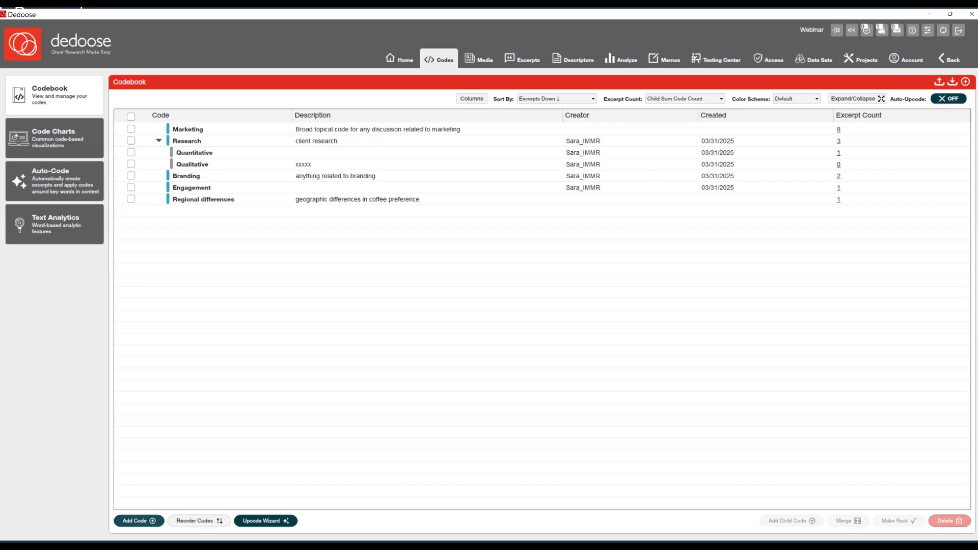
click(136, 520)
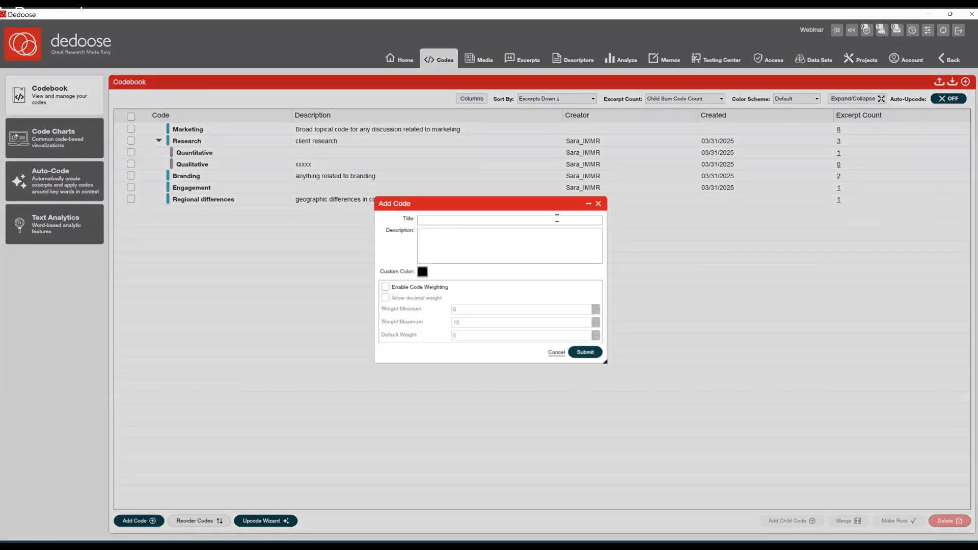
click(599, 204)
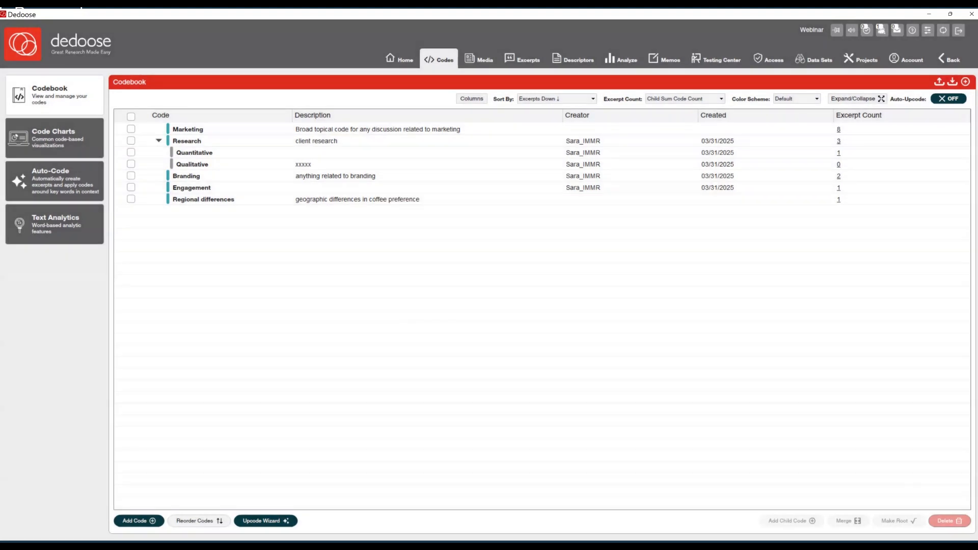
Reorder the codes so that Marketing comes first, and submit the new order.
click(198, 520)
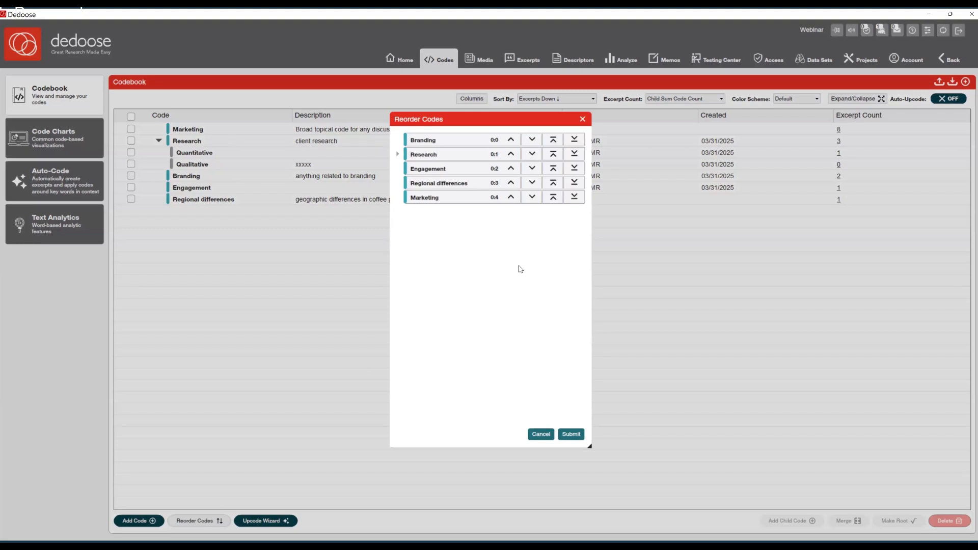
click(553, 200)
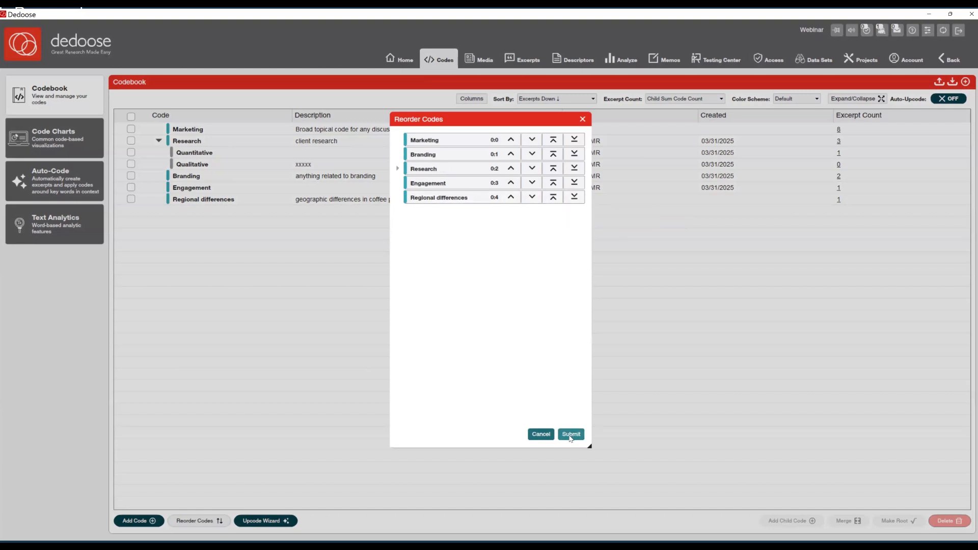
click(571, 435)
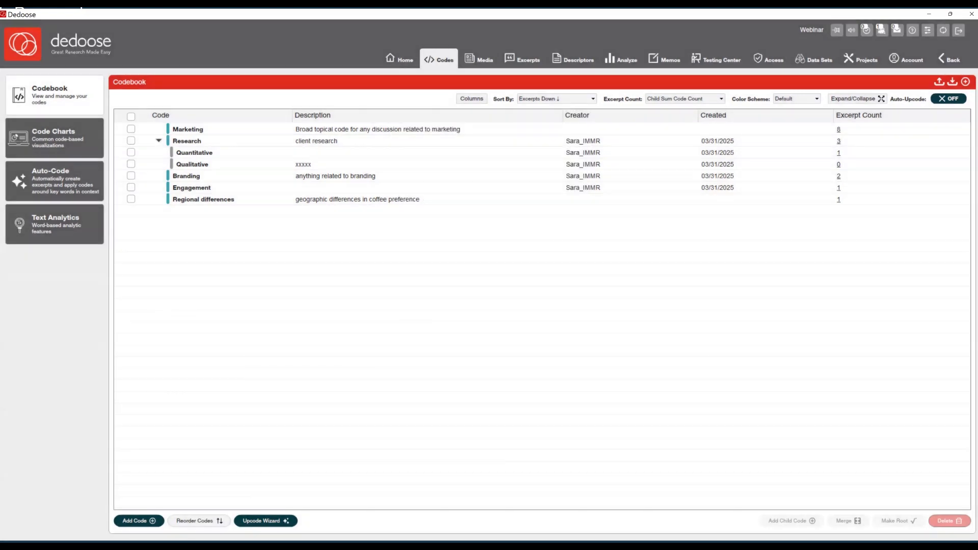
Try merging Engagement and Regional differences into Branding as the primary code, cancel the merge and deselect the three codes.
click(131, 200)
click(131, 189)
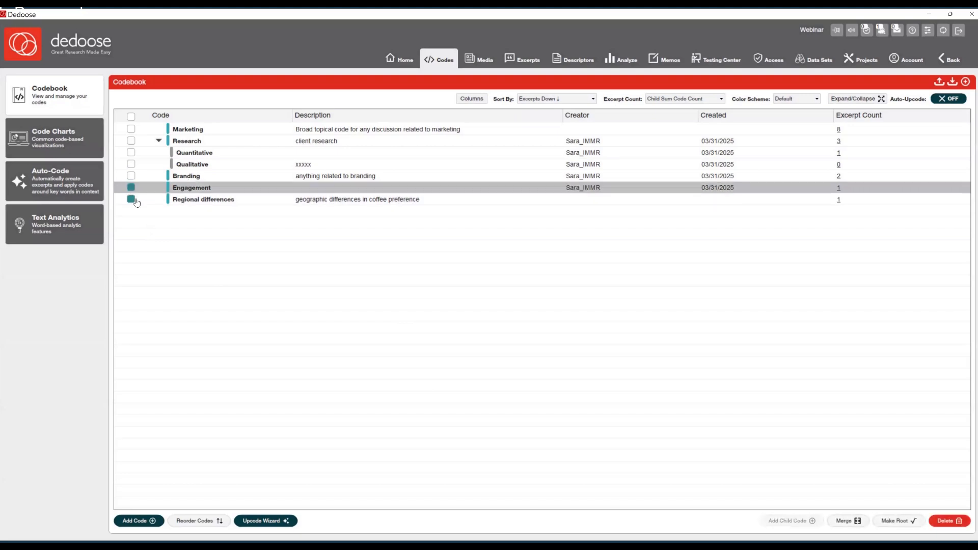
click(131, 176)
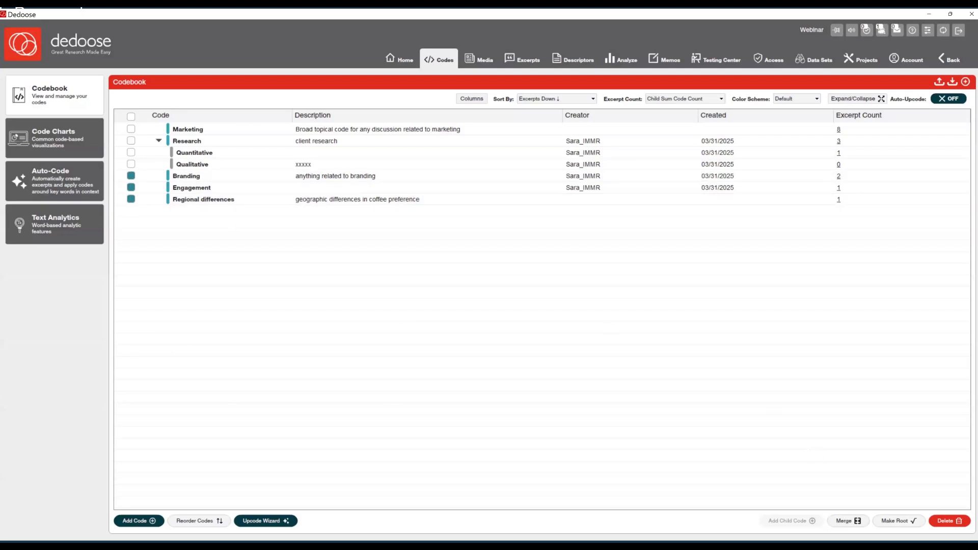
click(848, 520)
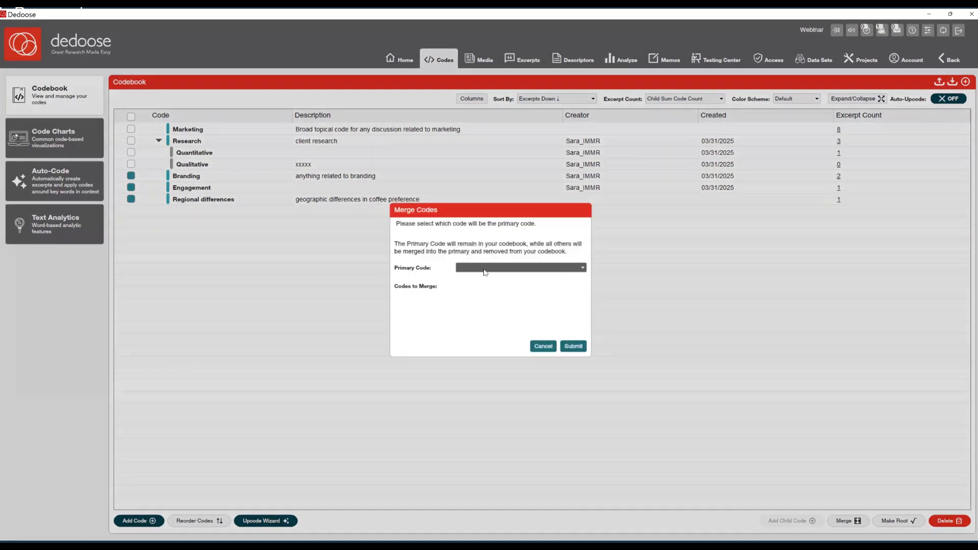
click(484, 268)
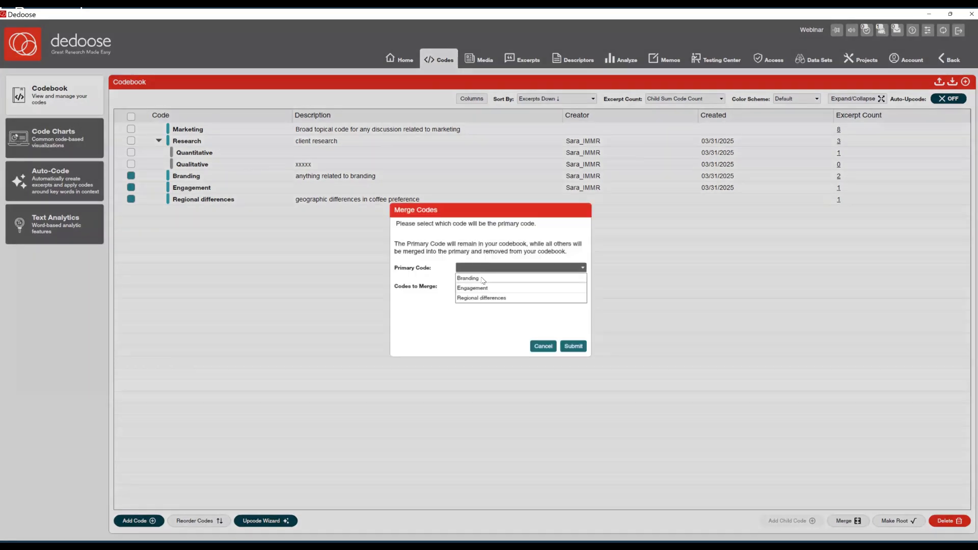
click(482, 279)
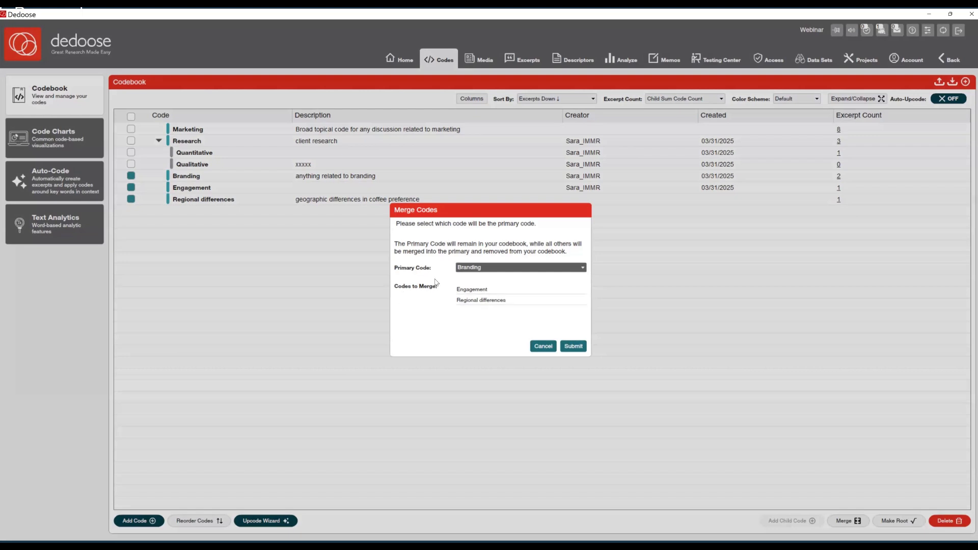
click(542, 347)
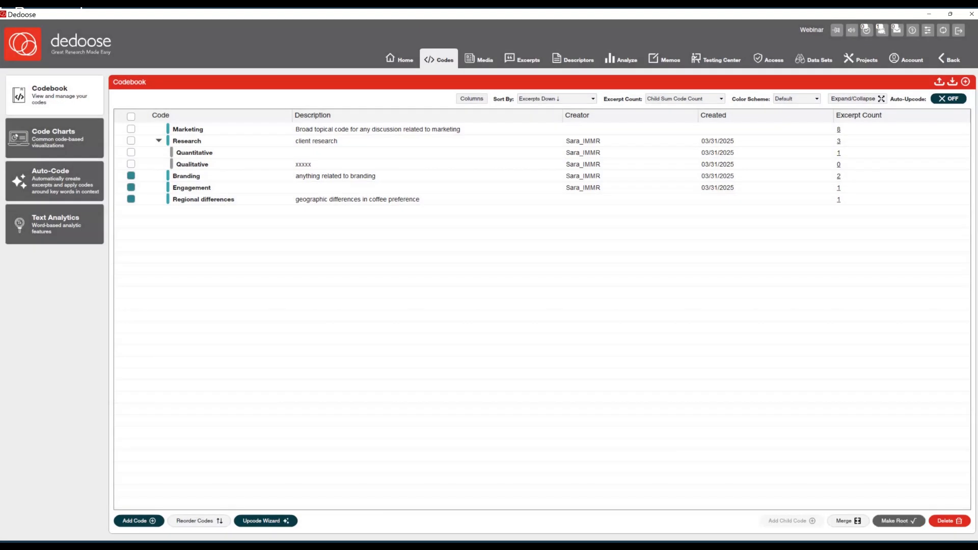
click(132, 176)
click(132, 199)
click(132, 188)
Convert the Qualitative and Quantitative child codes under Research into root codes.
click(132, 164)
click(132, 153)
click(898, 520)
click(594, 382)
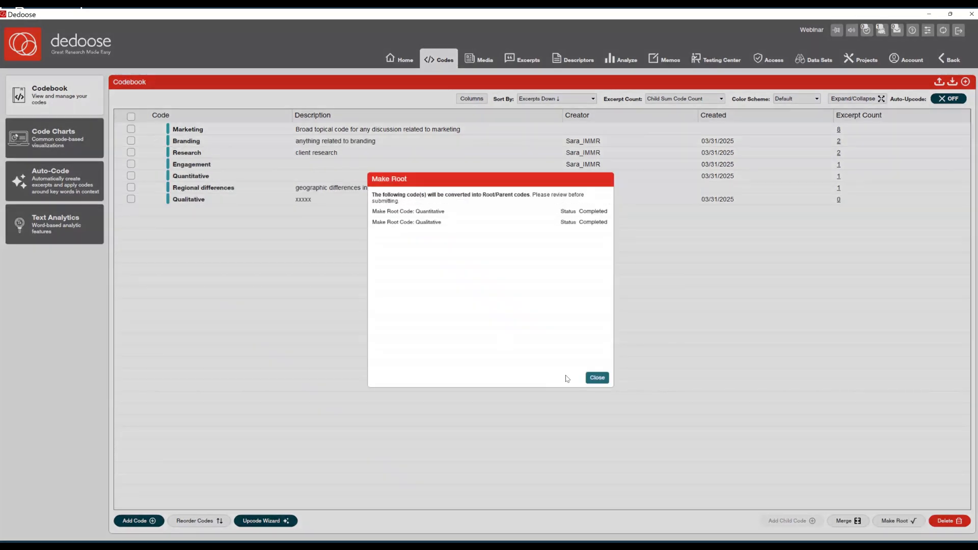
click(594, 379)
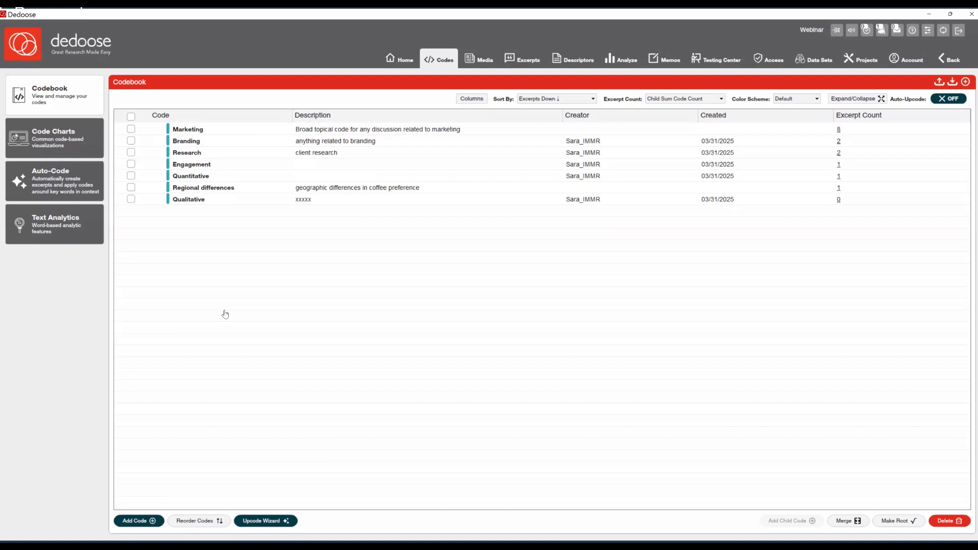
In the Code Counts chart, sort the codes by Count (Down), and try the alternative chart type before returning to bars.
click(57, 145)
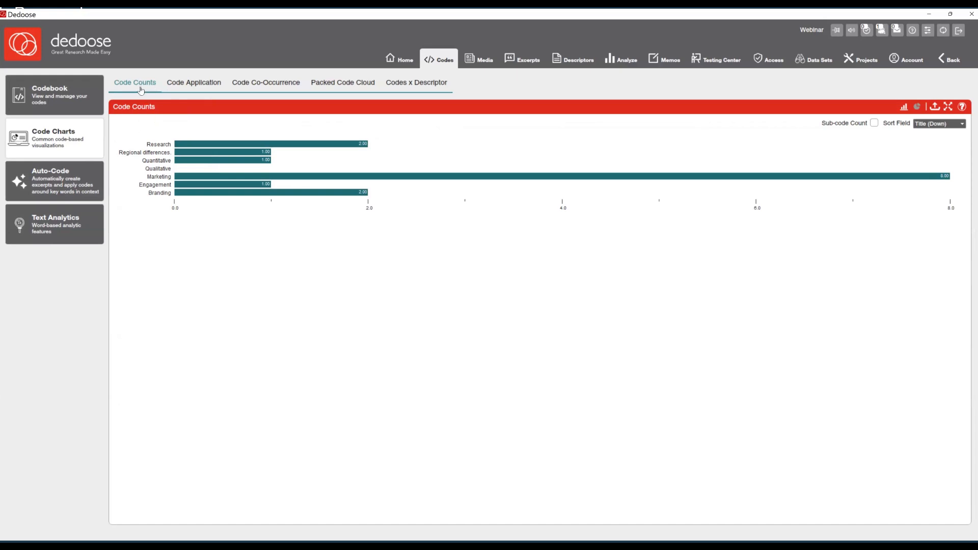
click(934, 125)
click(934, 163)
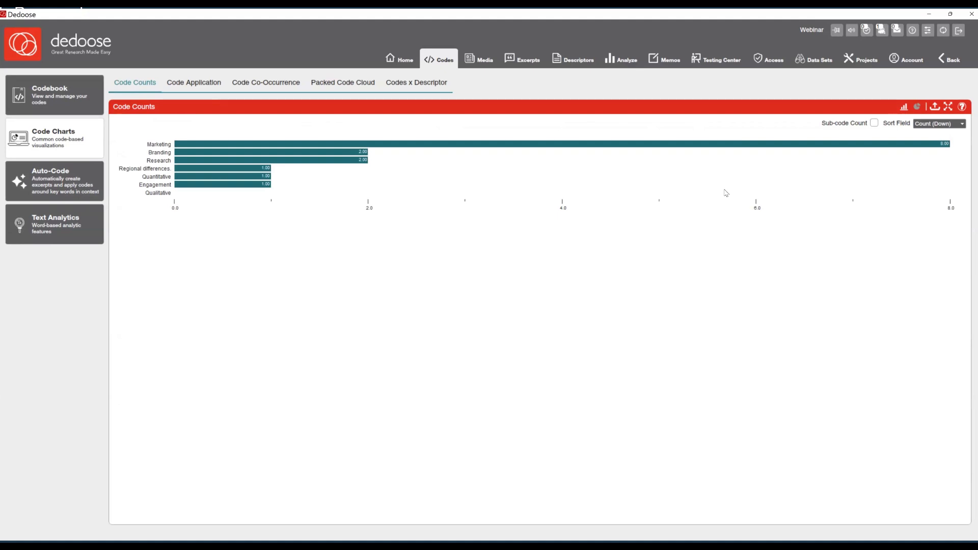
click(916, 108)
click(904, 108)
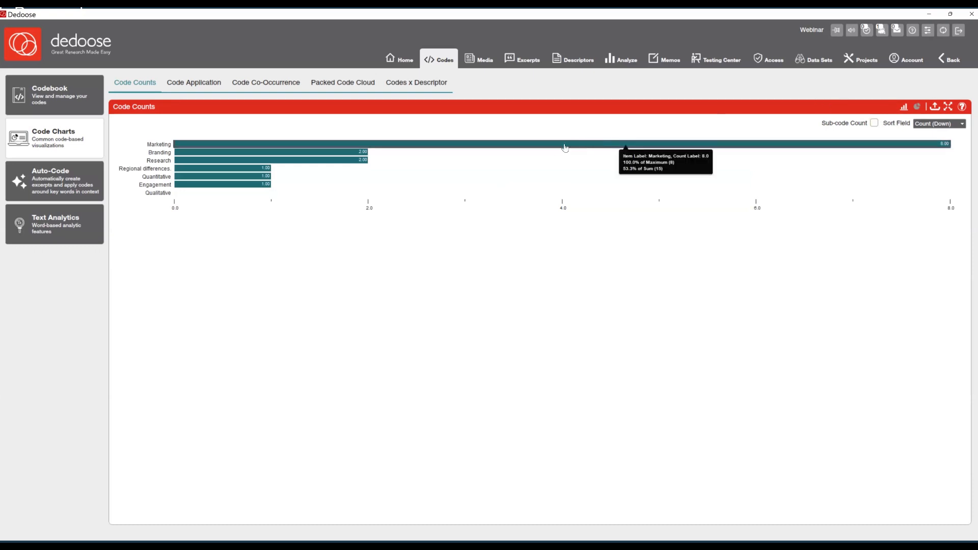
Review the excerpts matching Marketing from its bar in the Code Counts chart, and close the reviewer.
click(550, 144)
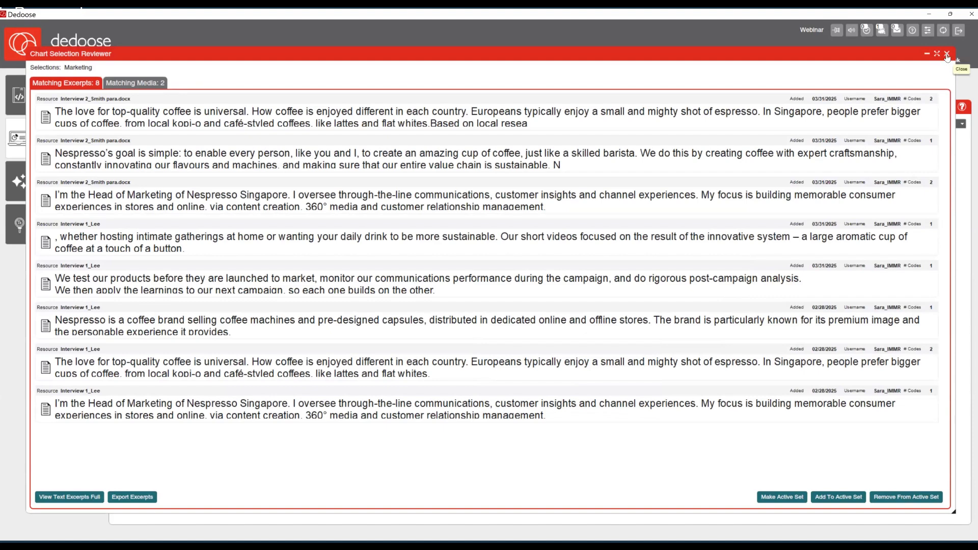
click(946, 54)
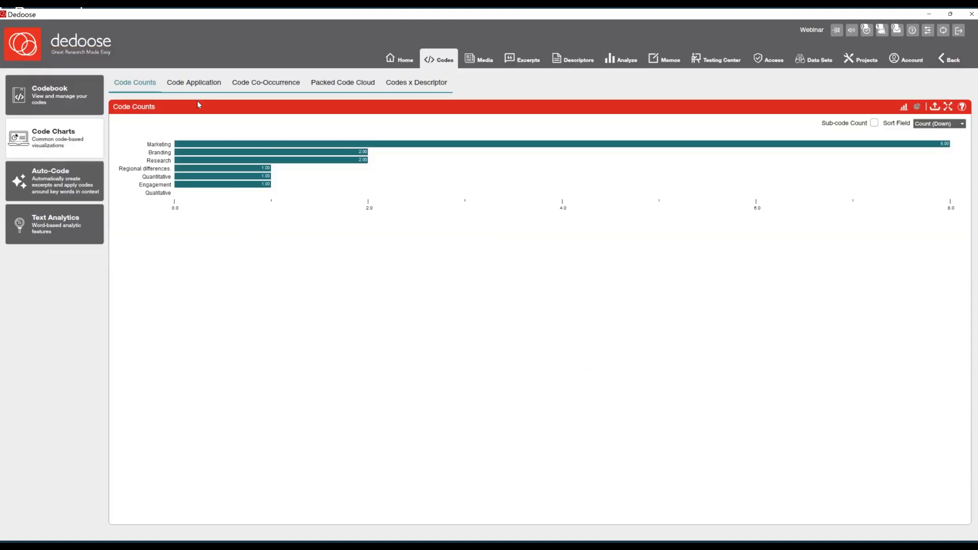
In the Code Application chart, review the Marketing excerpts from the Interview 2 para document, and switch to the Code Co-Occurrence chart.
click(192, 84)
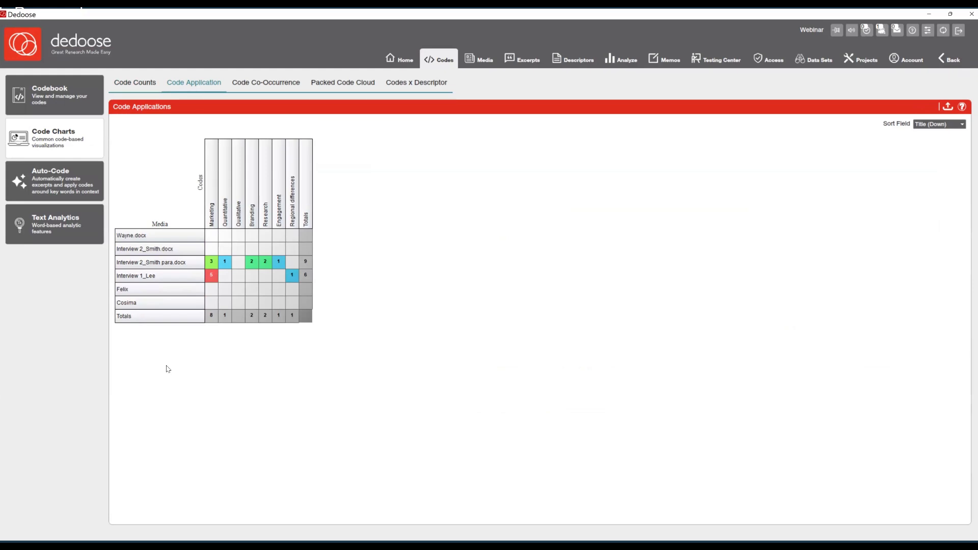
click(212, 262)
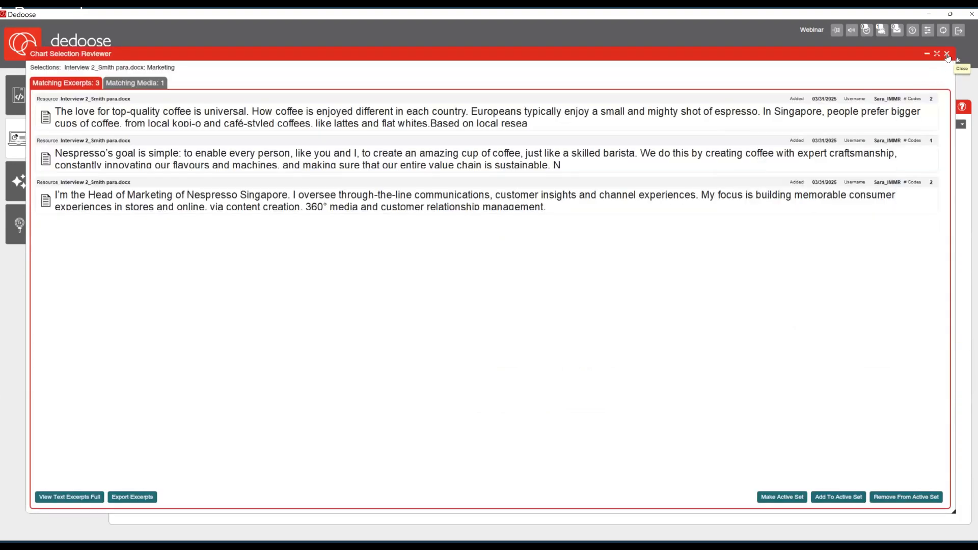
click(947, 54)
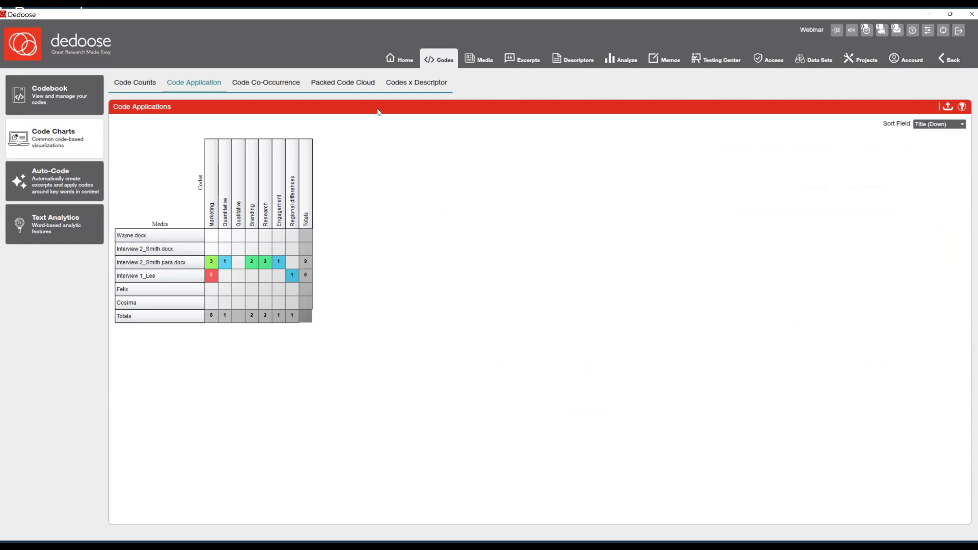
click(282, 83)
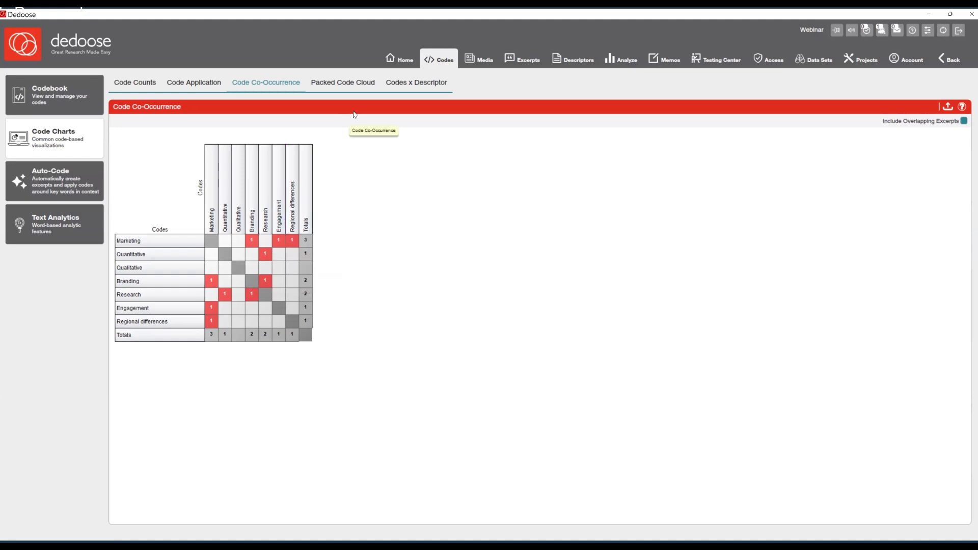
In the Packed Code Cloud, turn off Invert Background and set the direction to Mostly Horizontal.
click(352, 84)
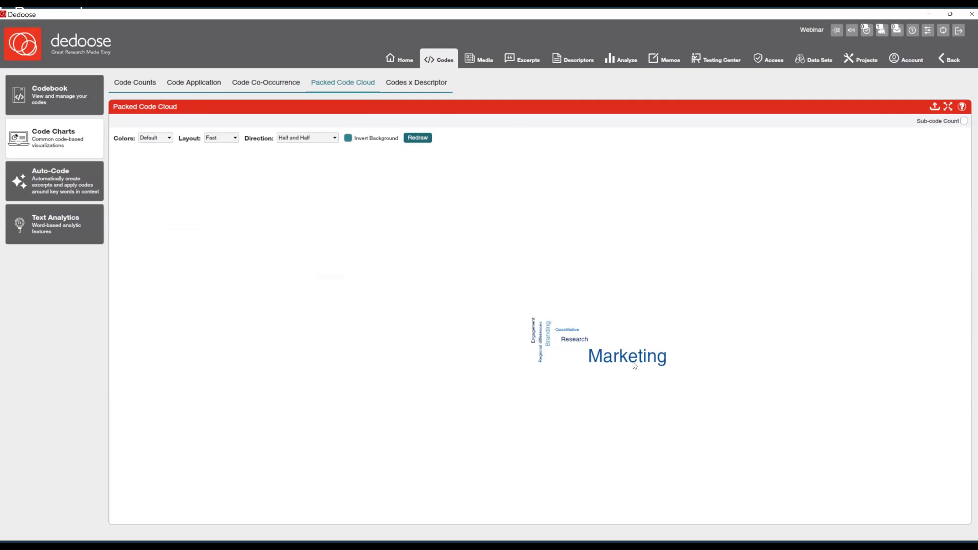
click(348, 138)
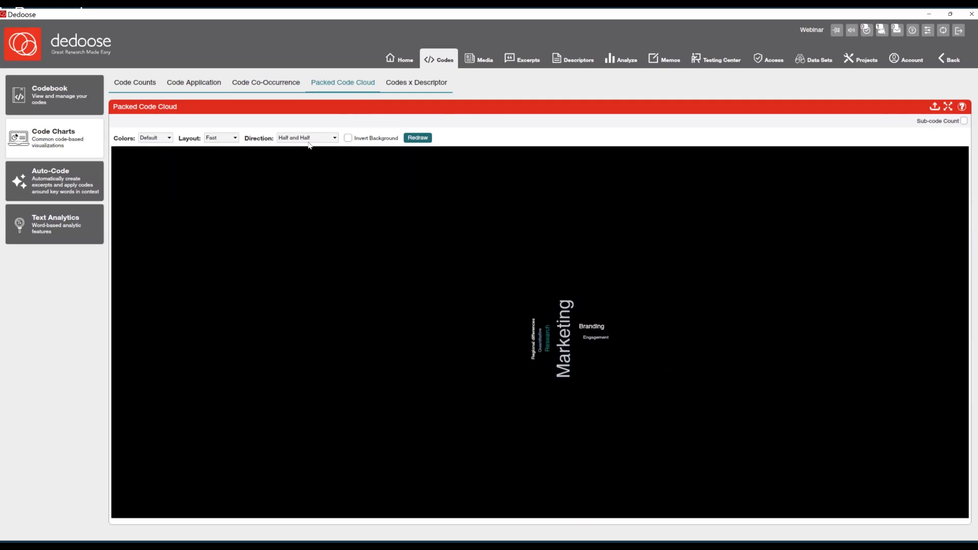
click(308, 140)
click(303, 188)
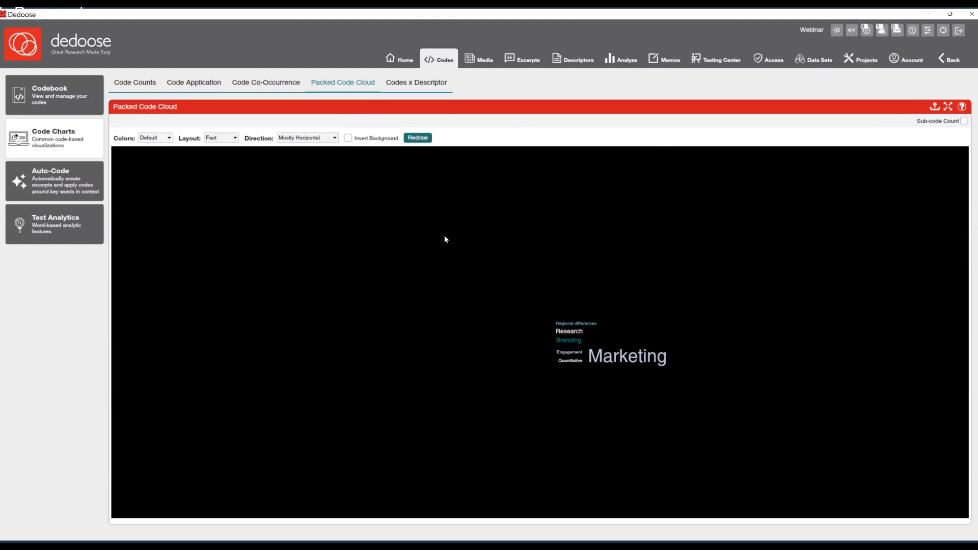
Show the Codes x Descriptor chart broken down by the Gender field of the Default set.
click(420, 88)
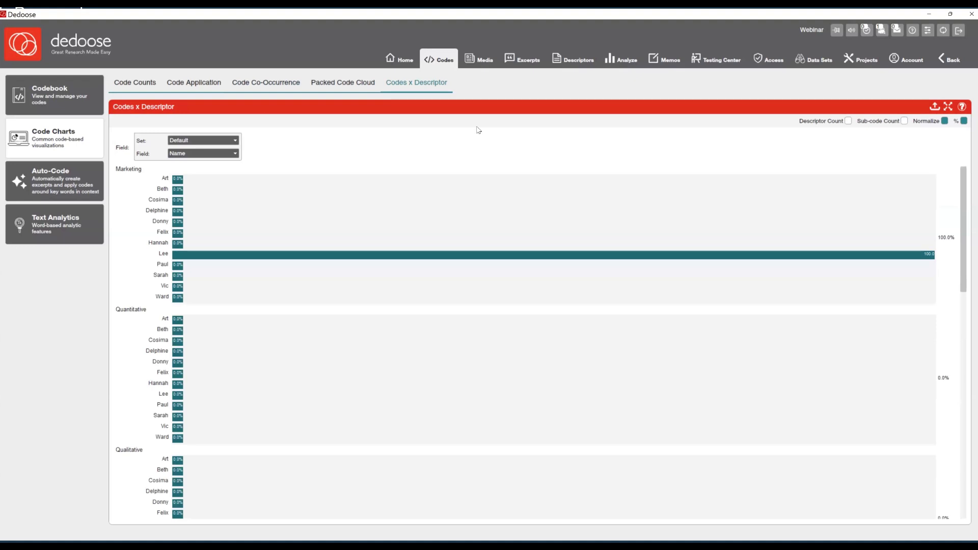
click(223, 155)
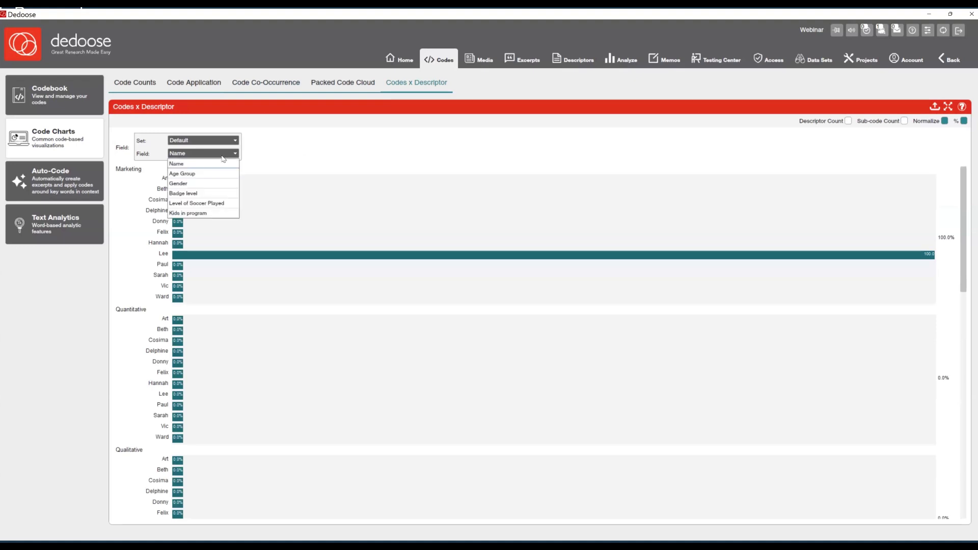
click(217, 184)
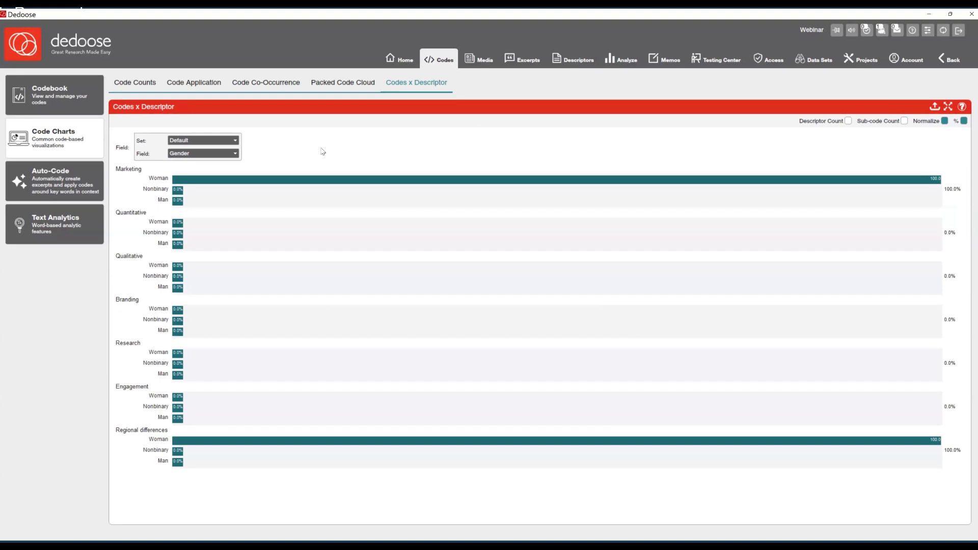
Check the project's Home dashboard and return to the Codes workspace.
click(401, 61)
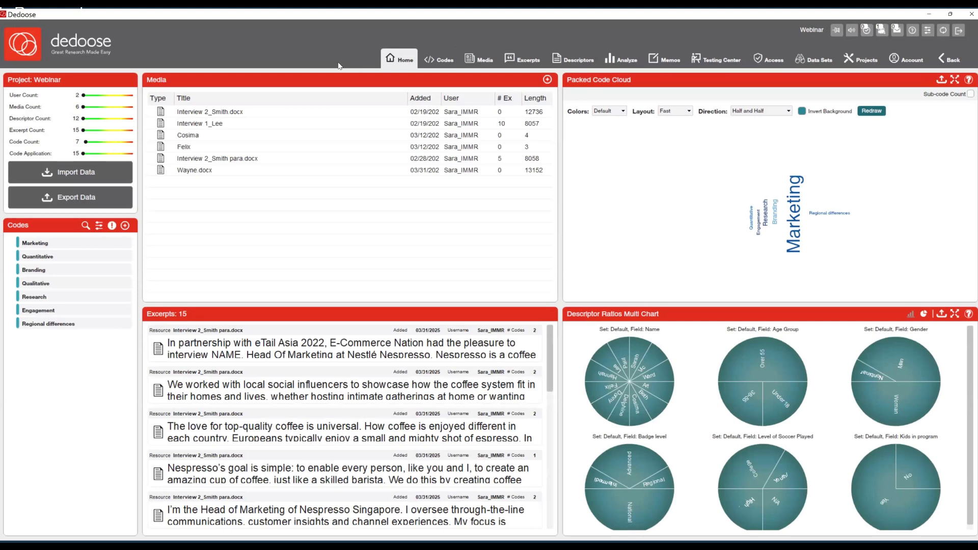
click(443, 61)
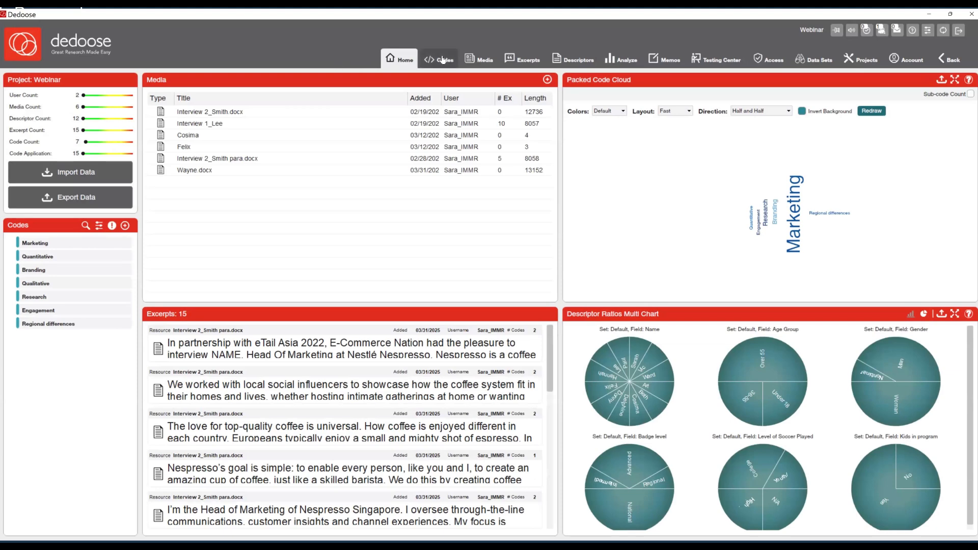